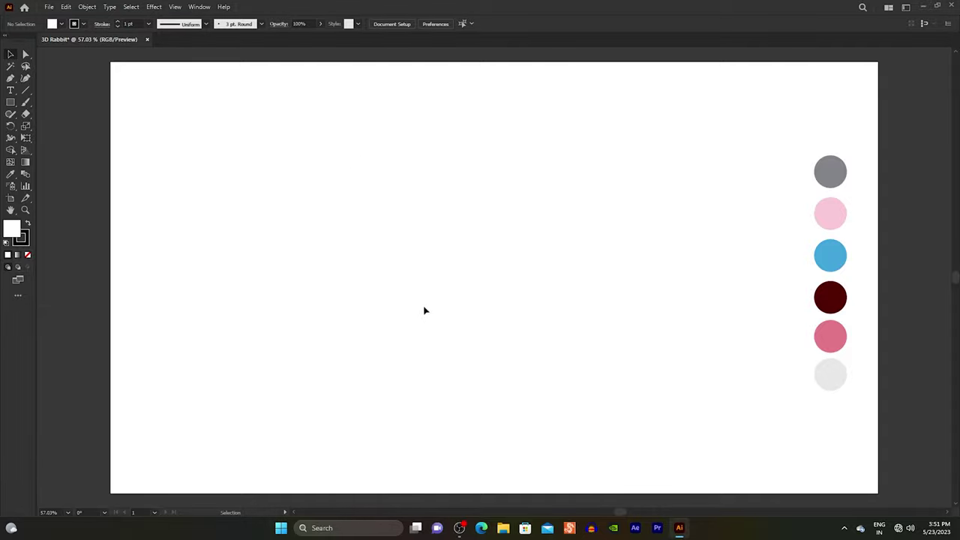
- Place the Rabbit Sketch image and size it to sit left of the six colour swatches
click(73, 10)
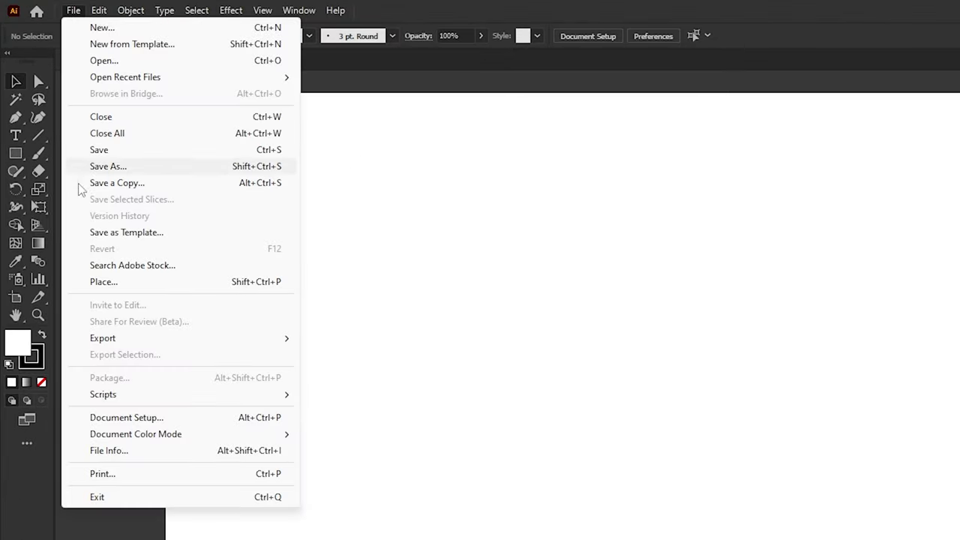
click(86, 282)
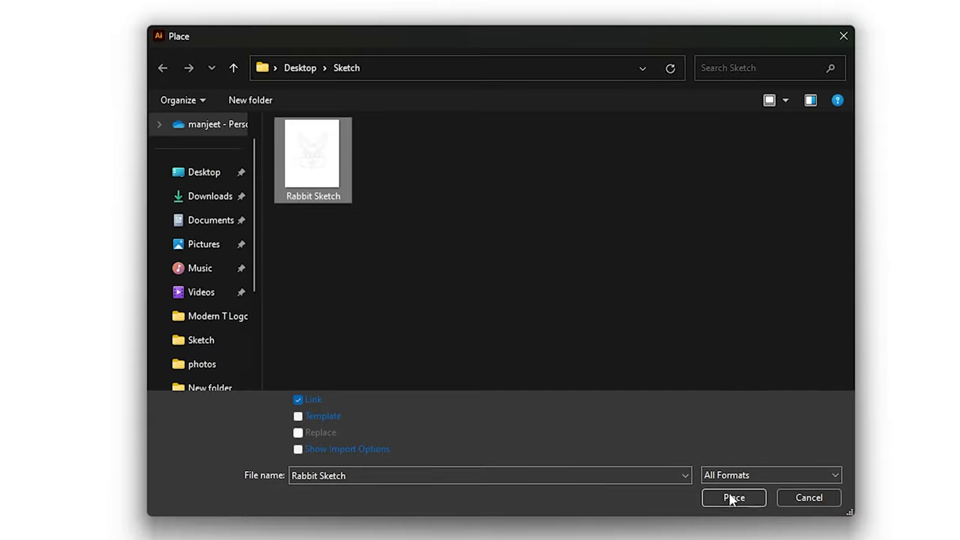
click(733, 498)
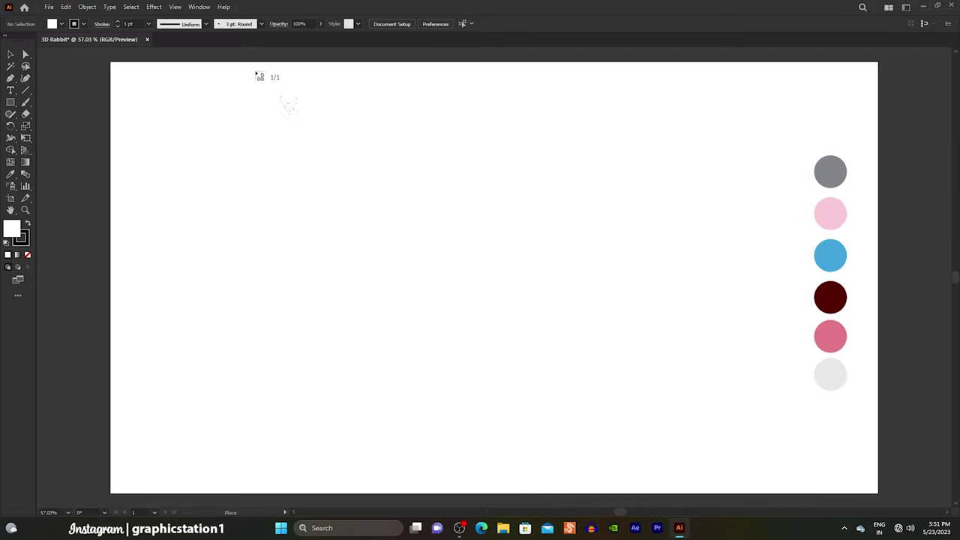
drag(256, 74, 872, 488)
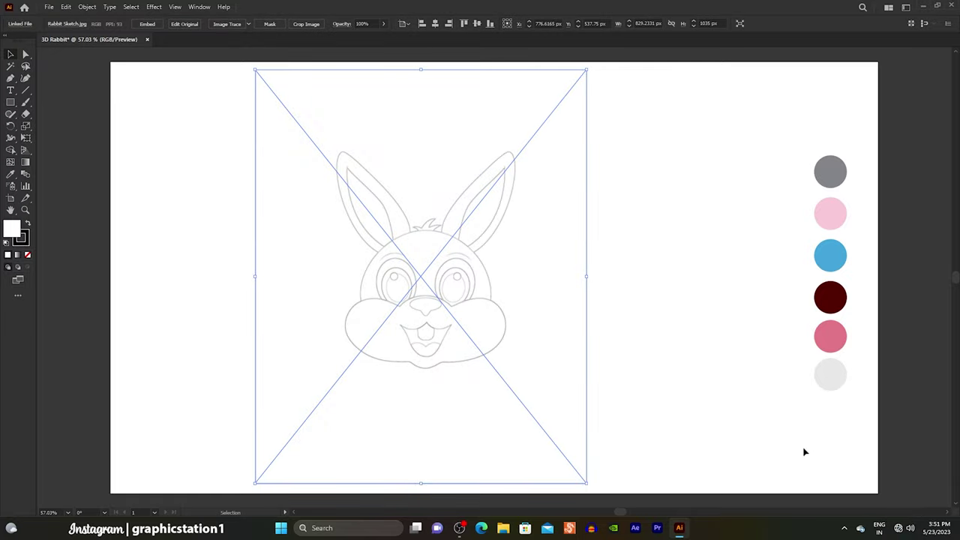
- Select the placed sketch and lock it with Object > Lock > Selection
click(662, 370)
click(473, 270)
click(87, 7)
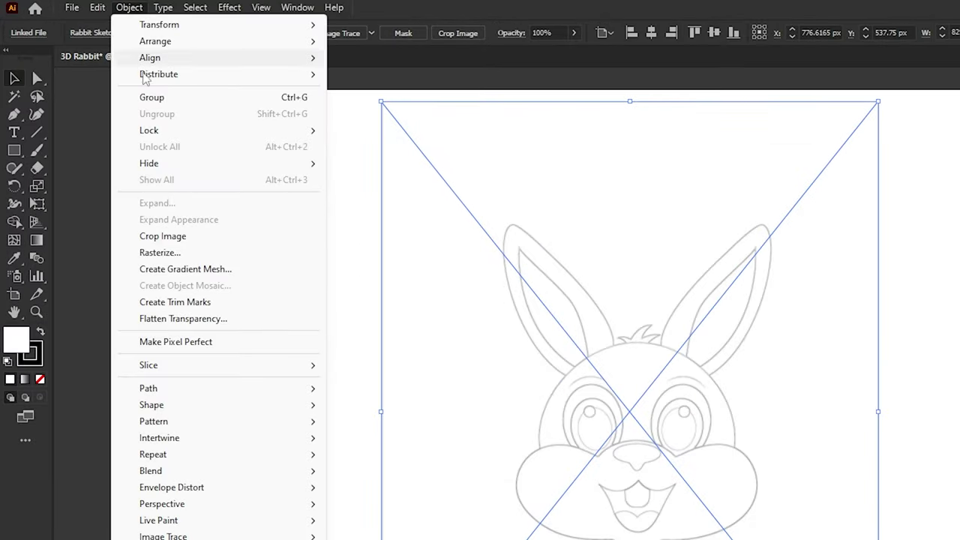
mouse_move(150, 130)
click(351, 129)
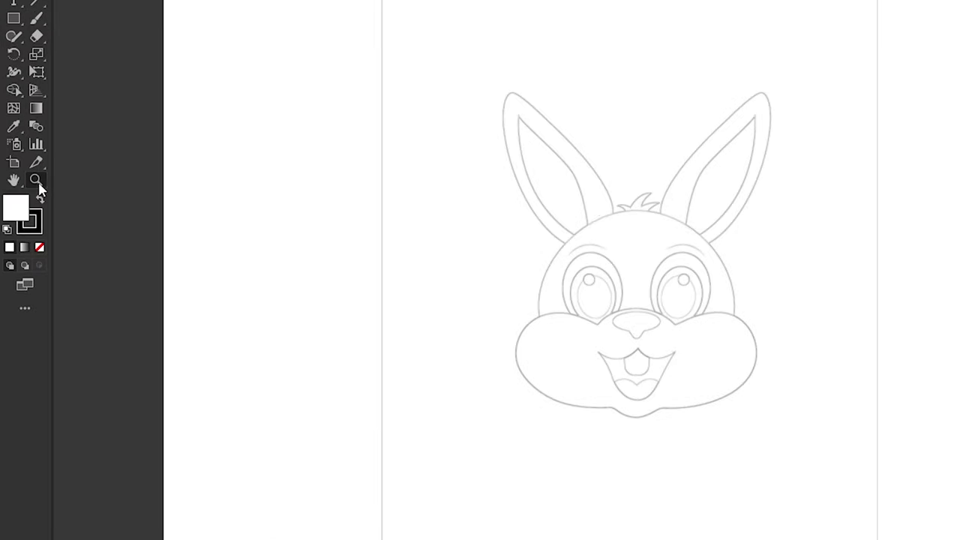
- Zoom in on the rabbit head and reveal the other shape tools
click(35, 180)
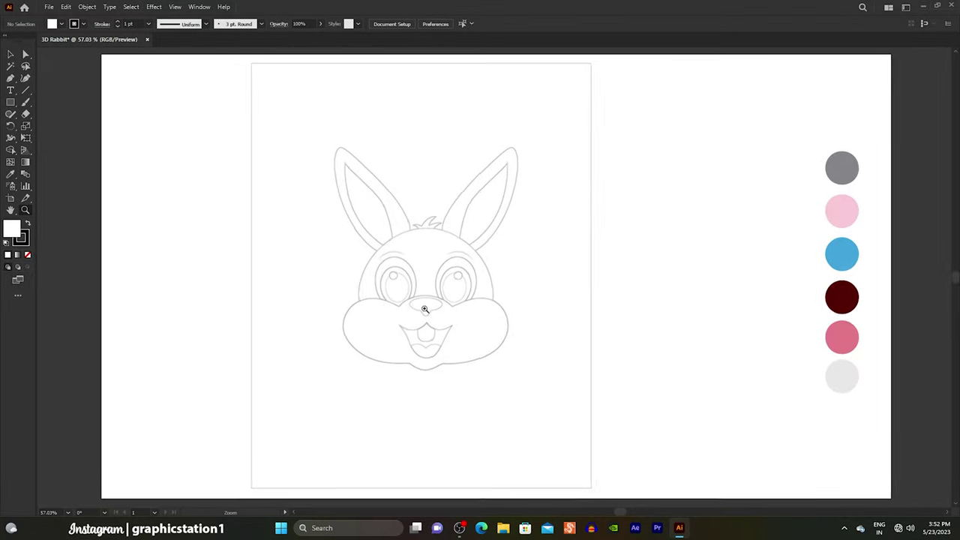
drag(423, 307, 525, 363)
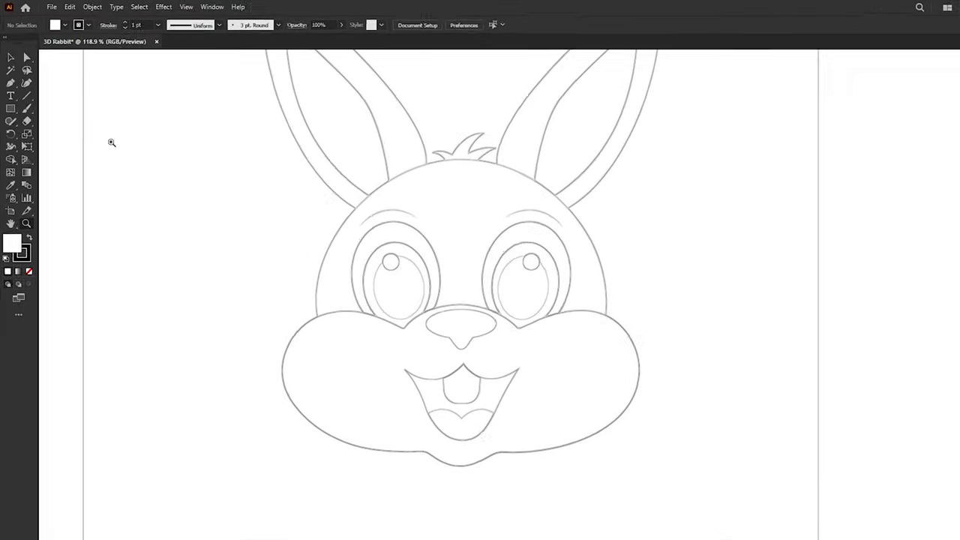
drag(12, 150, 94, 191)
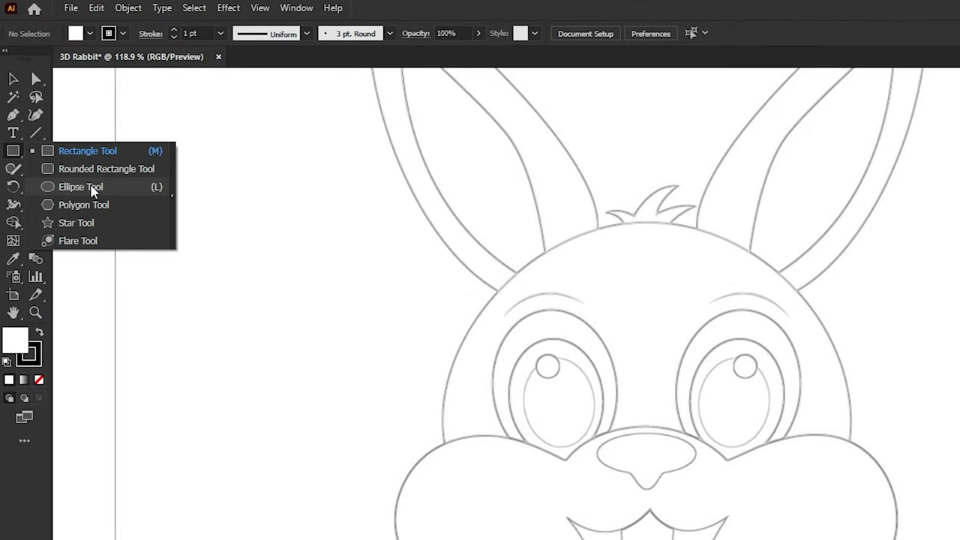
- Draw a no-fill circle centred on the nose covering the head
click(93, 191)
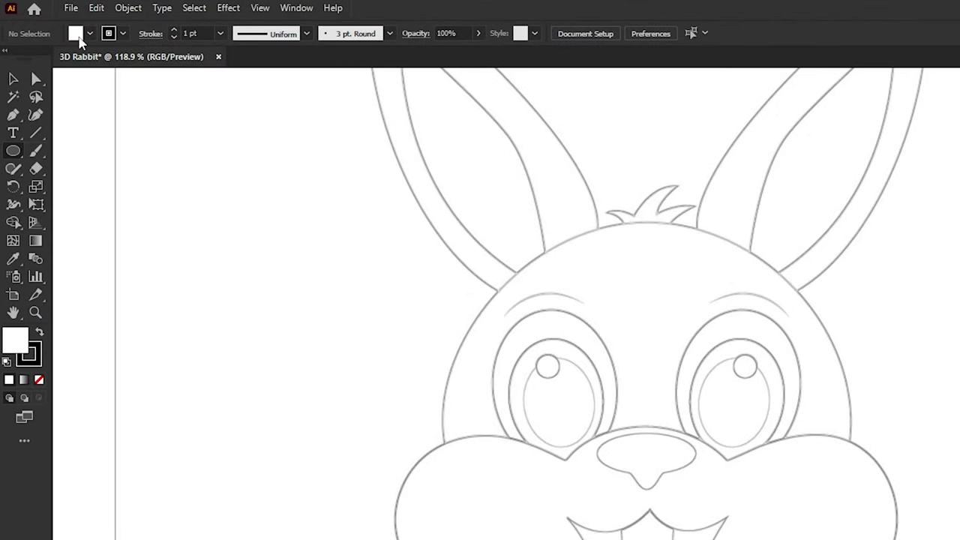
click(89, 33)
click(20, 52)
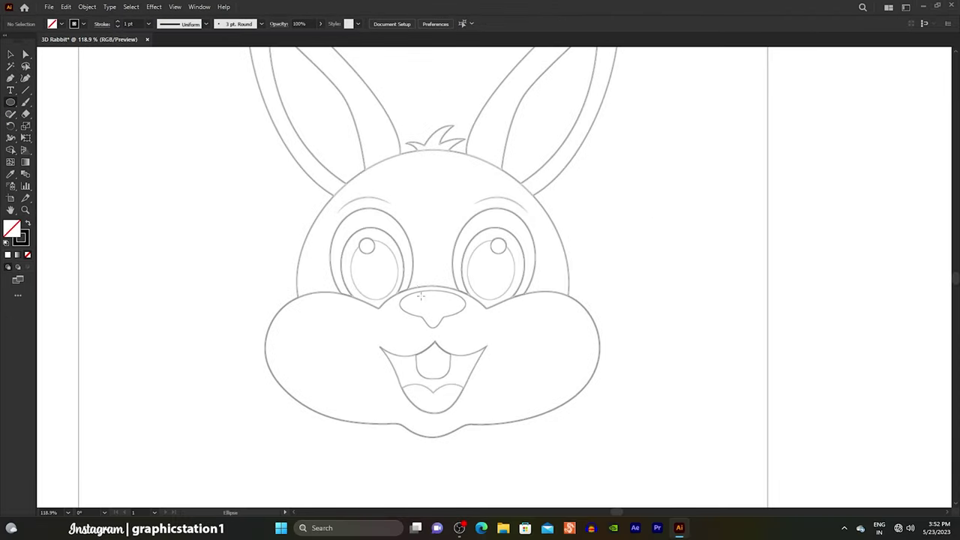
drag(436, 306, 544, 152)
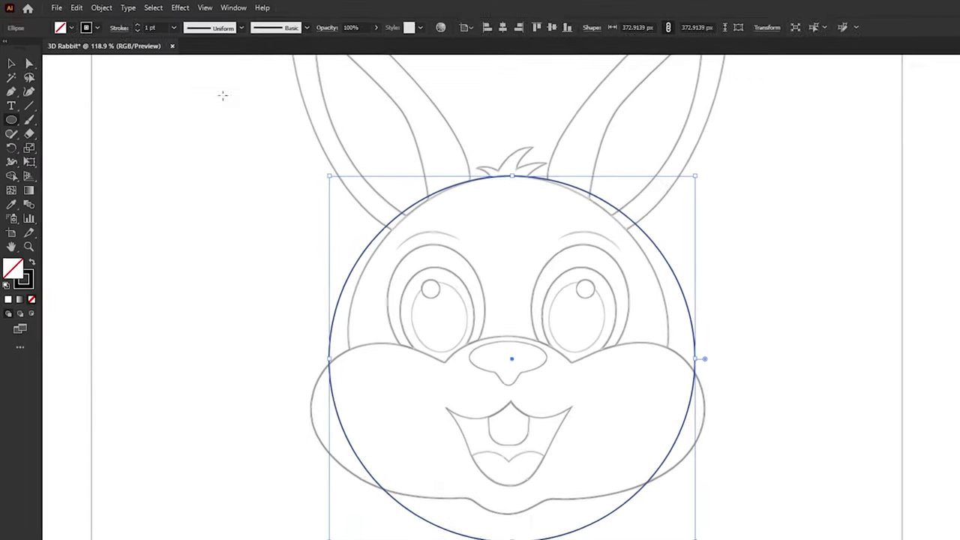
- Delete the circle's bottom anchor to open it into an arc
drag(34, 79, 73, 84)
click(95, 82)
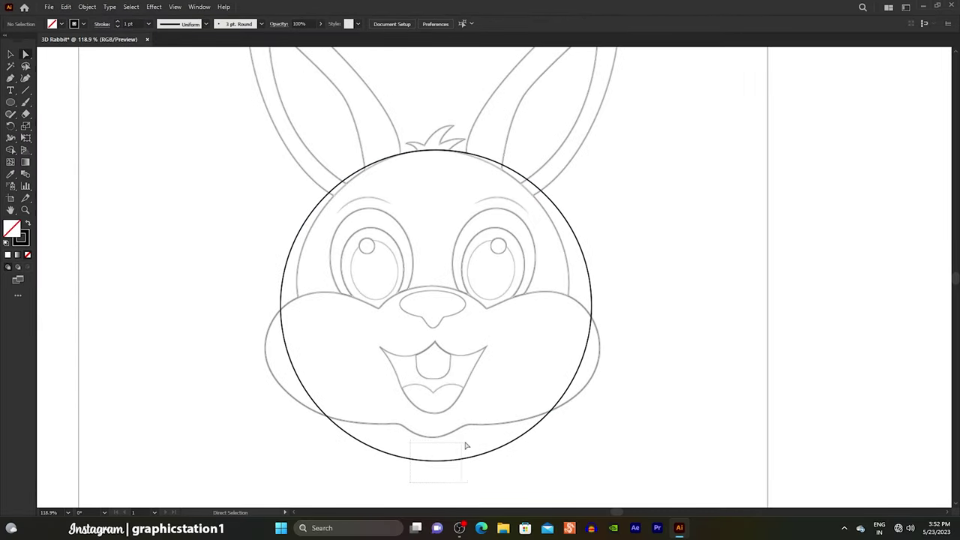
drag(465, 445, 473, 441)
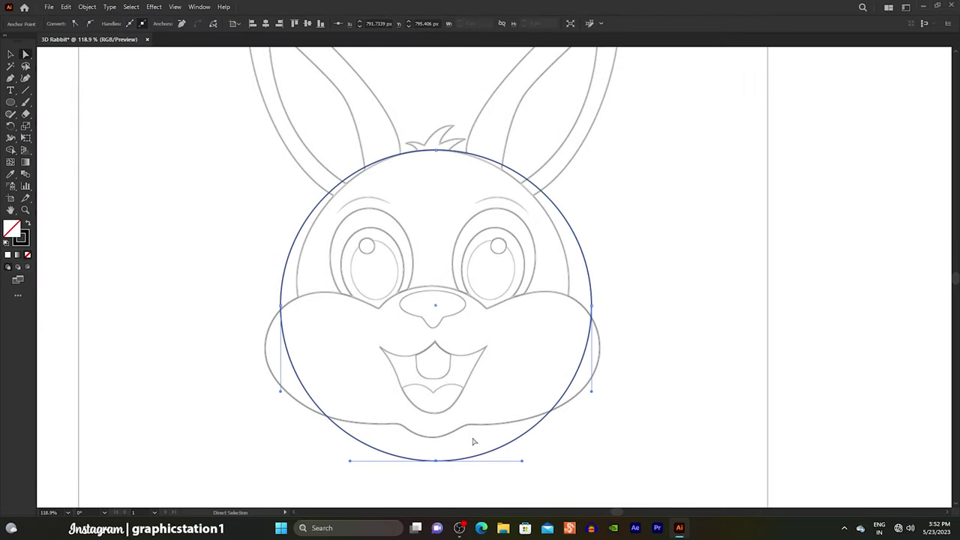
key(Delete)
click(173, 261)
key(v)
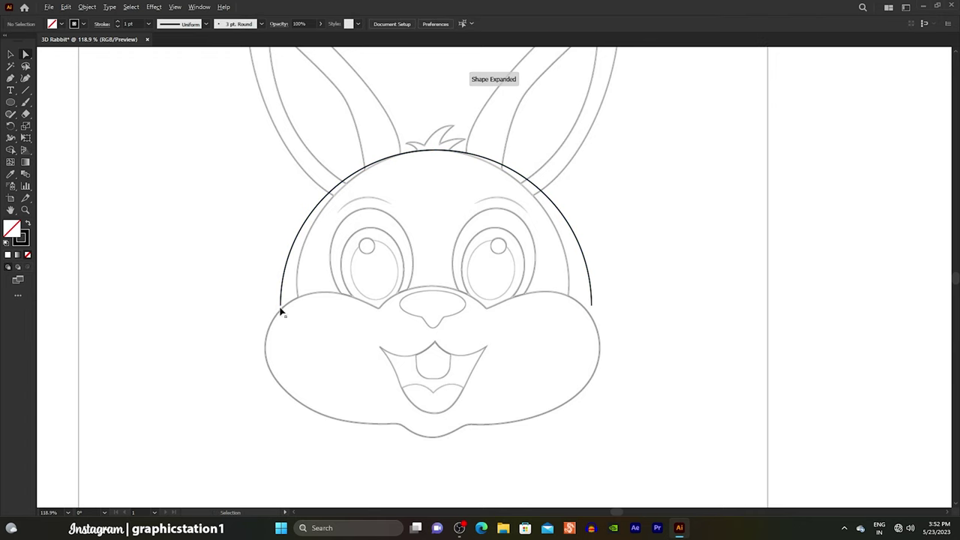
scroll(281, 310, up, 5)
- Move the arc's end anchors onto the cheek outline and bend its right side
mouse_move(293, 330)
mouse_down()
mouse_move(285, 306)
mouse_move(340, 303)
mouse_up()
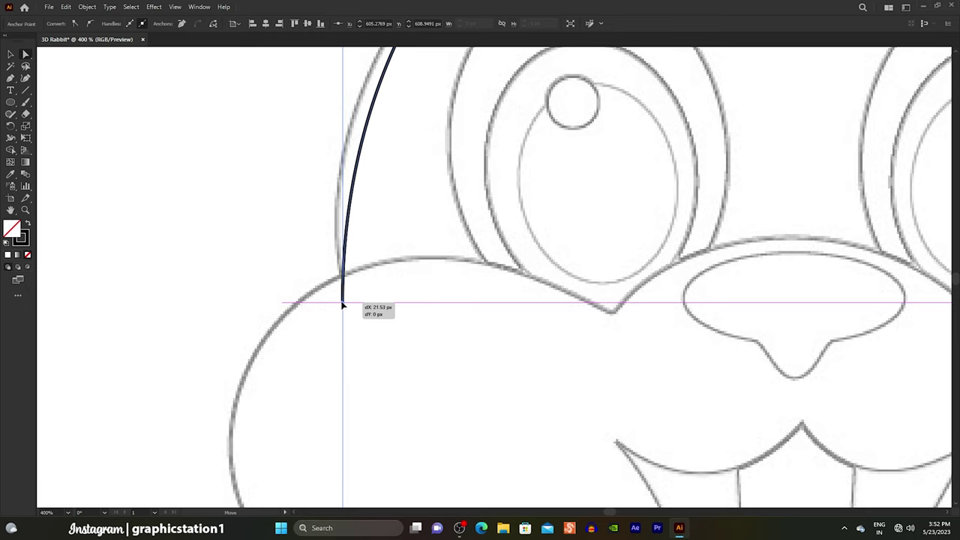
scroll(465, 298, down, 5)
scroll(472, 300, up, 5)
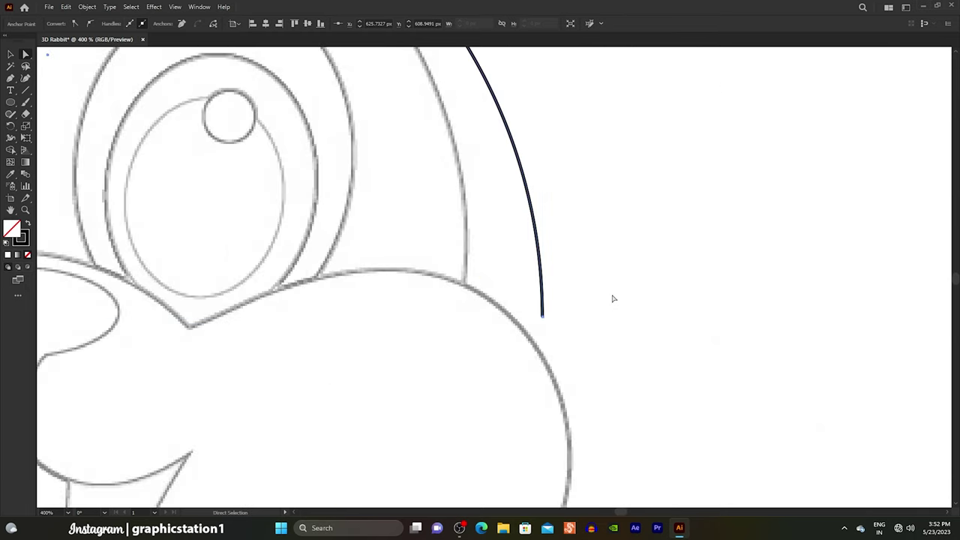
click(607, 300)
drag(518, 363, 518, 358)
drag(543, 315, 467, 331)
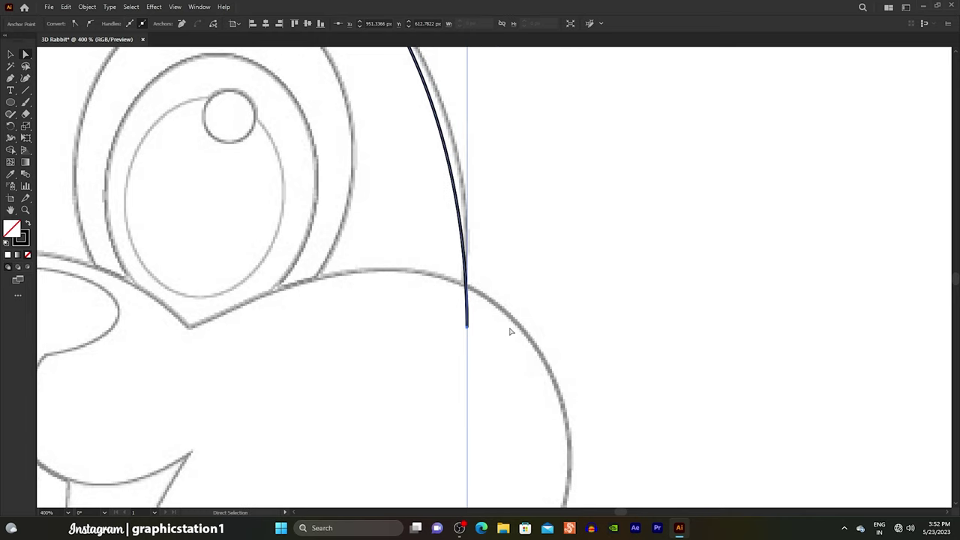
scroll(509, 332, down, 3)
scroll(518, 337, down, 1)
click(558, 276)
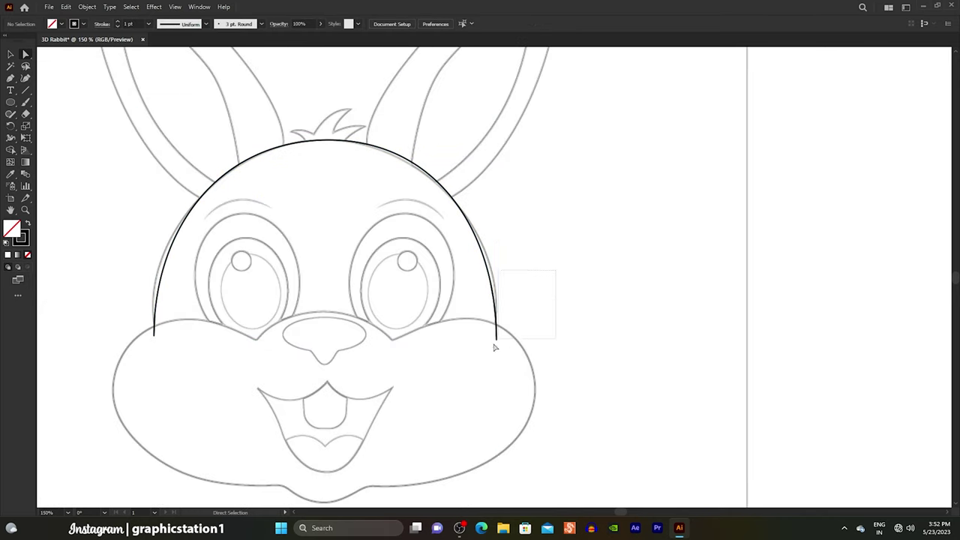
drag(528, 272, 484, 364)
drag(497, 234, 505, 238)
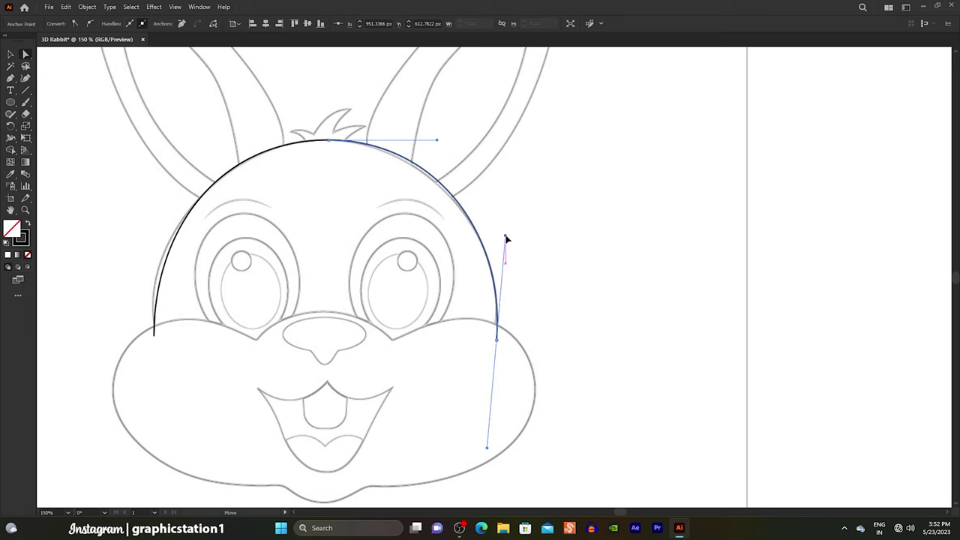
- Adjust the top and end anchors' curve handles so the arc follows the head
click(154, 336)
click(172, 192)
scroll(172, 193, up, 3)
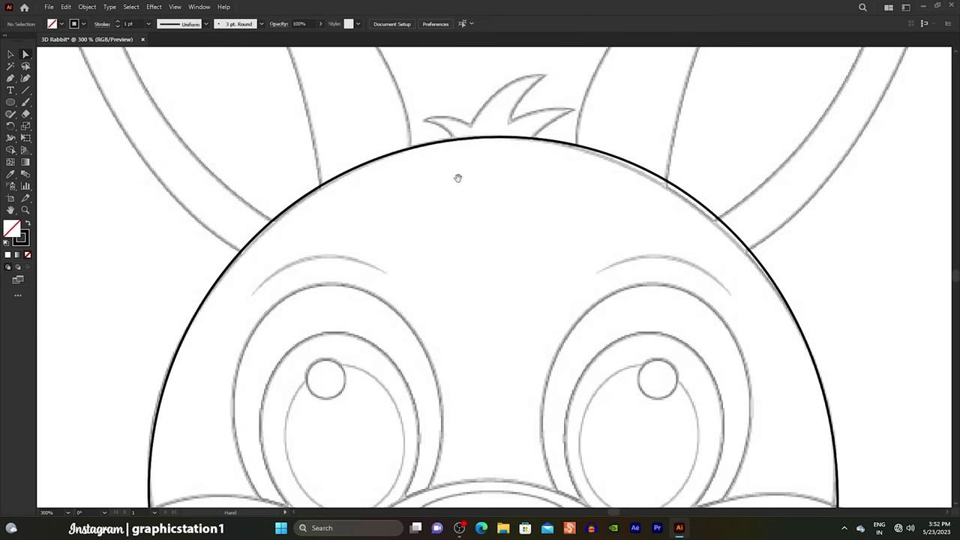
click(498, 137)
drag(718, 138, 702, 137)
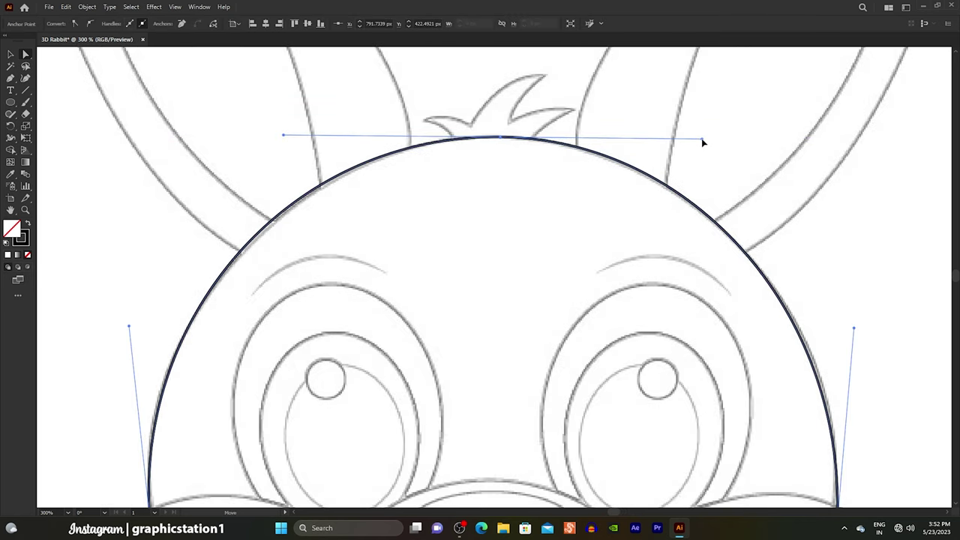
drag(854, 328, 859, 327)
drag(283, 138, 288, 137)
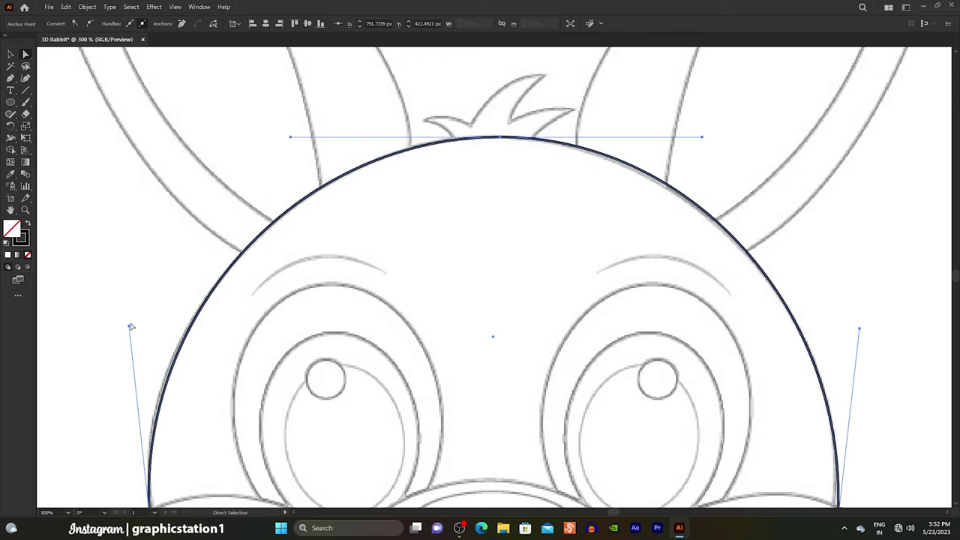
drag(129, 327, 125, 328)
click(151, 268)
scroll(434, 122, down, 3)
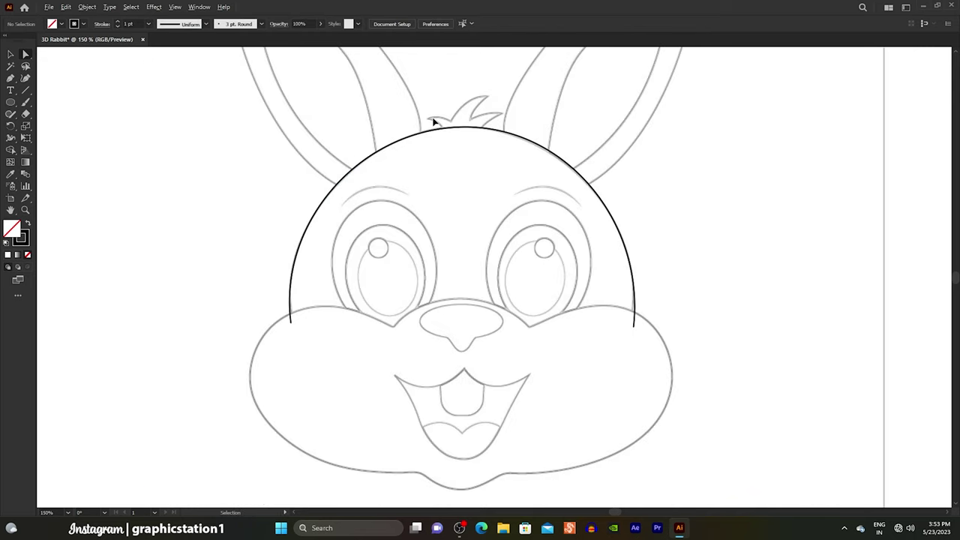
scroll(473, 335, up, 2)
scroll(432, 289, up, 2)
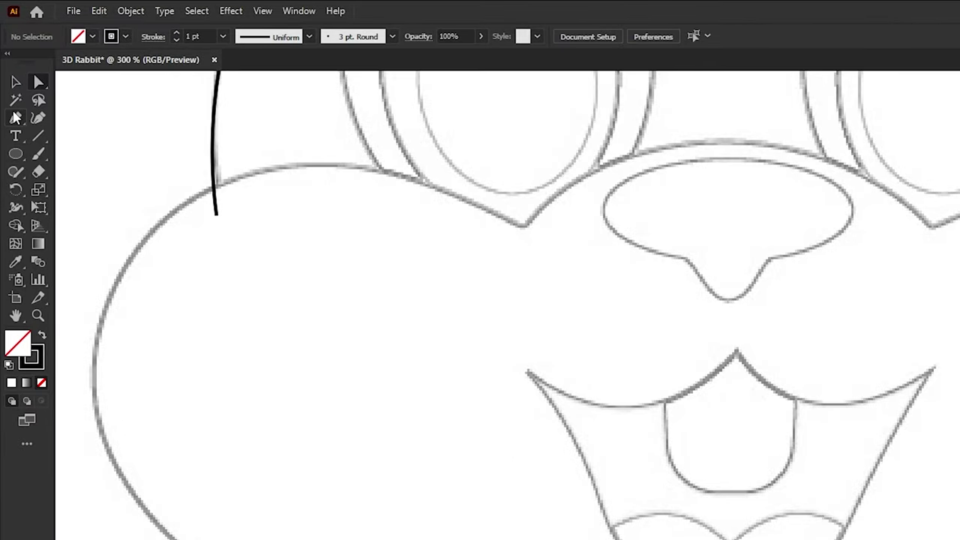
- Draw a closed six-corner Pen path around the cheeks and chin
drag(11, 86, 36, 85)
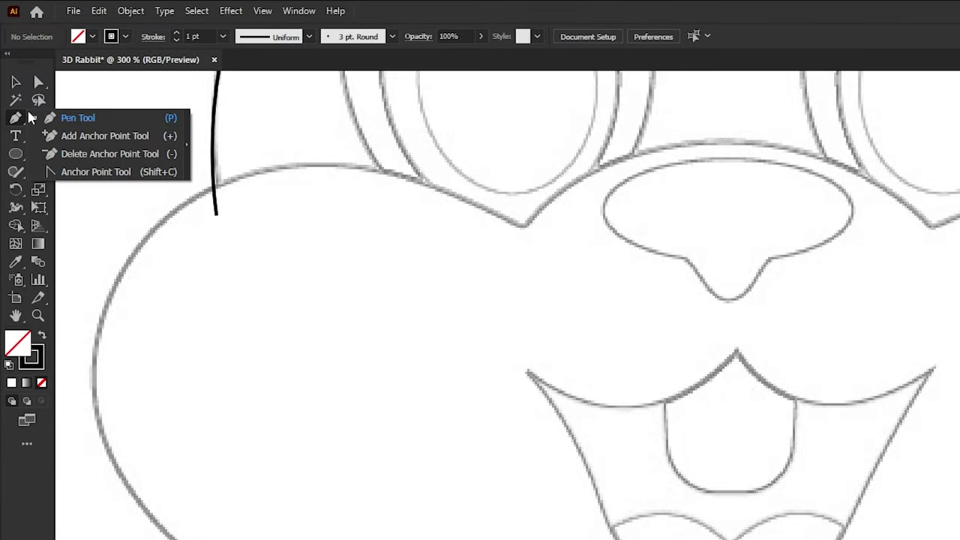
click(66, 226)
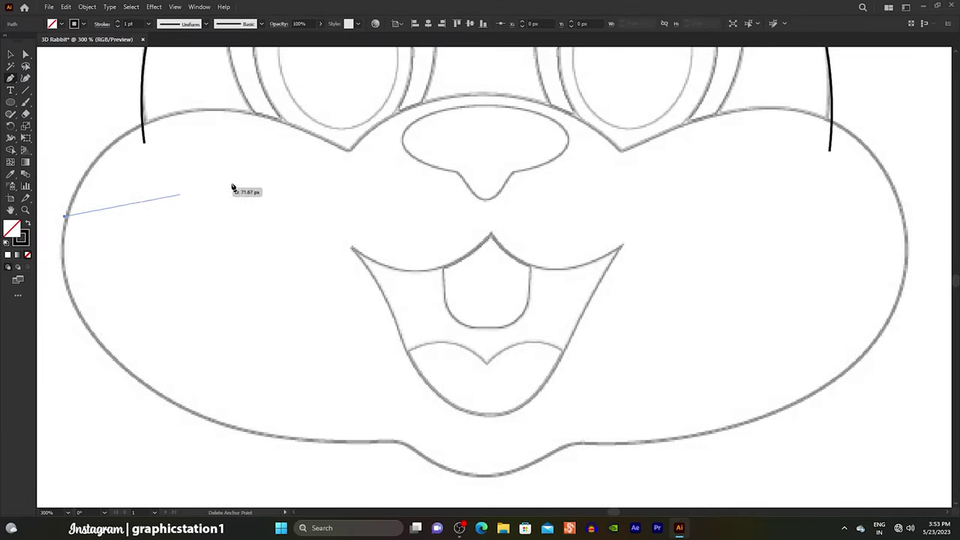
click(350, 151)
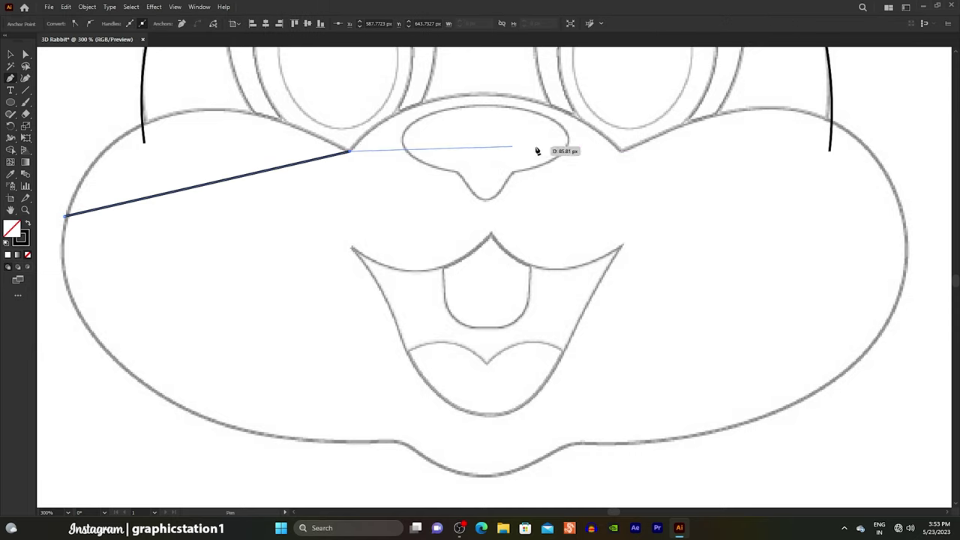
click(621, 151)
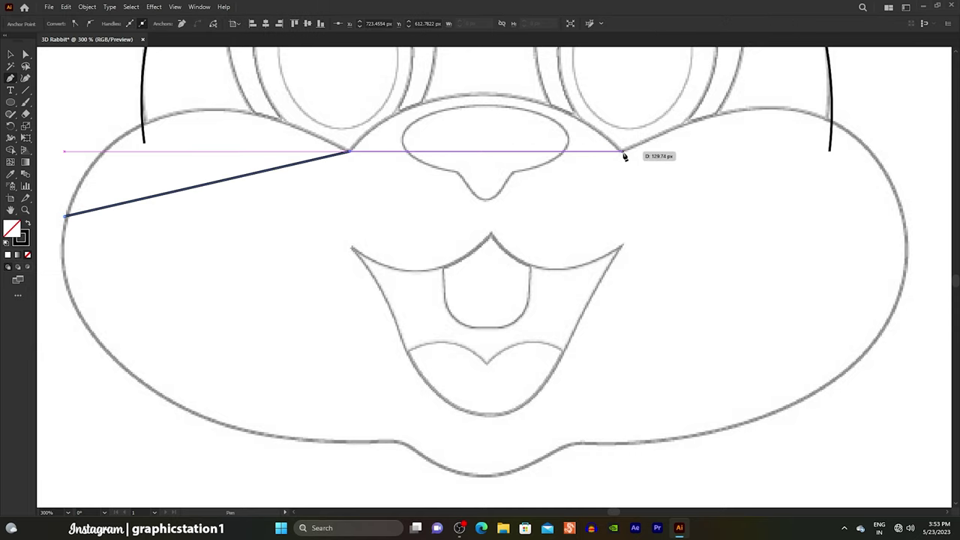
click(903, 222)
click(572, 444)
click(399, 444)
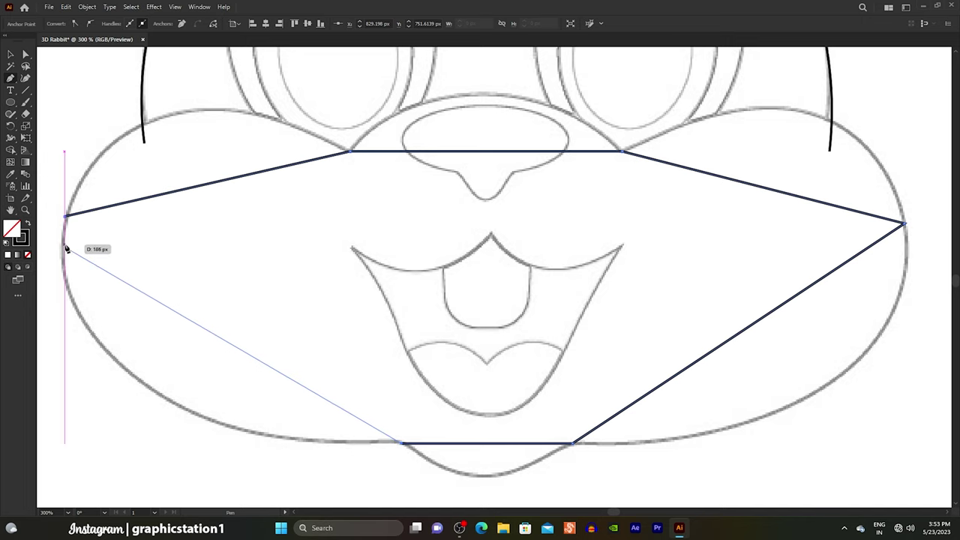
click(66, 217)
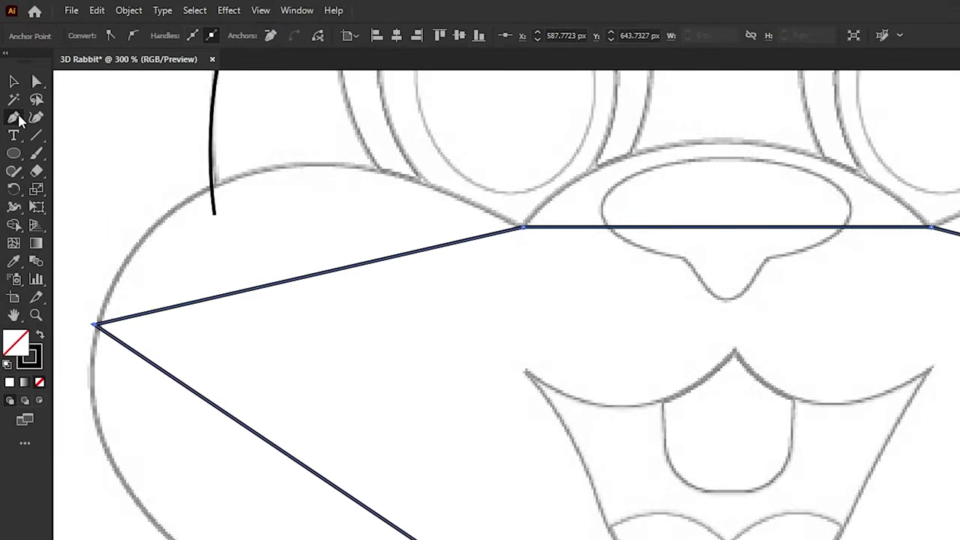
click(10, 78)
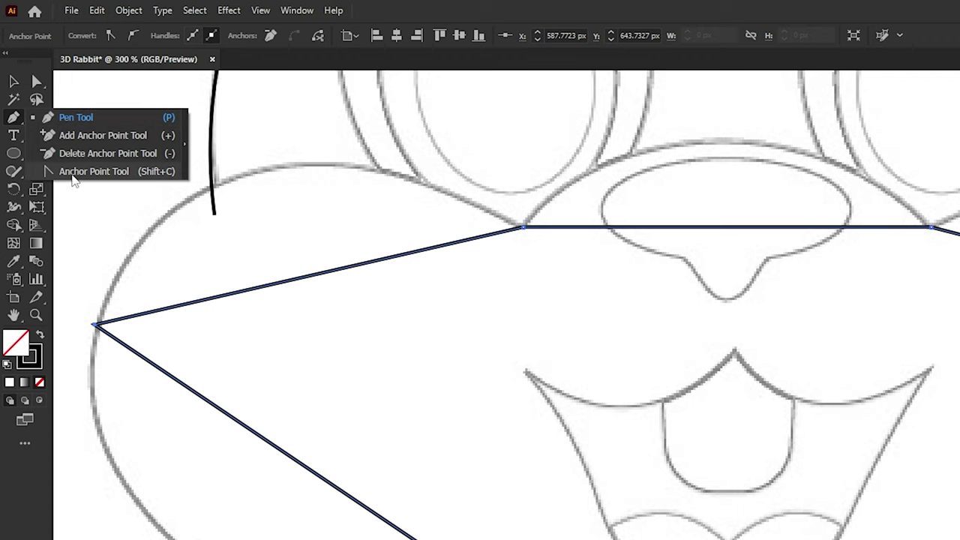
- Curve the muzzle outline's five straight edges to follow the cheeks and nose
click(72, 171)
drag(508, 234, 510, 142)
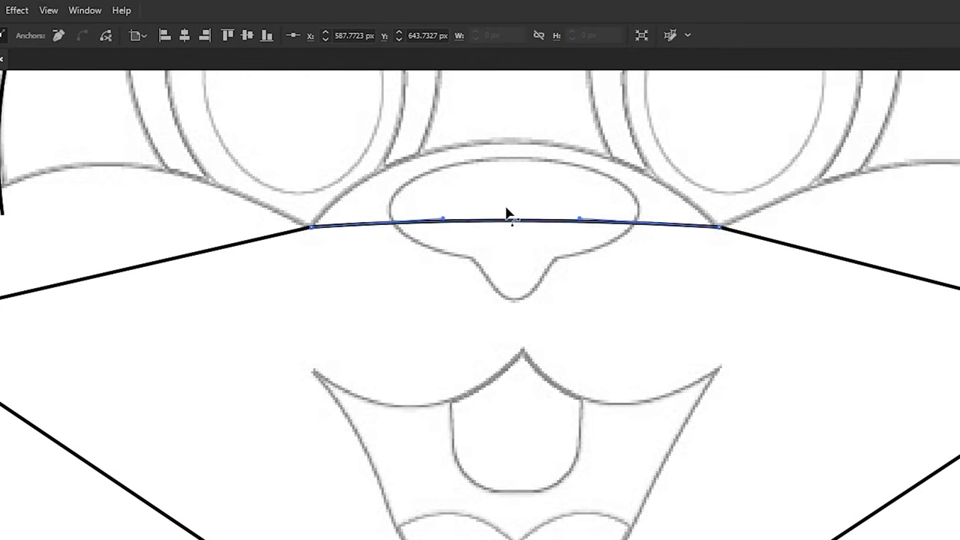
drag(702, 291, 761, 183)
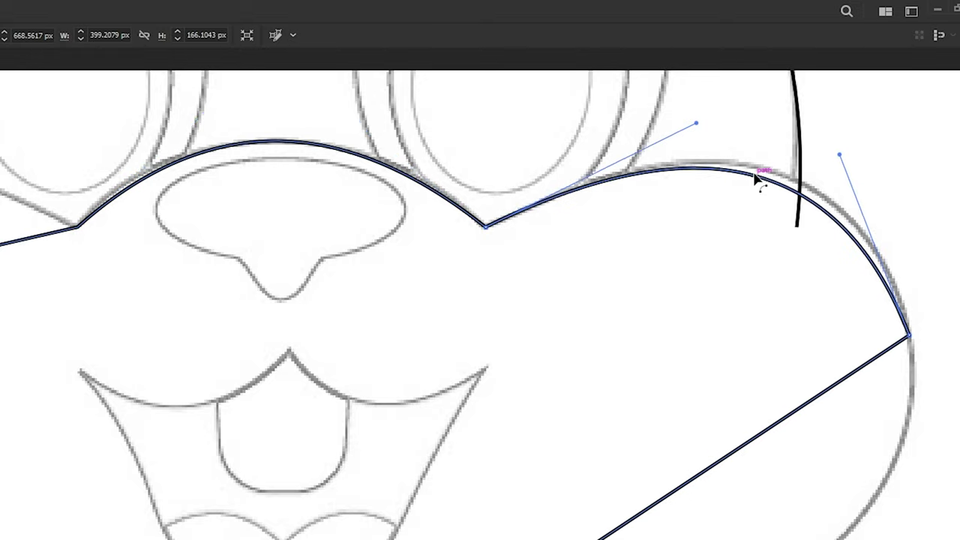
drag(720, 390, 846, 375)
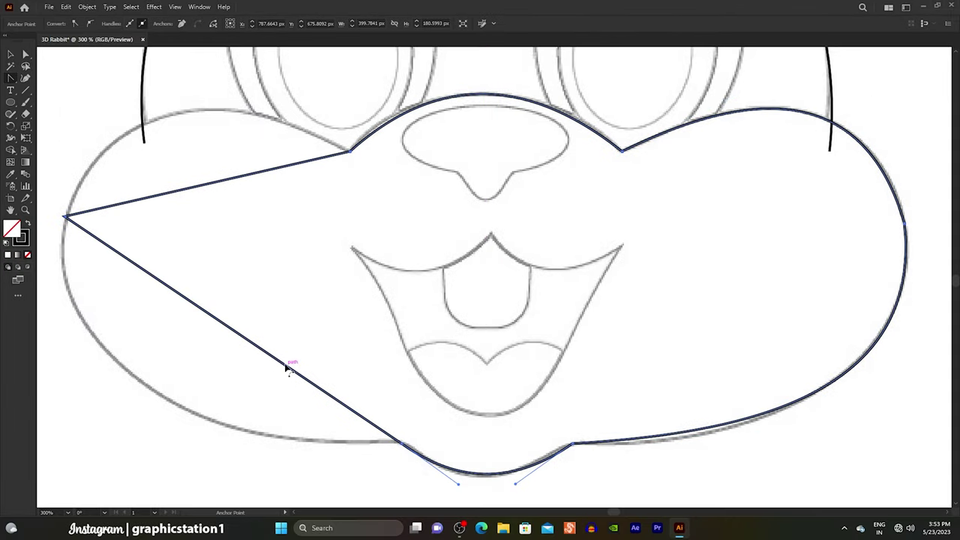
drag(285, 365, 176, 358)
drag(210, 183, 167, 120)
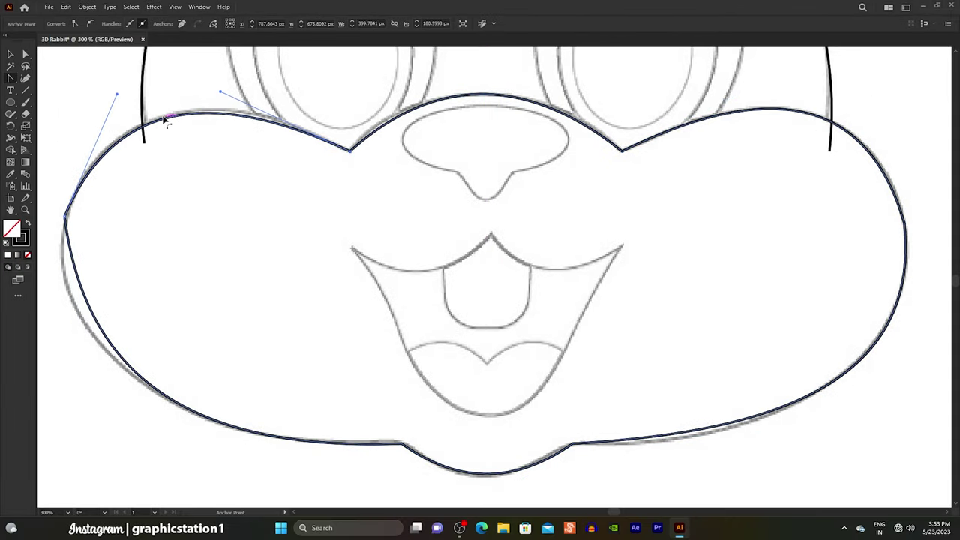
click(11, 55)
click(74, 89)
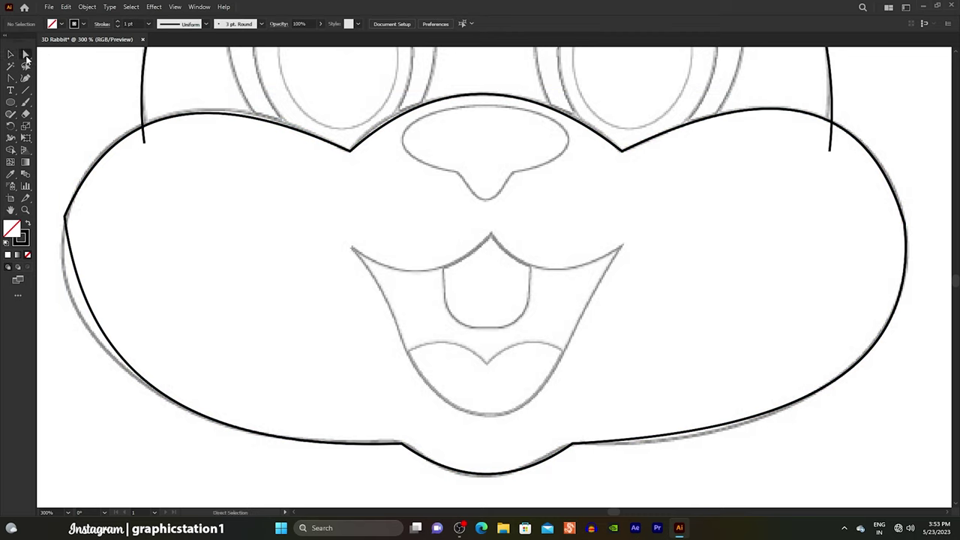
- Reselect the muzzle path and inspect its anchors
click(347, 170)
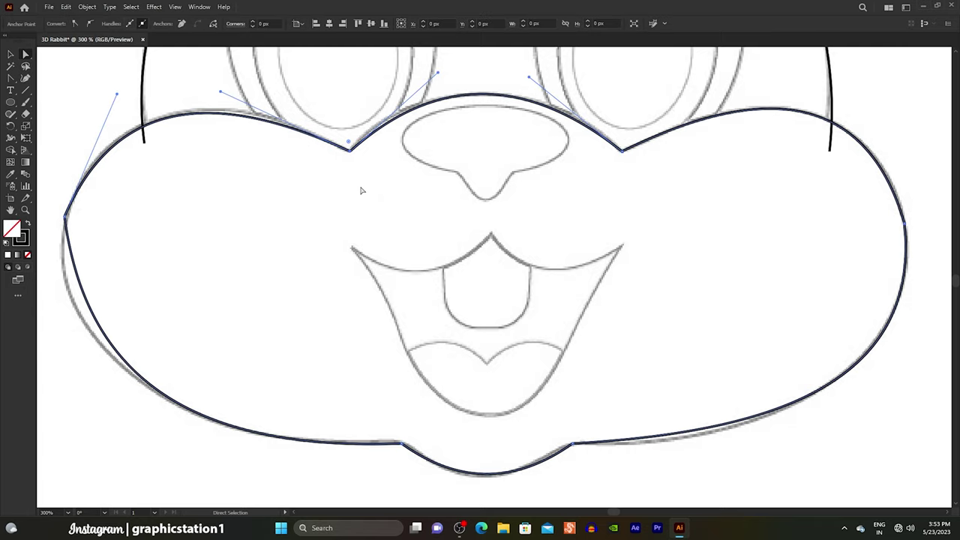
scroll(162, 71, up, 3)
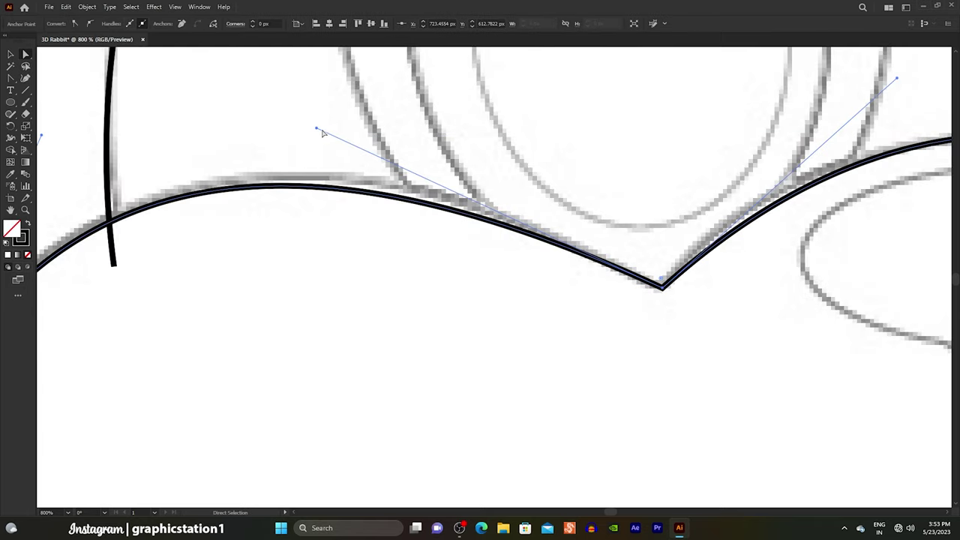
scroll(346, 127, down, 2)
scroll(400, 120, down, 5)
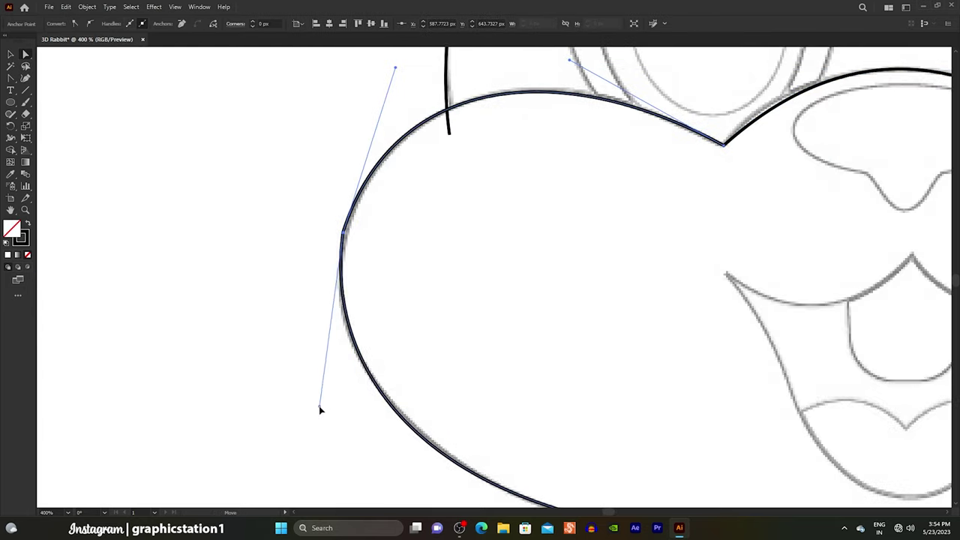
scroll(321, 408, down, 2)
scroll(326, 406, down, 1)
scroll(771, 420, up, 3)
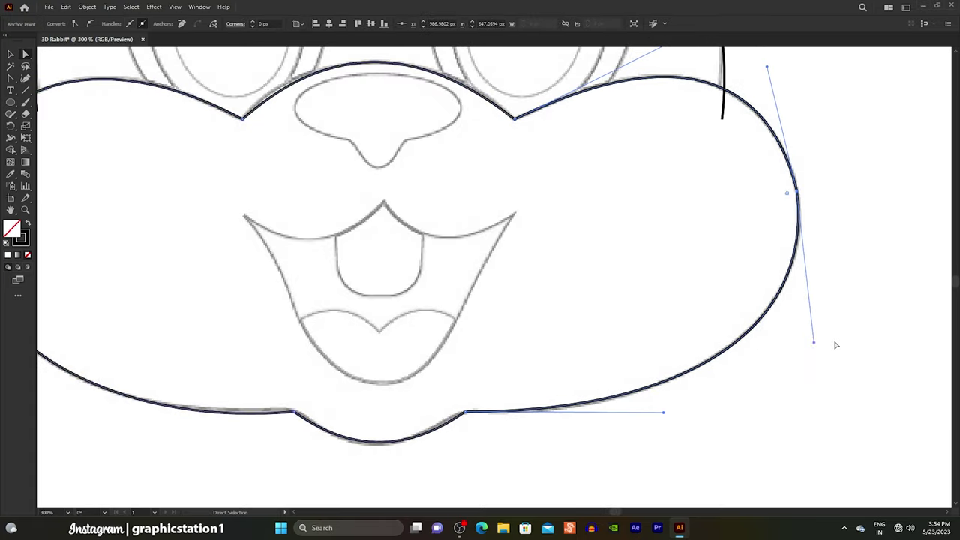
click(759, 388)
scroll(759, 387, down, 1)
- Round the left and right cheek corners with their live corner widgets
key(a)
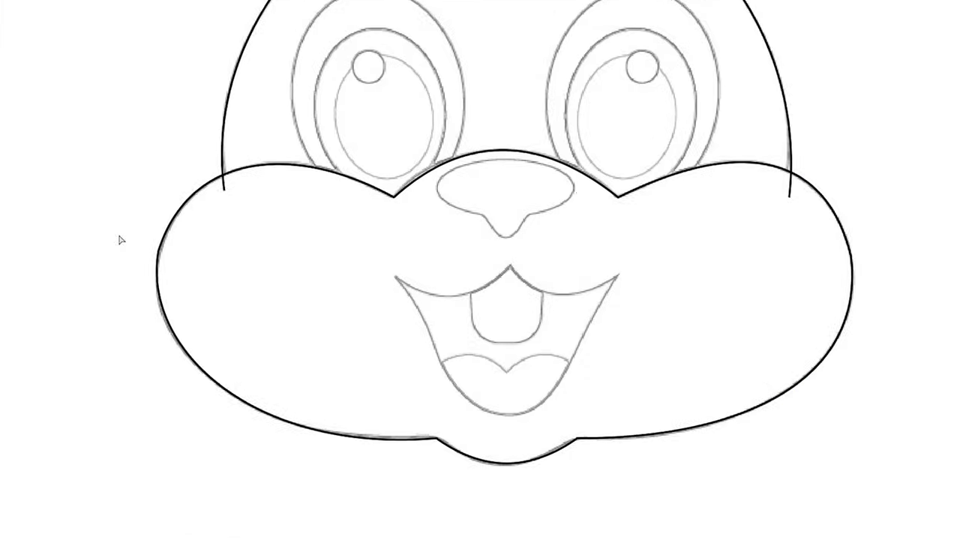
drag(39, 215, 105, 316)
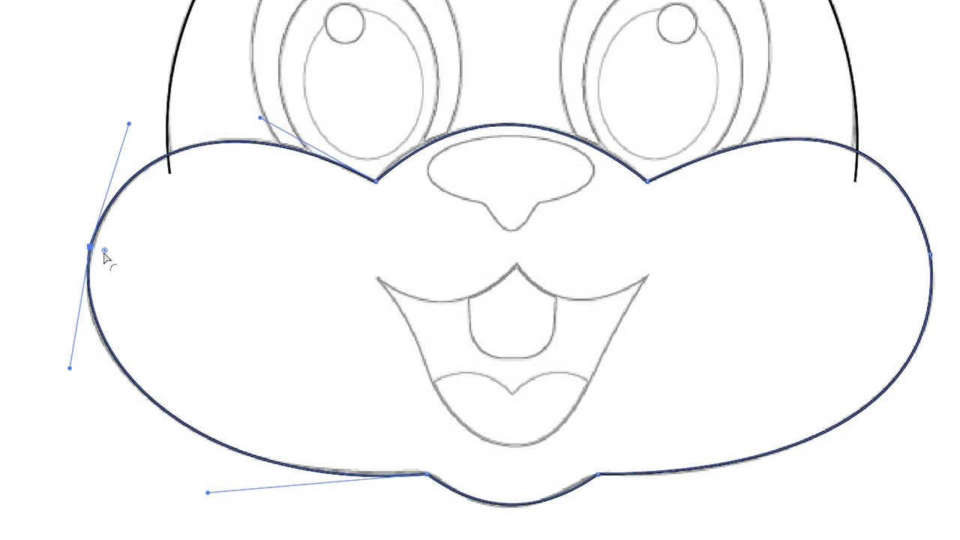
drag(105, 255, 219, 264)
click(930, 255)
drag(915, 262, 767, 310)
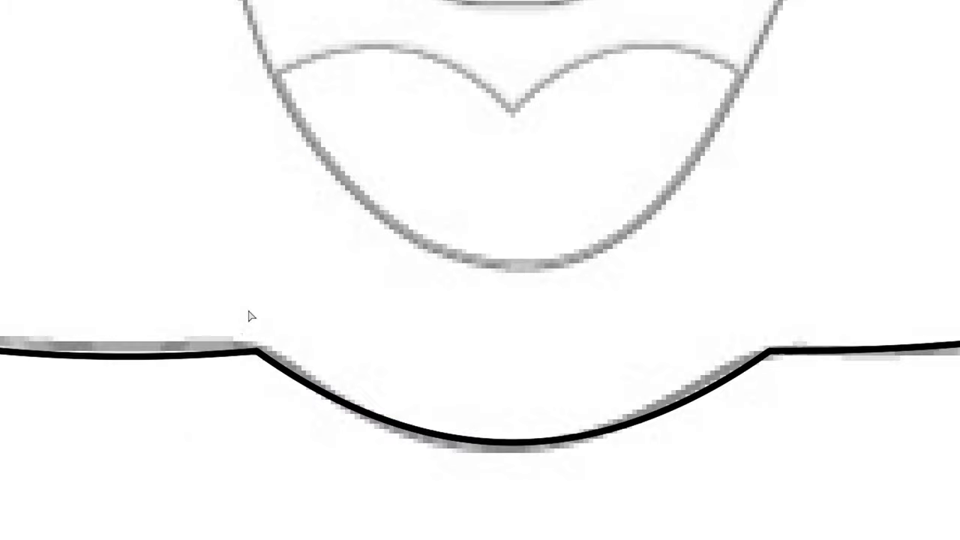
drag(797, 381, 817, 392)
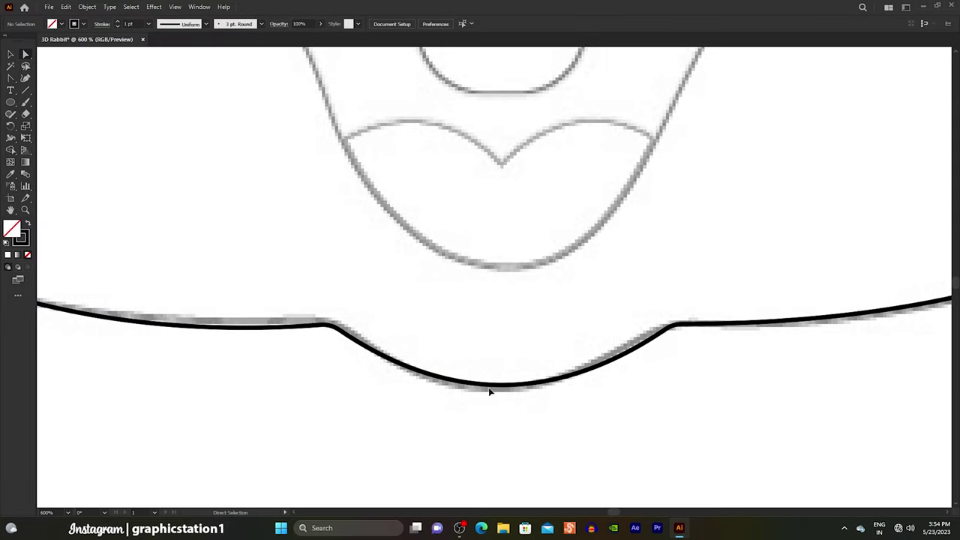
scroll(489, 391, down, 4)
scroll(432, 415, down, 1)
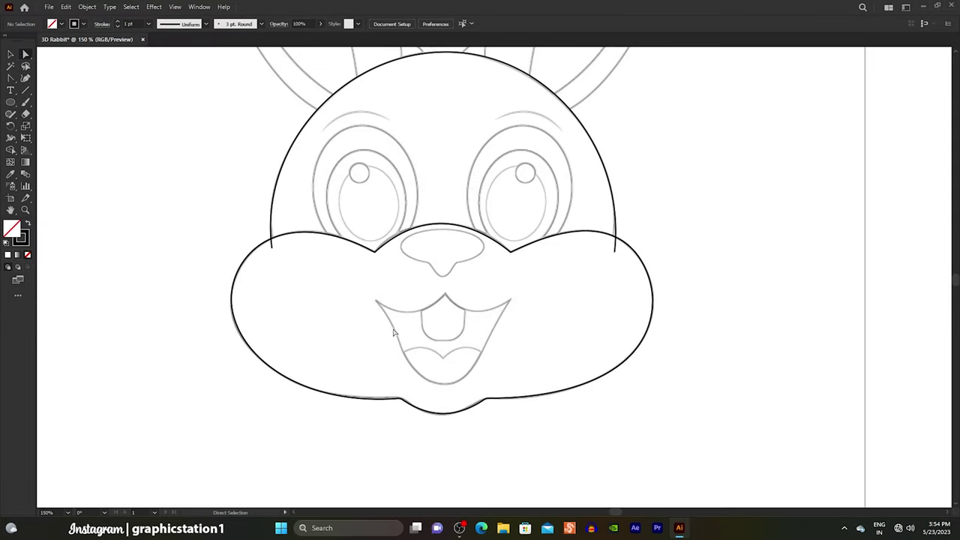
- Draw an oval over the nose outline
drag(10, 102, 59, 127)
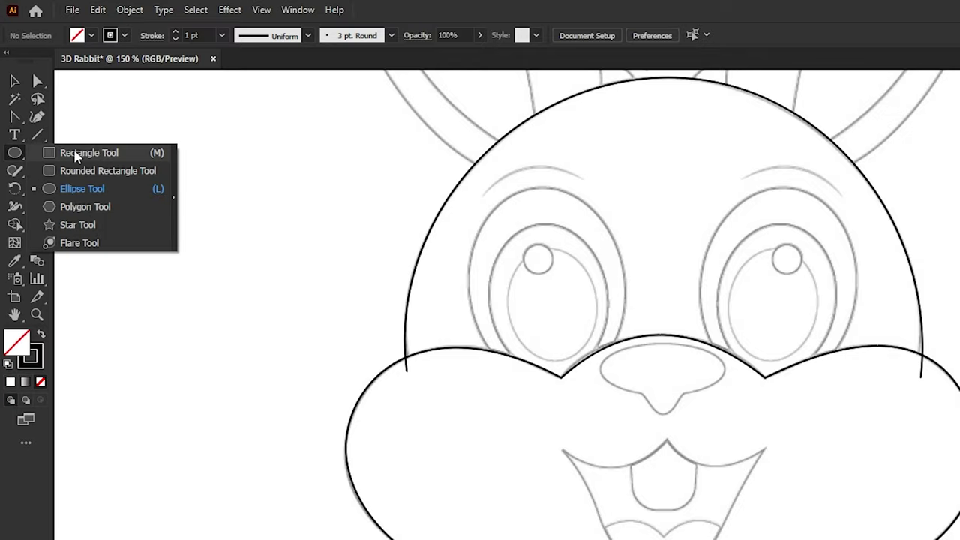
scroll(440, 235, up, 3)
drag(337, 220, 565, 322)
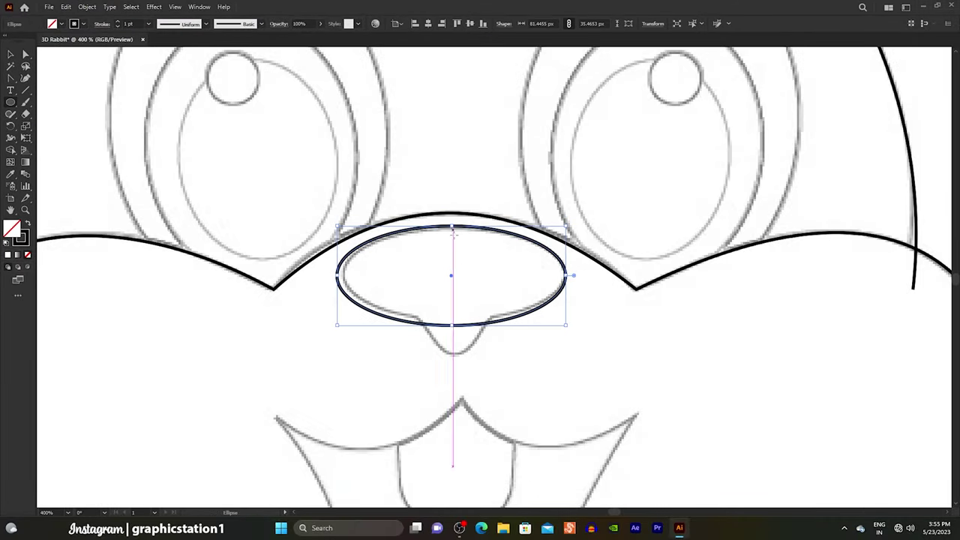
drag(451, 321, 453, 322)
scroll(337, 285, up, 3)
scroll(337, 285, down, 2)
scroll(489, 342, up, 1)
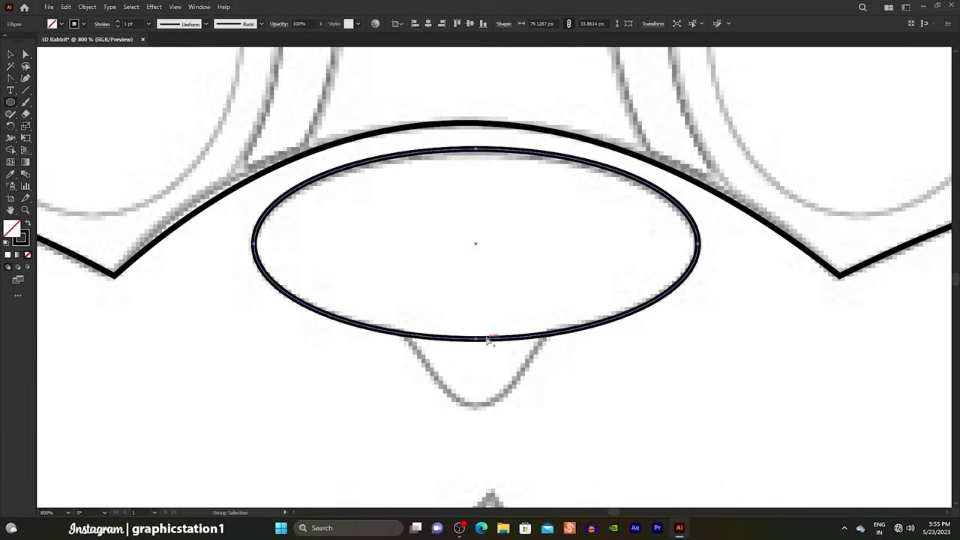
click(103, 135)
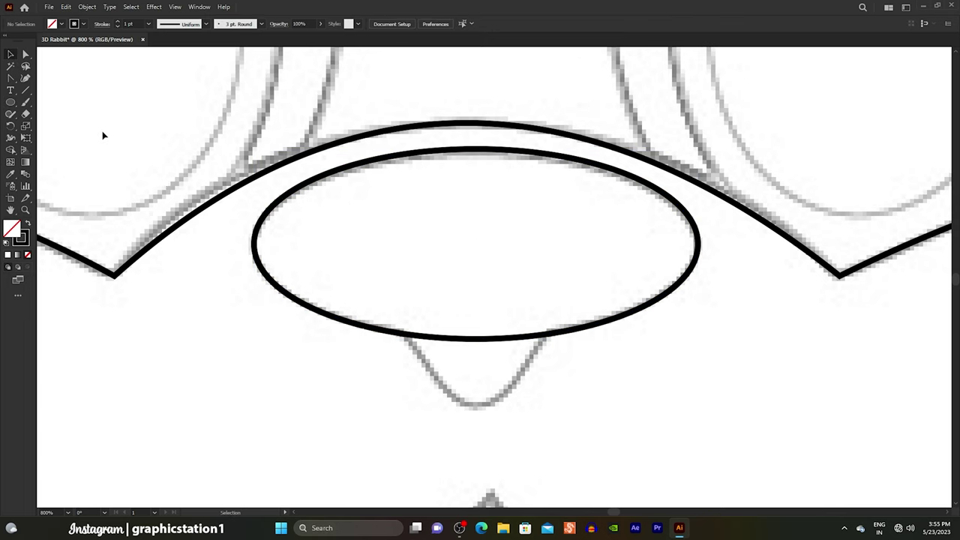
- Add two anchors beside the oval's bottom and nudge the bottom anchor down
drag(9, 78, 31, 83)
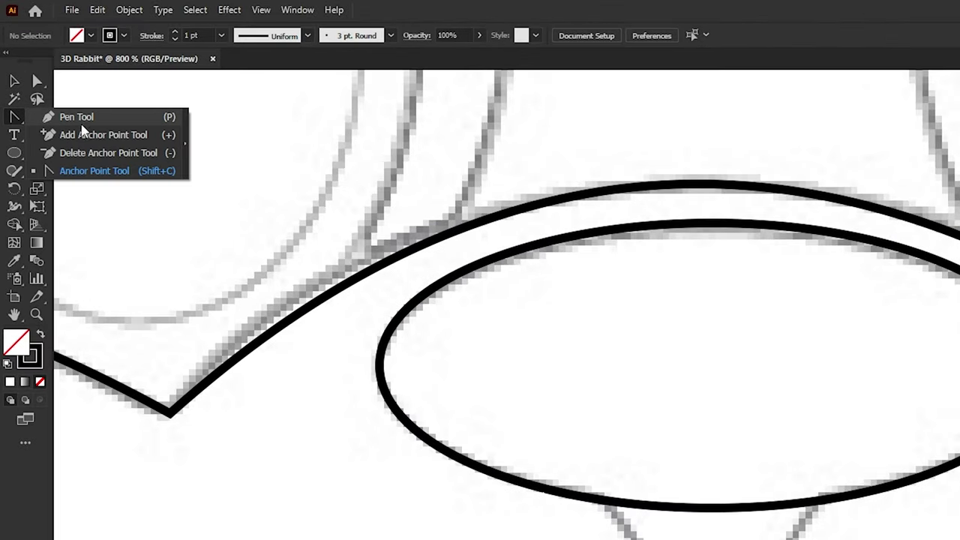
click(82, 135)
click(398, 499)
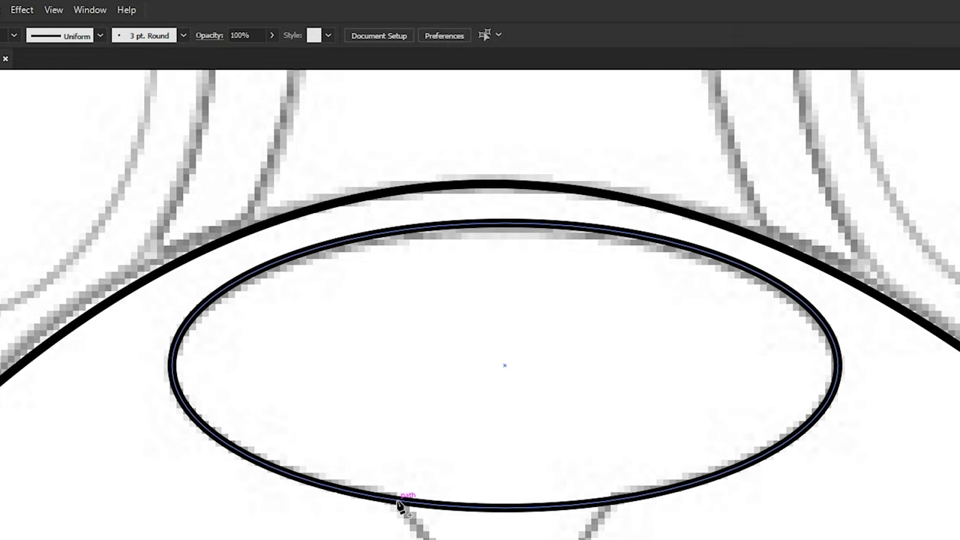
click(615, 499)
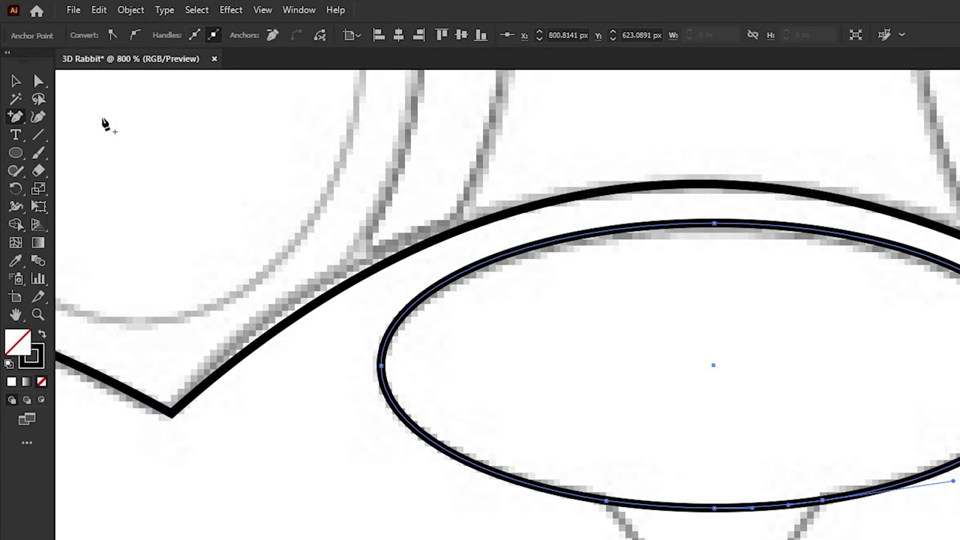
drag(458, 316, 500, 364)
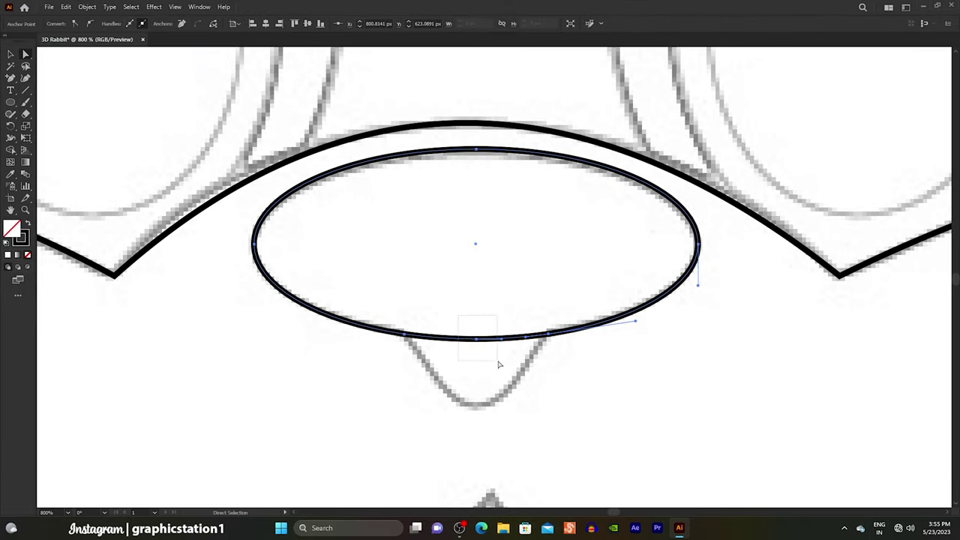
key(Down)
key(Down)
key(Down)
key(Down)
key(Down)
key(Down)
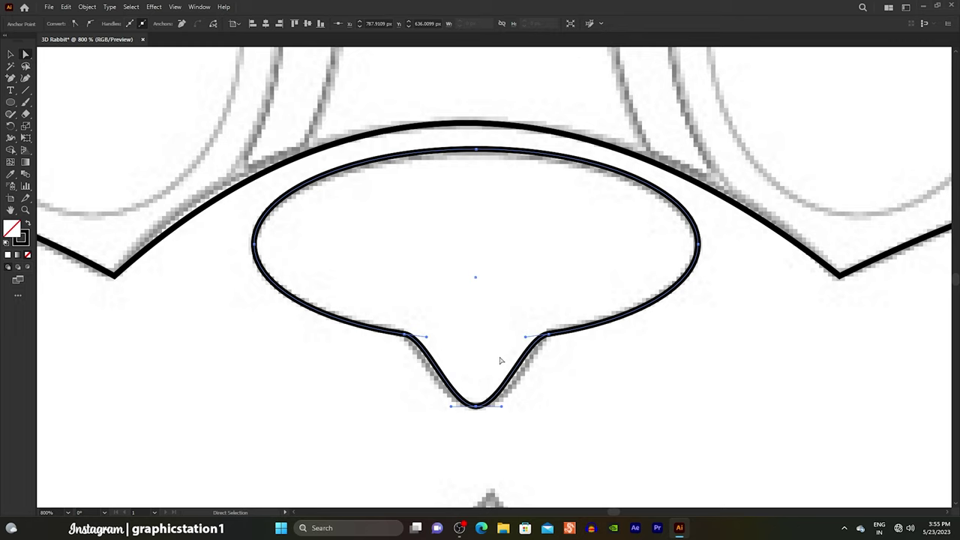
- Widen the nose tip's curve handles on both sides
alt+scroll(485, 434, up, 3)
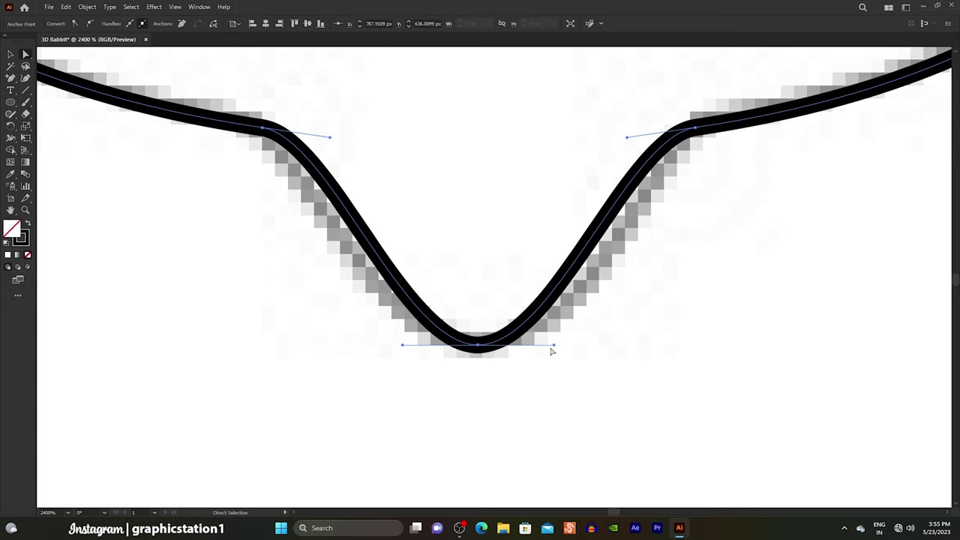
drag(556, 348, 598, 347)
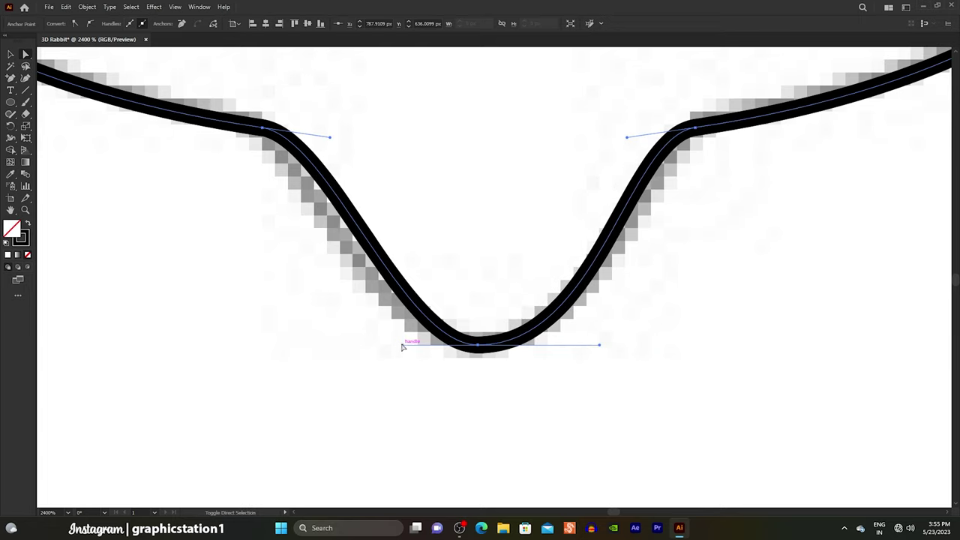
drag(401, 346, 360, 344)
key(v)
click(474, 386)
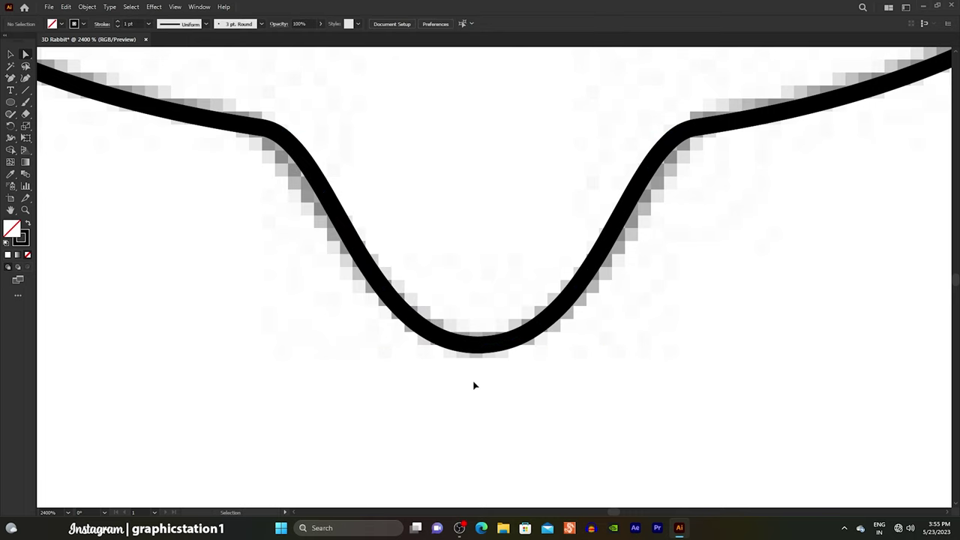
alt+scroll(461, 357, down, 3)
alt+scroll(450, 322, down, 2)
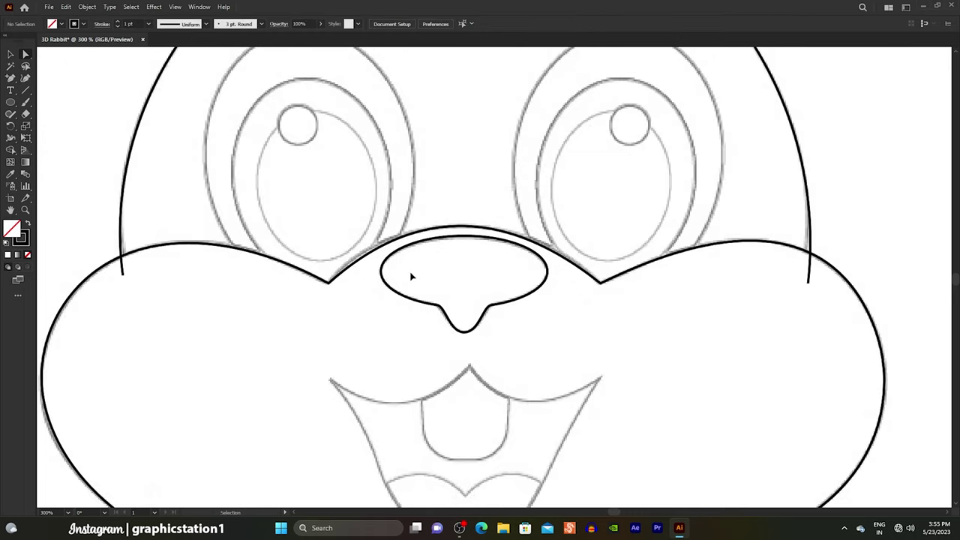
alt+scroll(471, 259, down, 1)
- Start the mouth outline at its left corner and curve it up to the top point
alt+scroll(450, 427, up, 1)
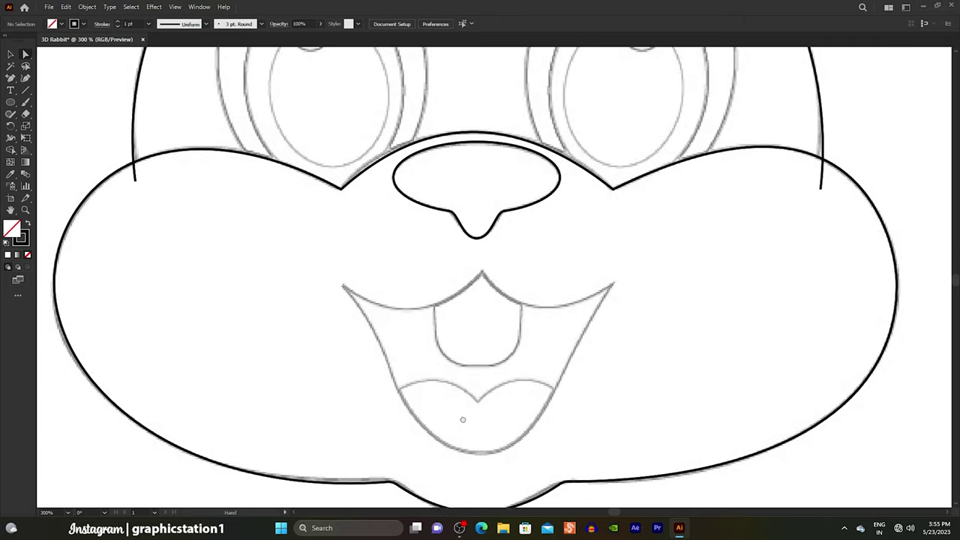
scroll(465, 390, down, 1)
alt+scroll(469, 363, up, 1)
alt+scroll(468, 338, up, 1)
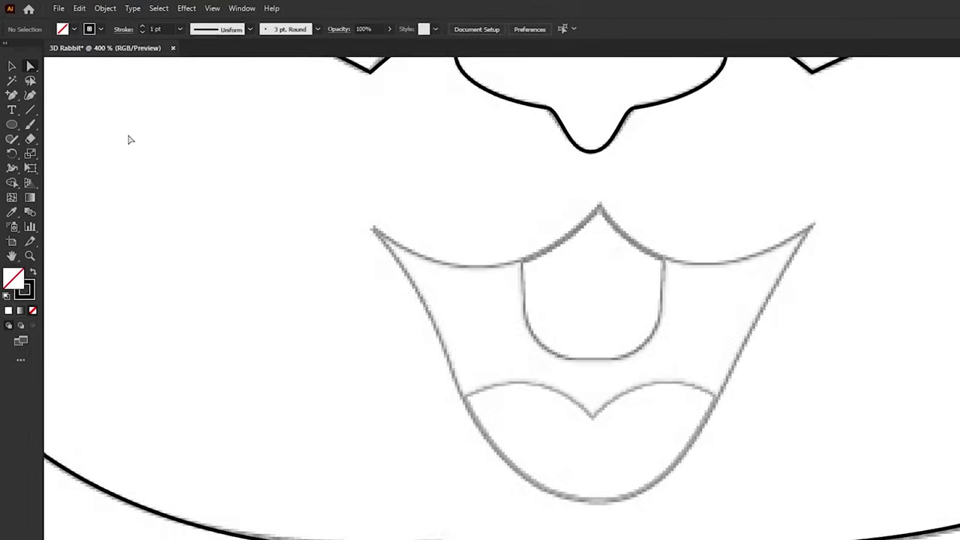
click(12, 78)
click(40, 79)
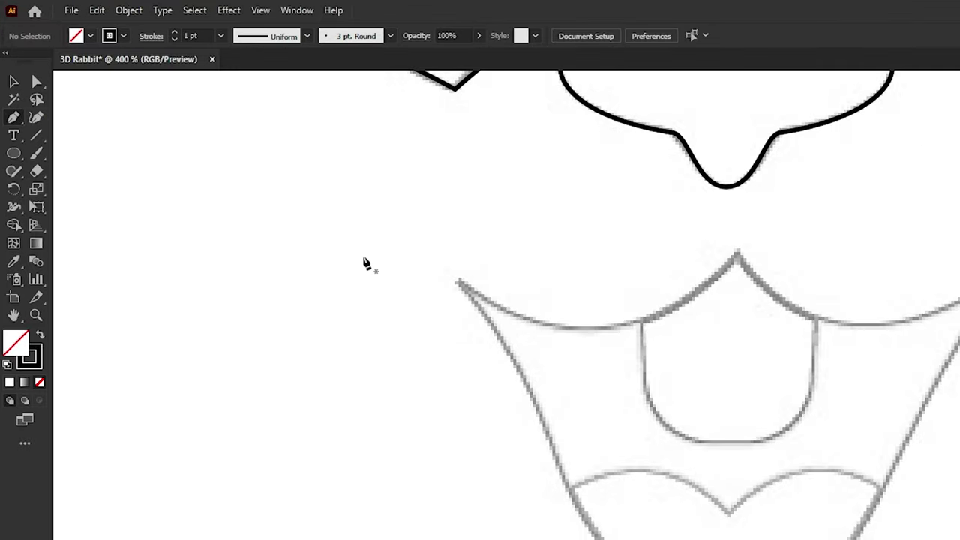
click(307, 185)
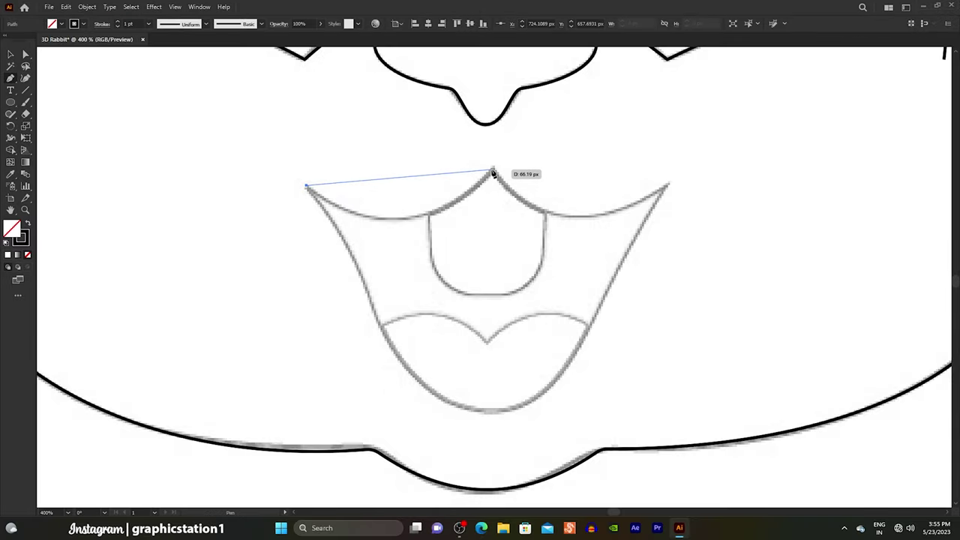
mouse_move(493, 170)
mouse_down()
mouse_move(570, 74)
mouse_move(556, 119)
mouse_up()
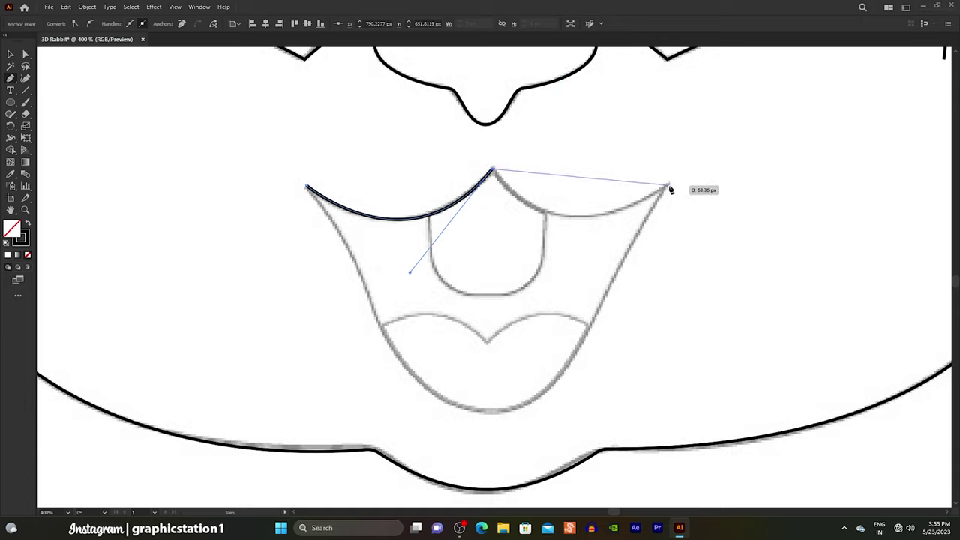
- Shape the mouth's upper edge and bottom curve, closing the outline at its start
drag(727, 138, 788, 107)
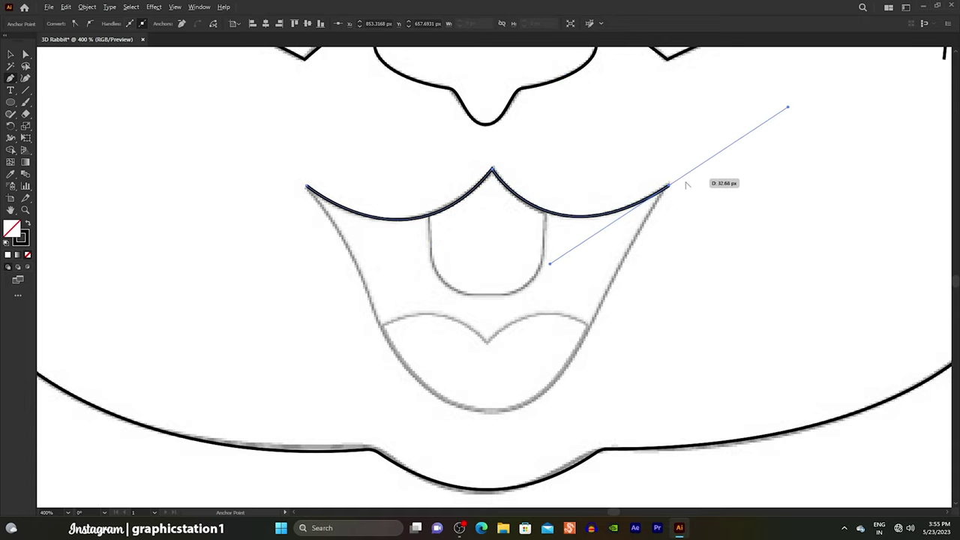
click(594, 317)
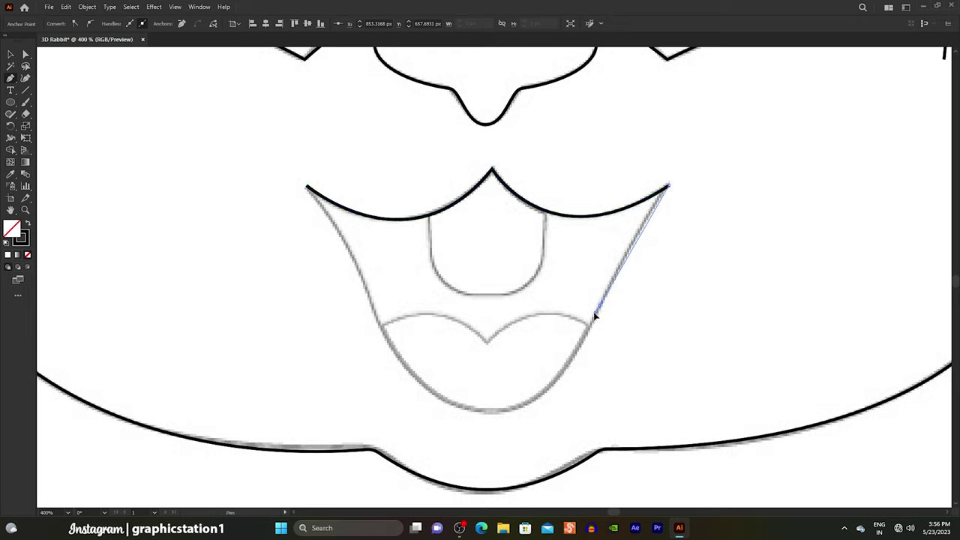
drag(471, 409, 396, 396)
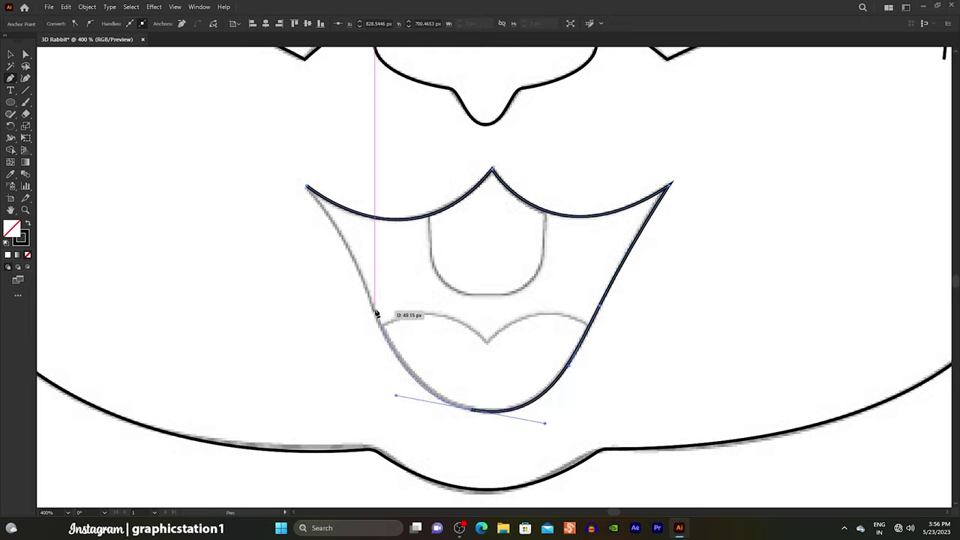
click(306, 186)
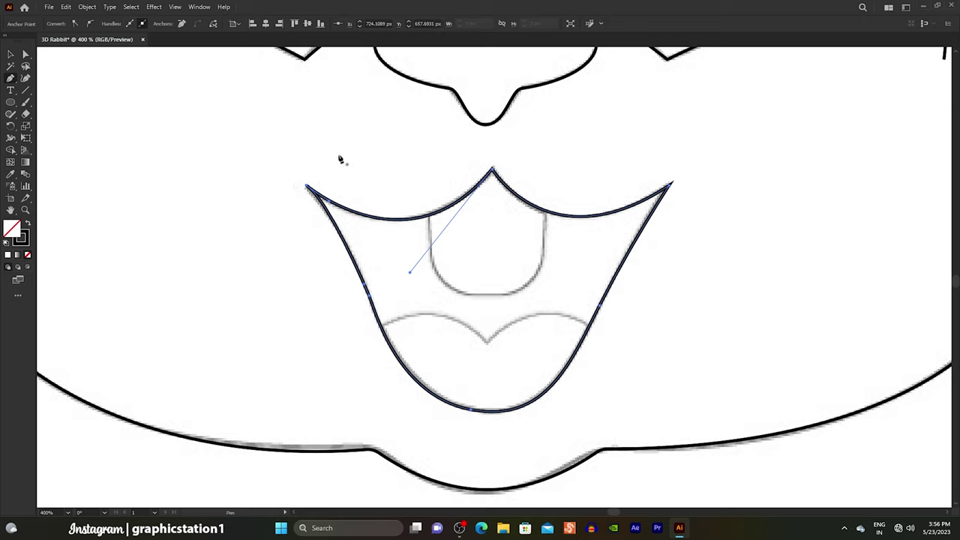
click(11, 55)
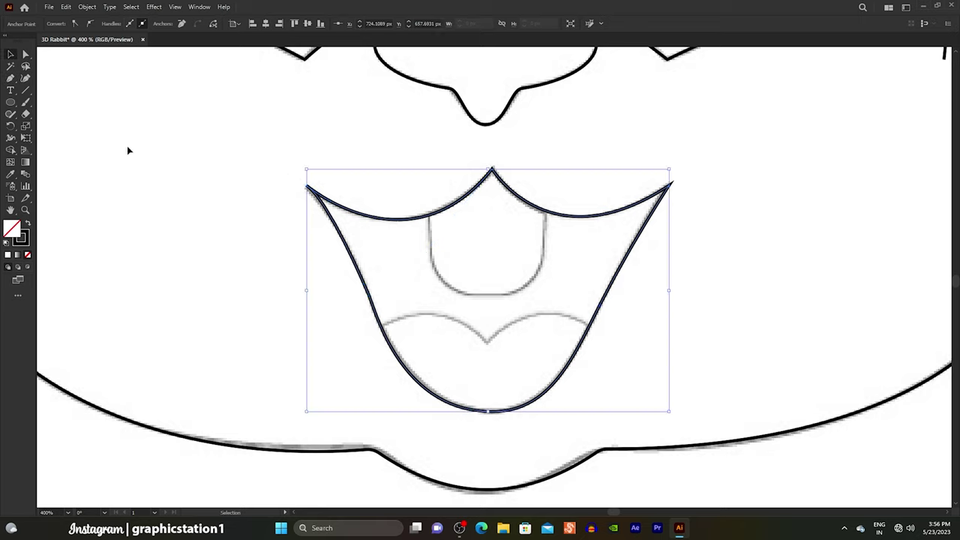
click(339, 314)
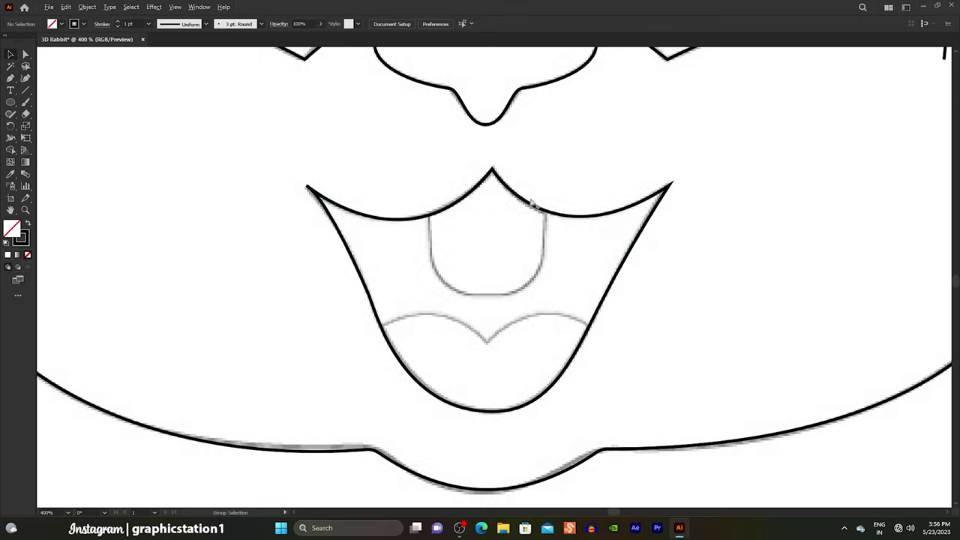
- Draw the wavy lower lip line dipping in the centre
scroll(486, 365, up, 1)
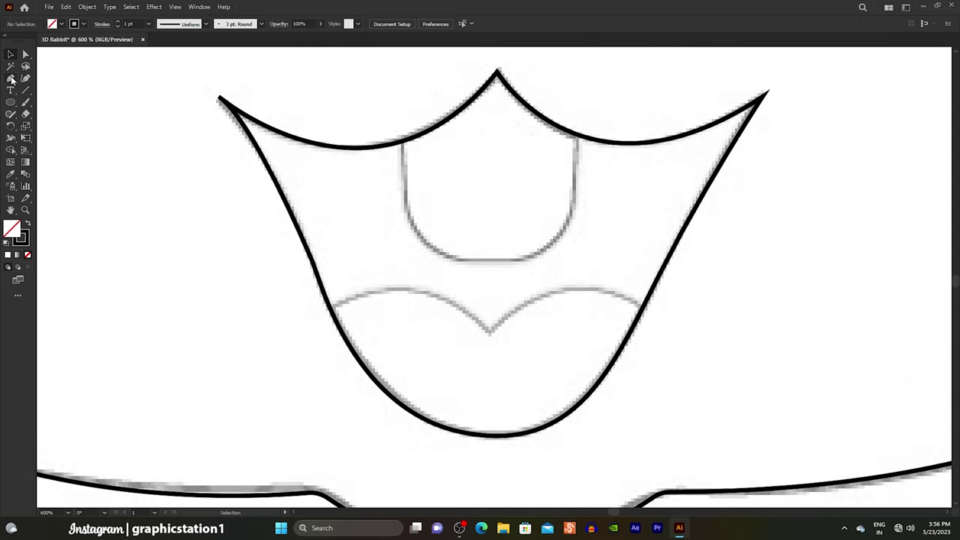
click(320, 309)
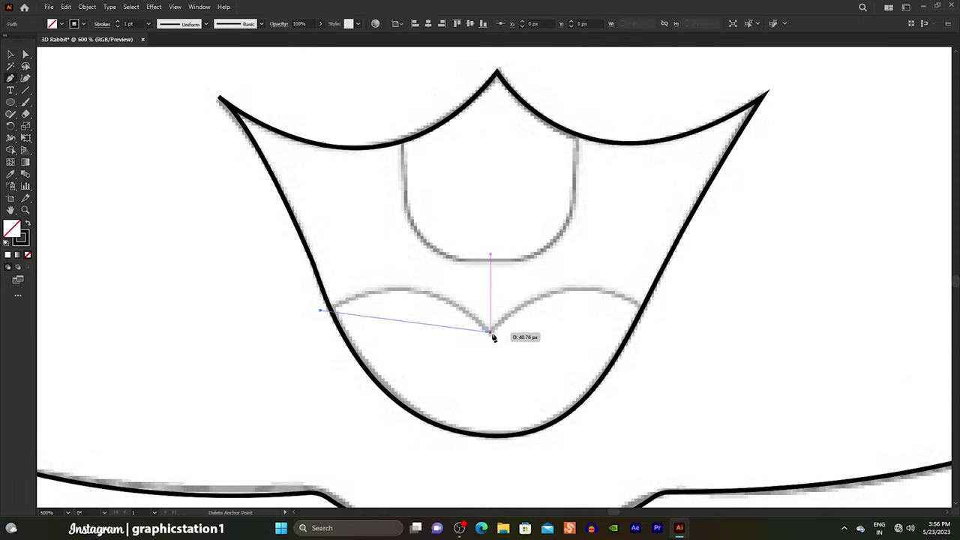
drag(489, 333, 567, 417)
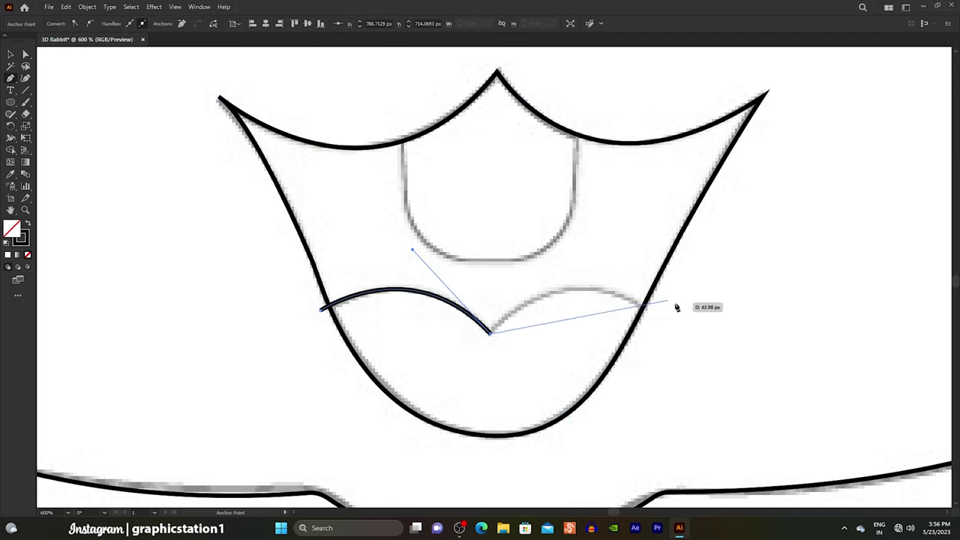
drag(651, 315, 721, 354)
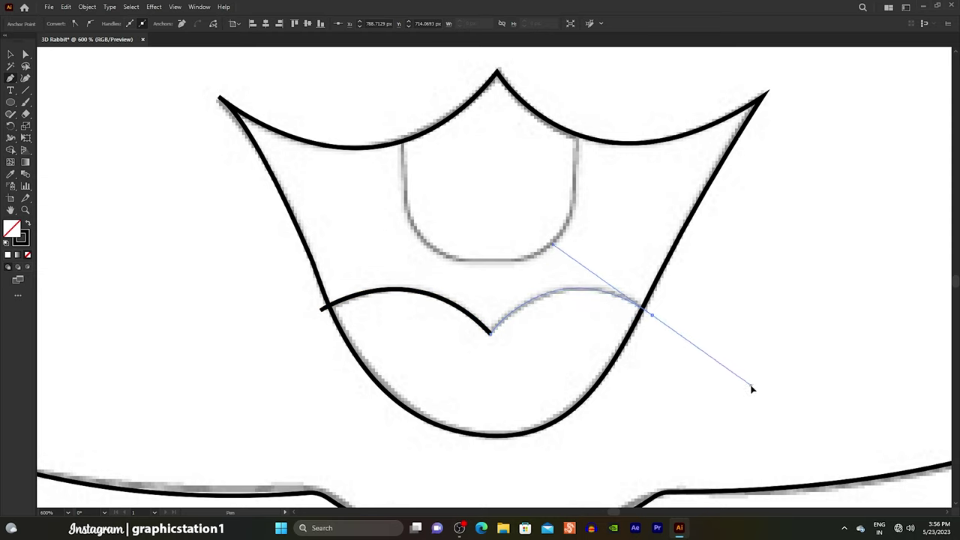
drag(765, 377, 750, 384)
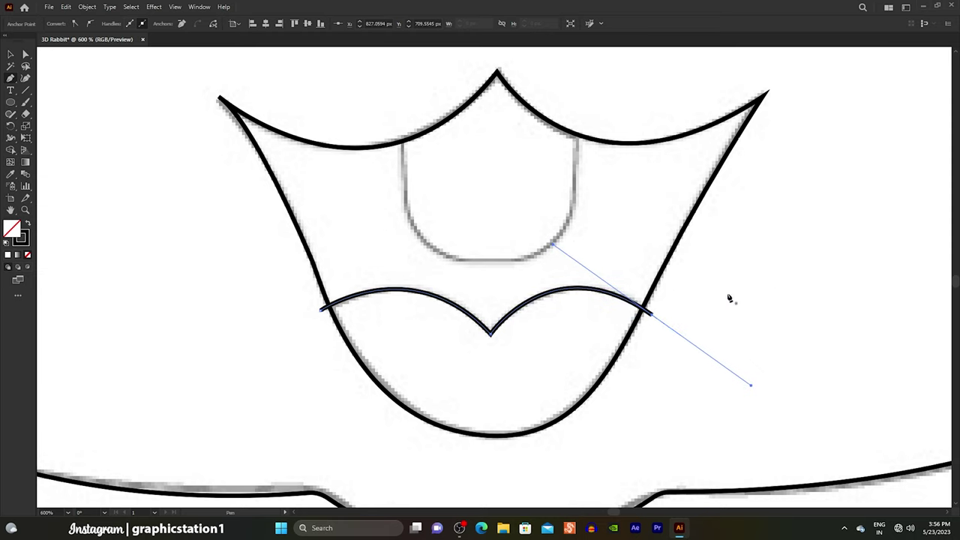
click(12, 55)
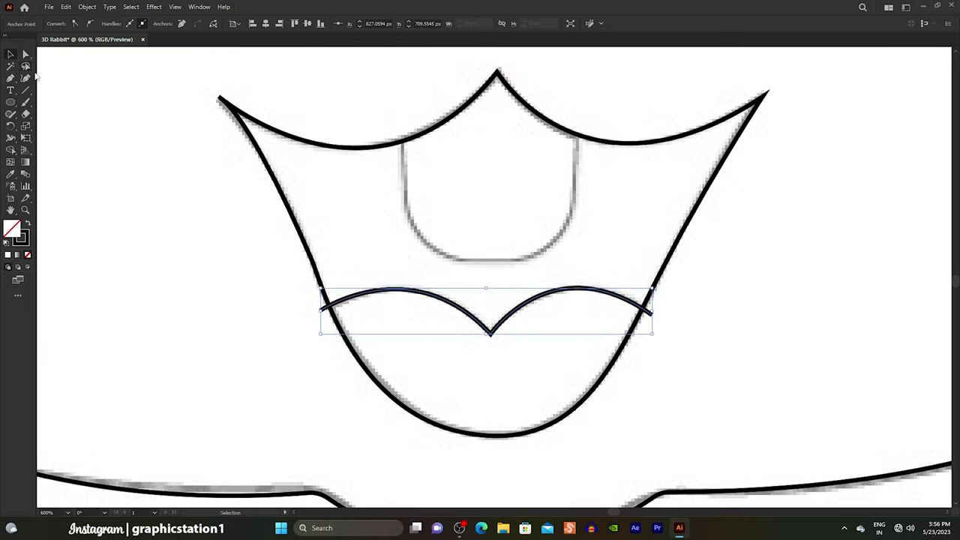
click(455, 226)
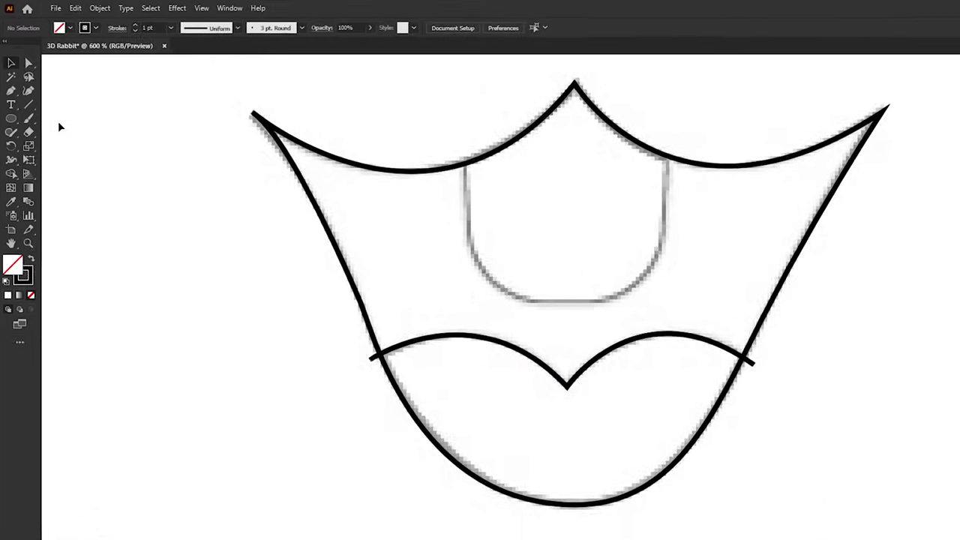
- Draw a rectangle over the front tooth and taper its bottom corners inward
click(10, 103)
click(83, 154)
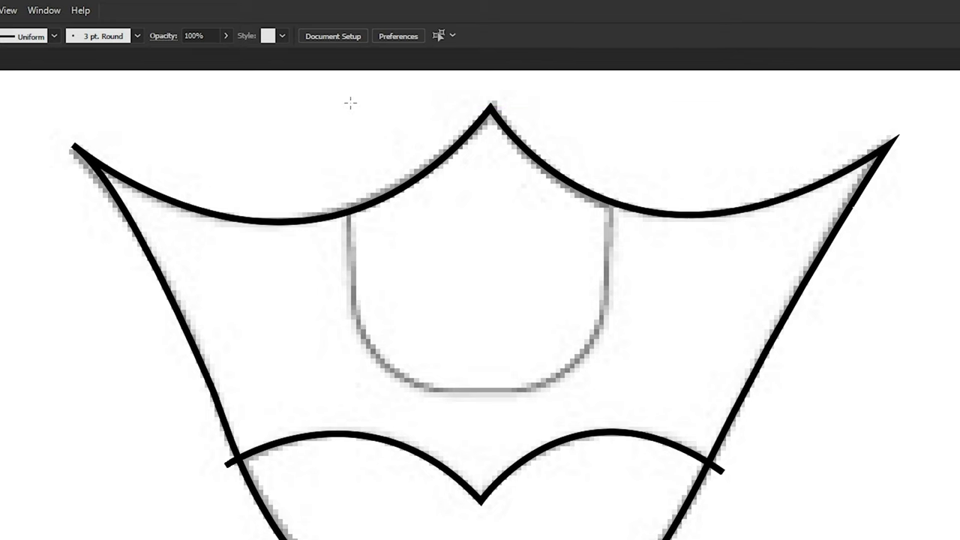
drag(350, 103, 612, 400)
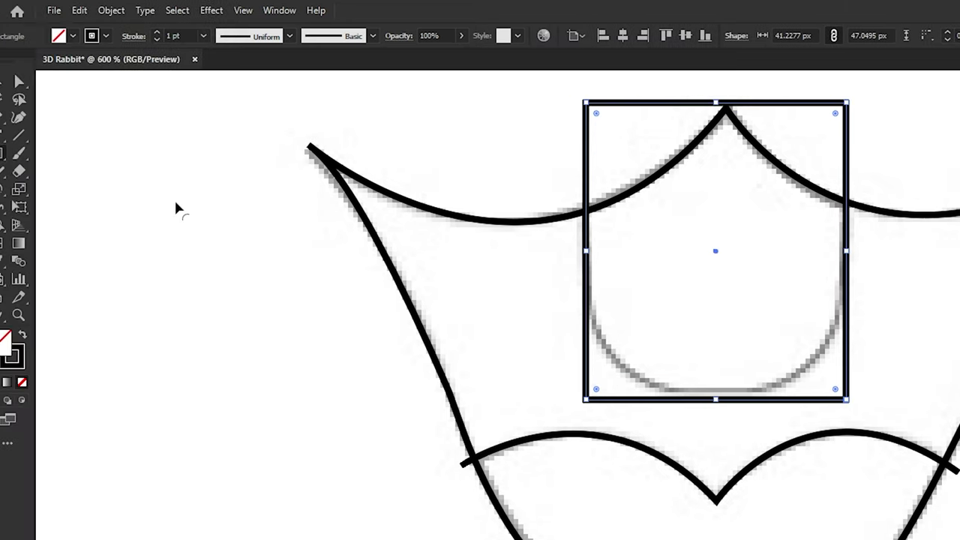
click(42, 209)
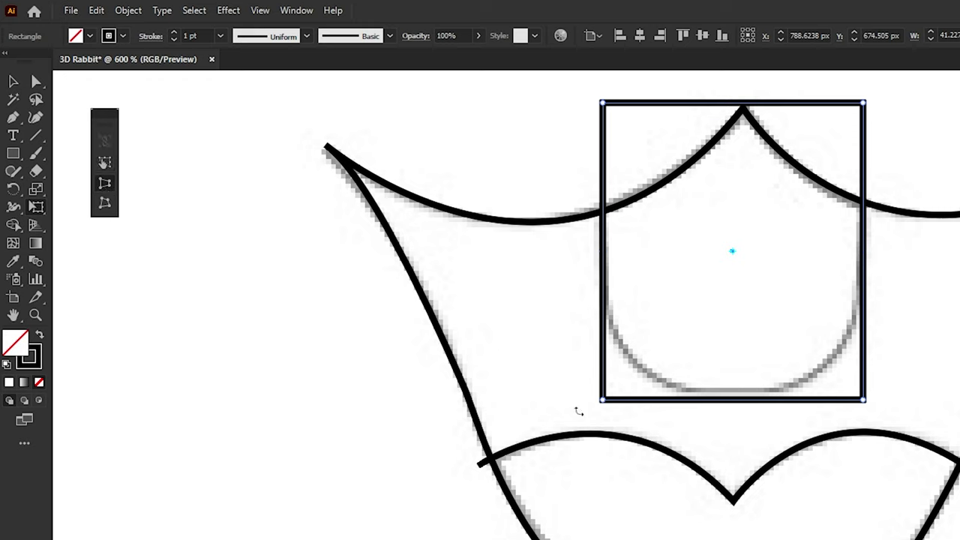
drag(606, 409, 615, 408)
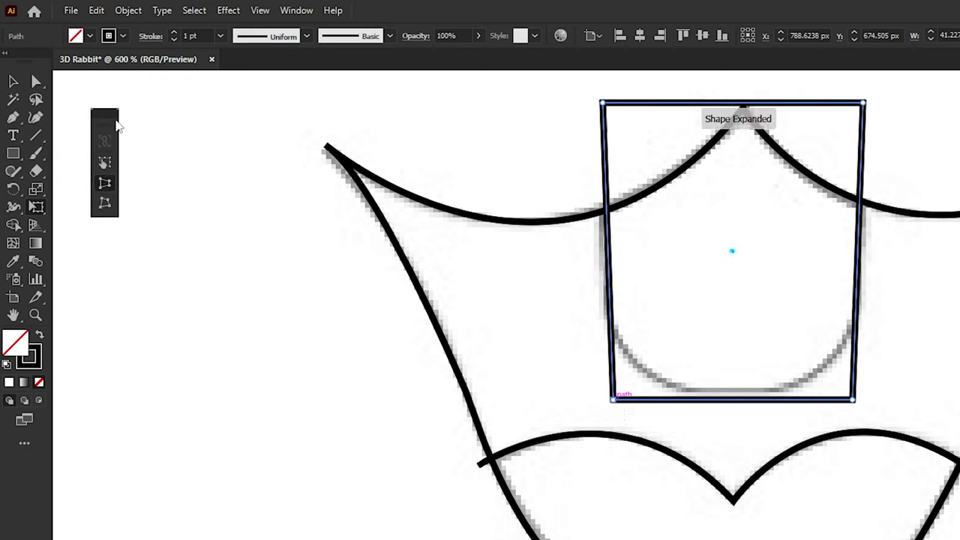
- Round the tooth's bottom corners to about 16.32 px
click(36, 82)
click(75, 81)
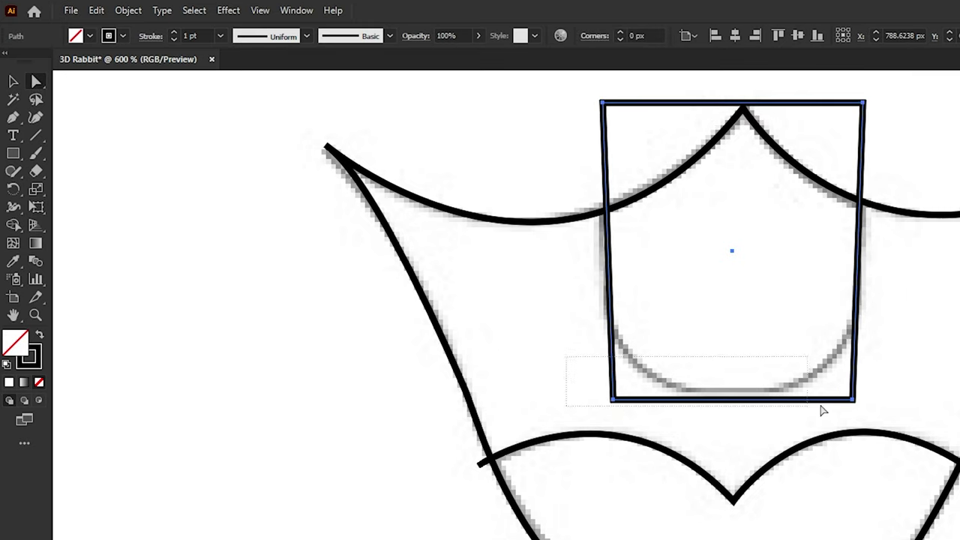
drag(822, 410, 773, 274)
key(ctrl+minus)
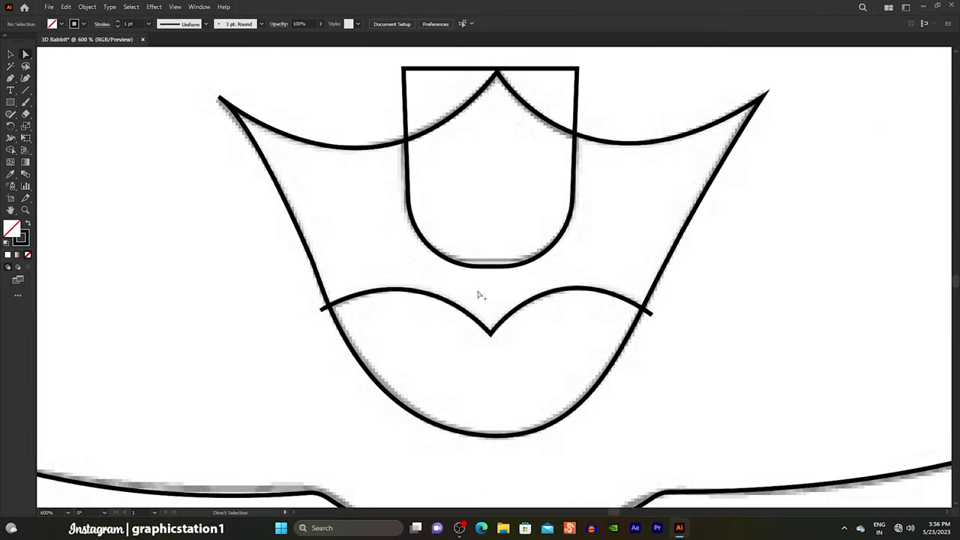
scroll(487, 295, down, 2)
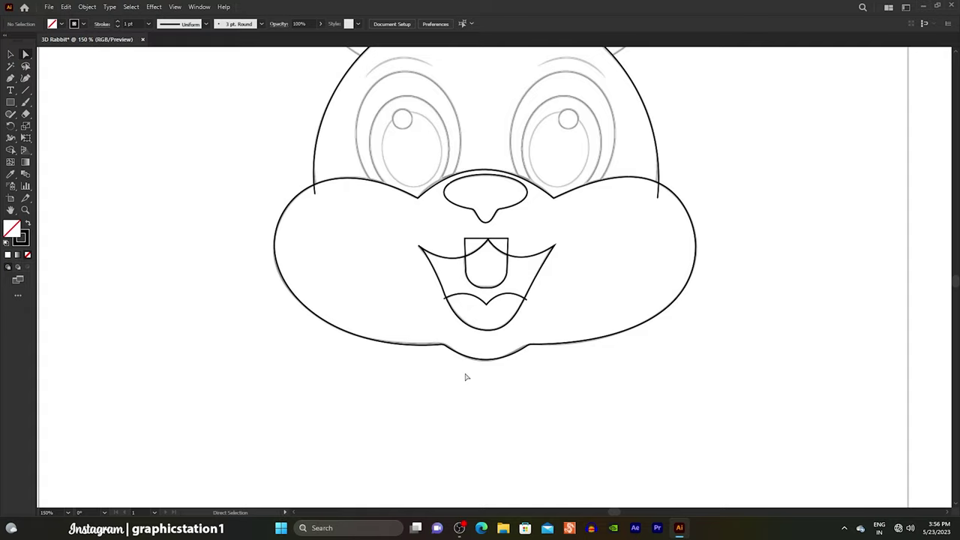
scroll(480, 105, up, 1)
scroll(488, 173, up, 2)
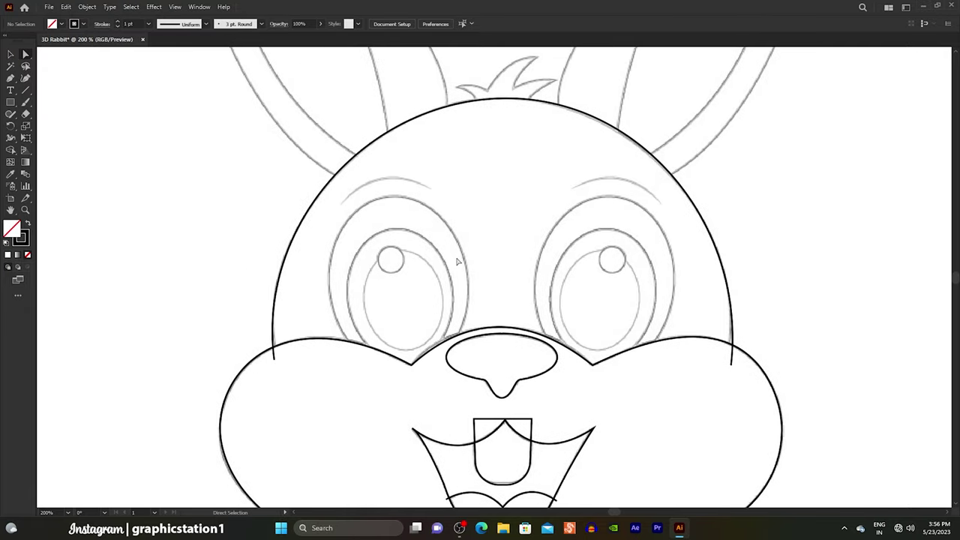
scroll(398, 293, up, 2)
scroll(341, 326, up, 2)
scroll(377, 249, down, 2)
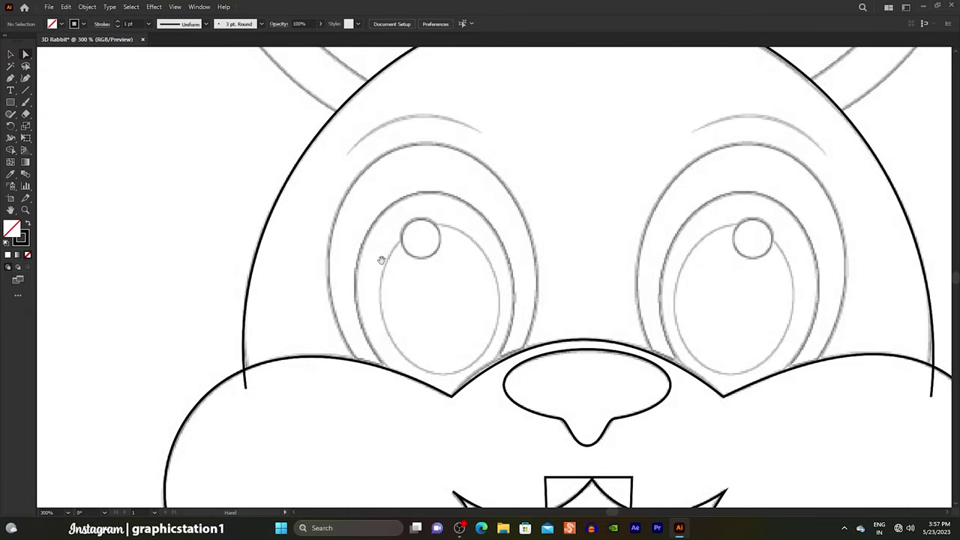
click(11, 129)
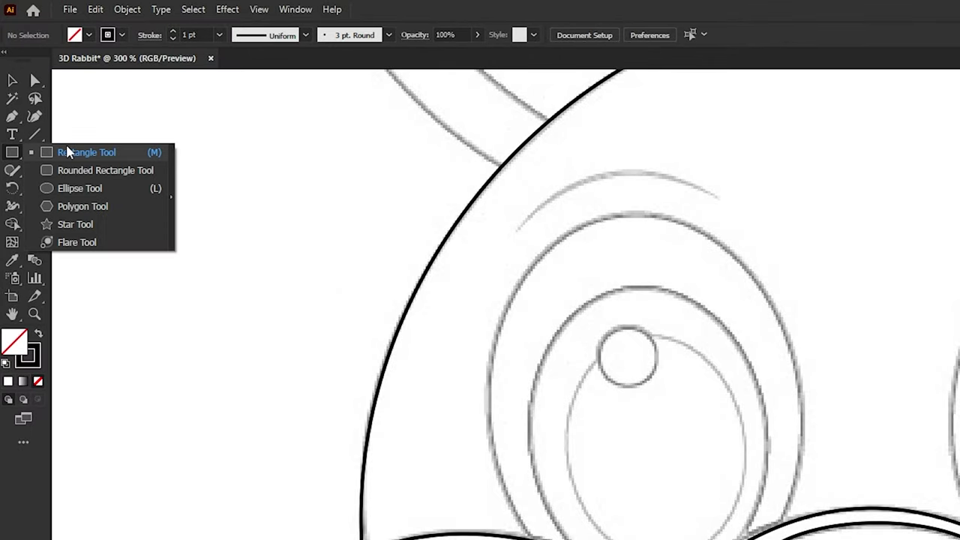
- Draw an ellipse over the left eye's outer ring and adjust it to fit
click(80, 188)
drag(292, 96, 621, 497)
drag(634, 155, 619, 139)
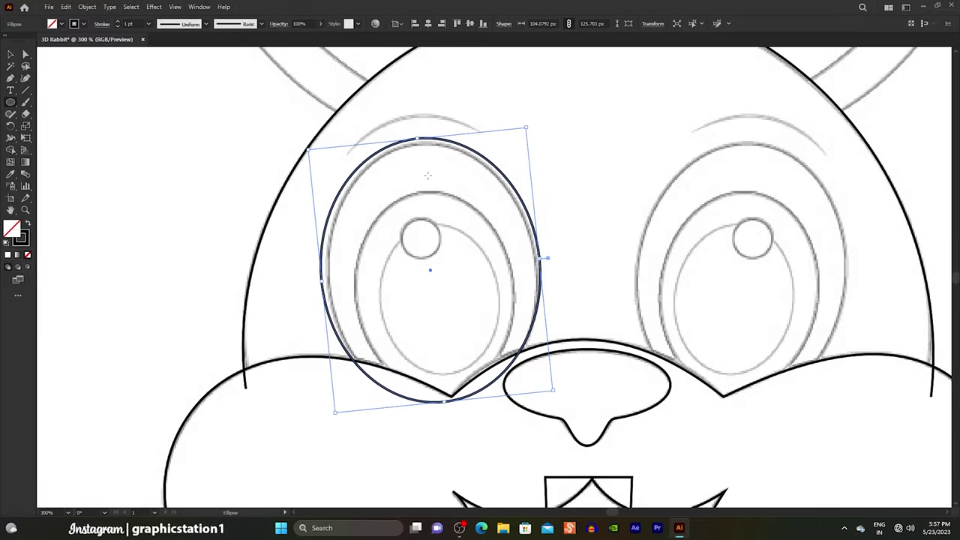
scroll(428, 175, up, 2)
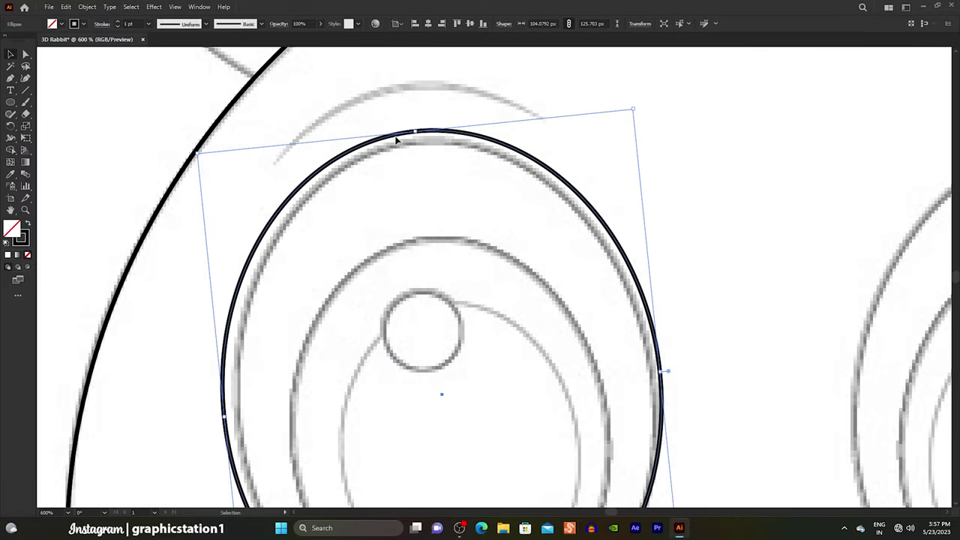
drag(398, 140, 394, 145)
drag(663, 371, 657, 380)
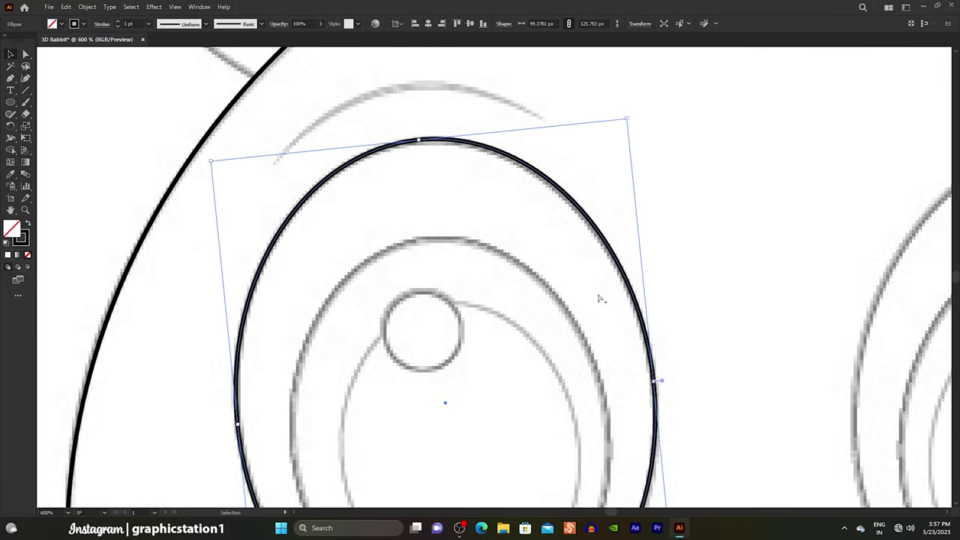
scroll(514, 316, down, 1)
- Paste a copy in place and resize it to the middle eye ring, about 75.6 x 95.6 px
click(66, 7)
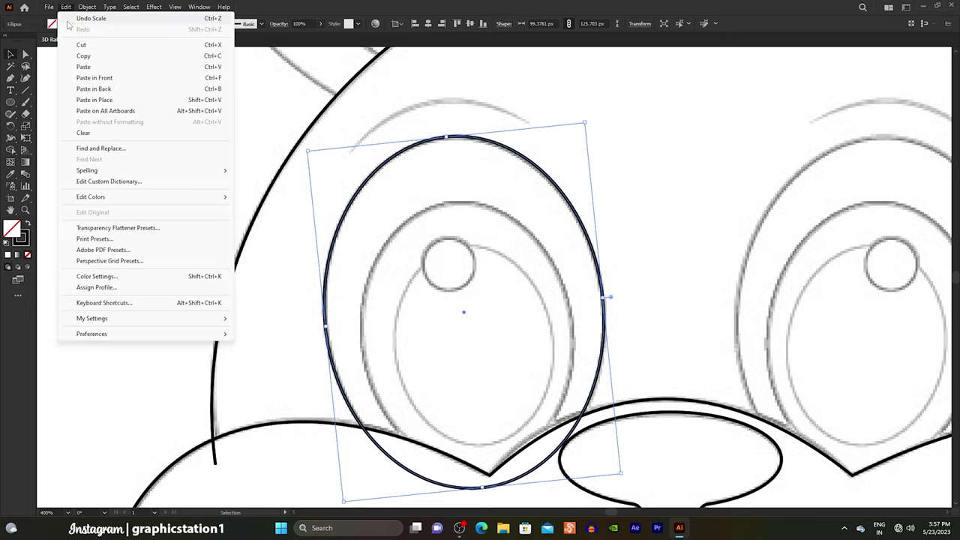
click(78, 100)
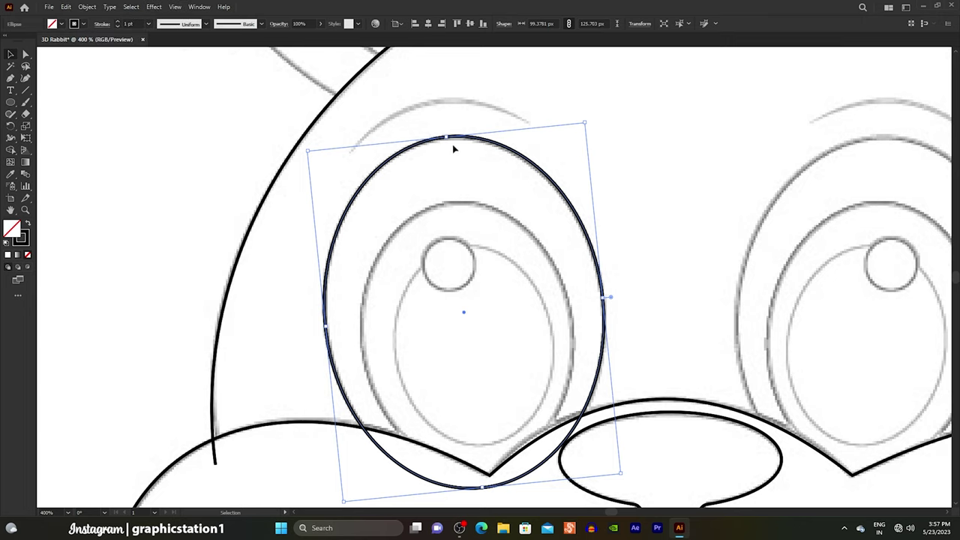
drag(445, 145, 447, 205)
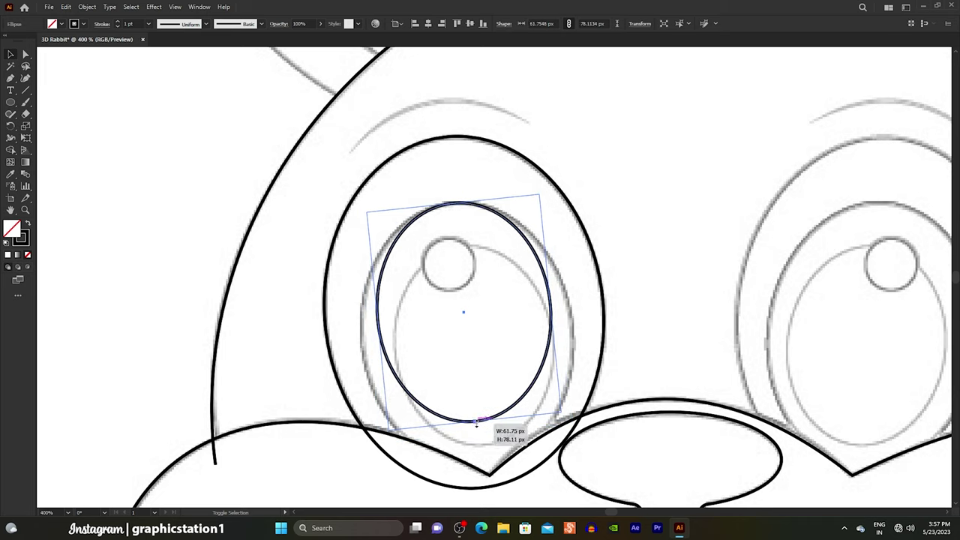
drag(475, 423, 486, 473)
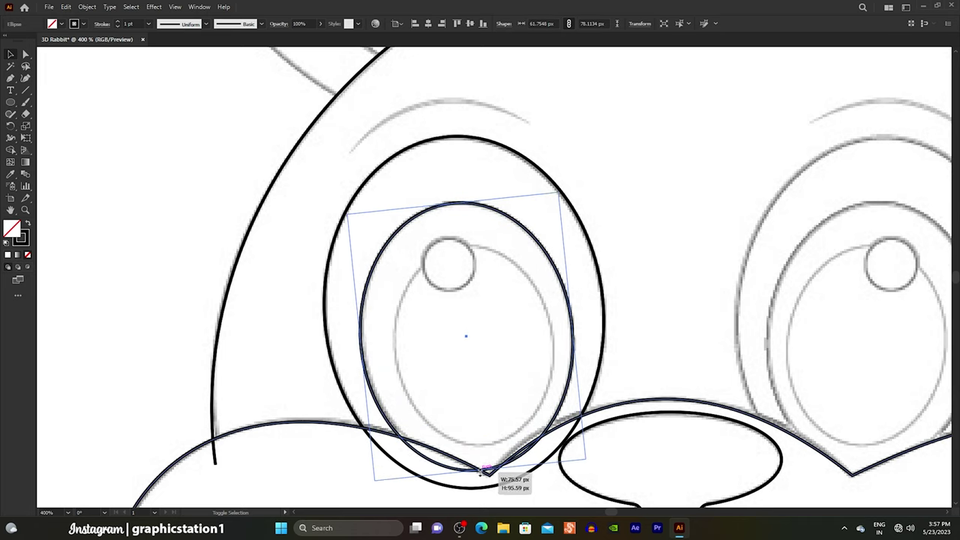
click(291, 375)
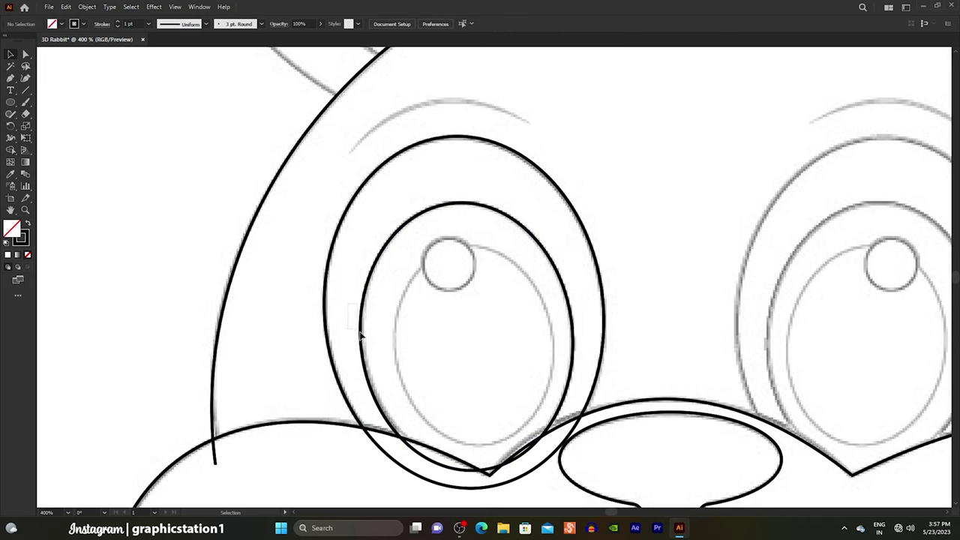
- Copy and paste the eye ring in place, then resize the copy to the inner eye oval
click(361, 337)
click(66, 6)
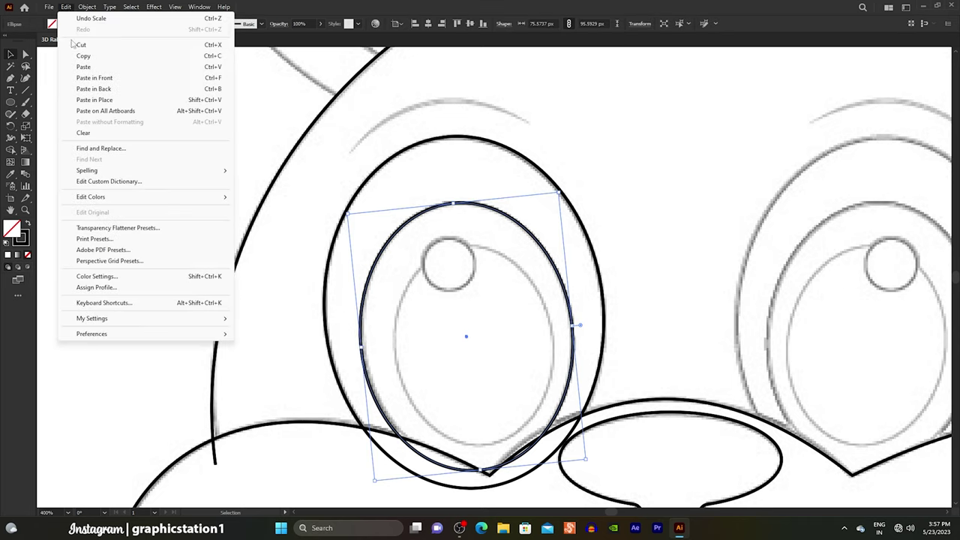
click(75, 57)
click(66, 7)
click(75, 100)
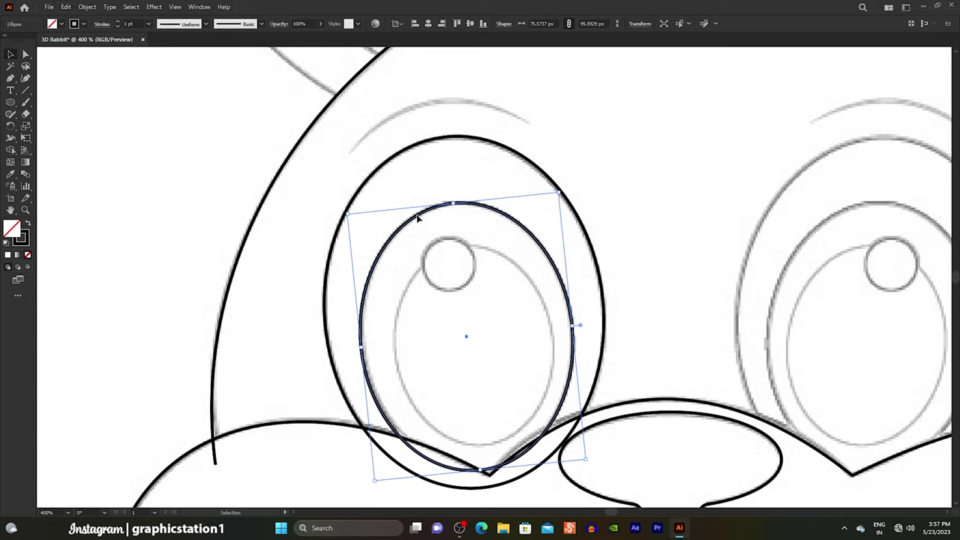
drag(453, 204, 455, 249)
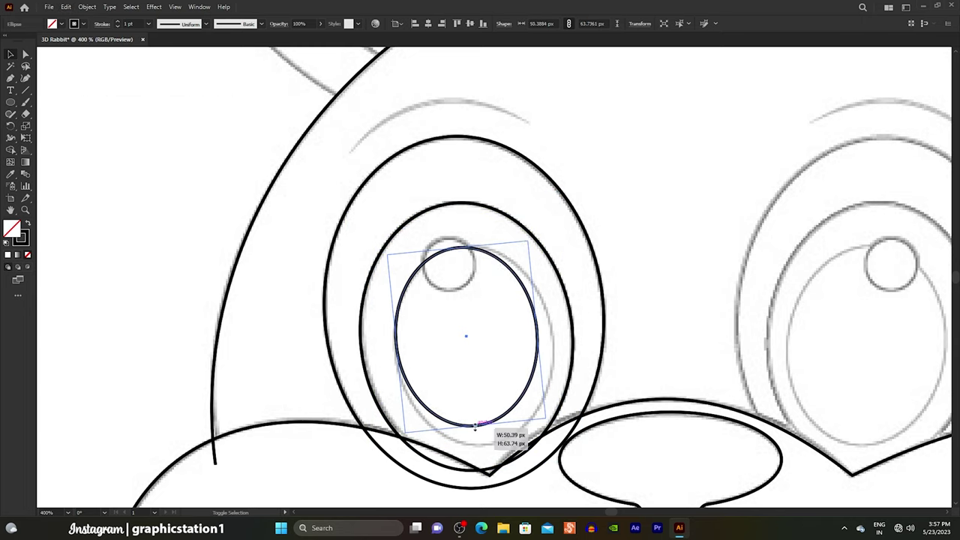
drag(474, 426, 478, 444)
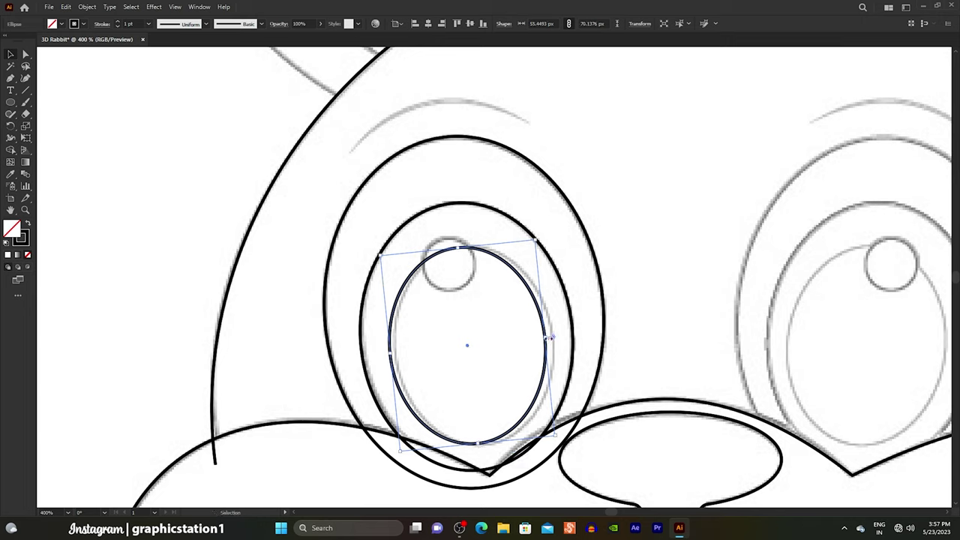
drag(550, 339, 554, 337)
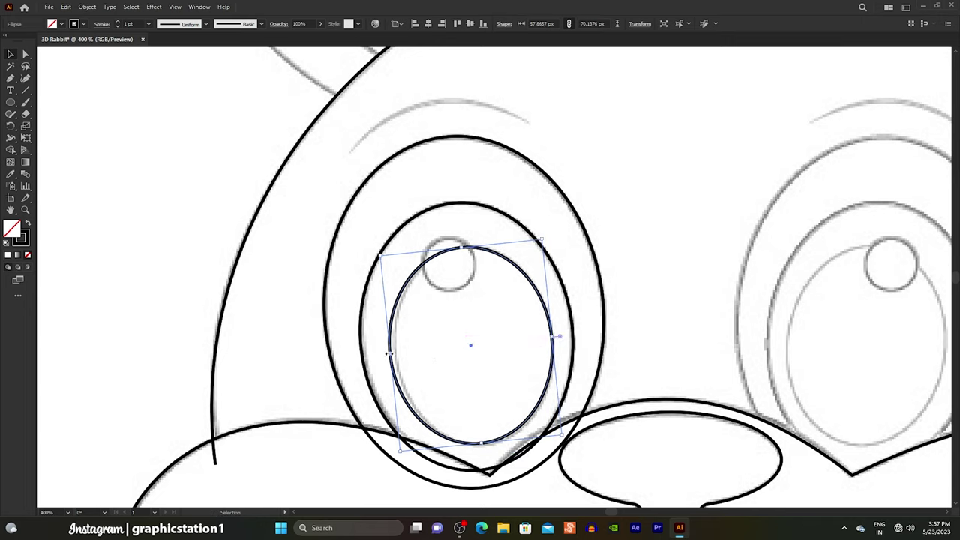
drag(390, 353, 395, 358)
click(381, 345)
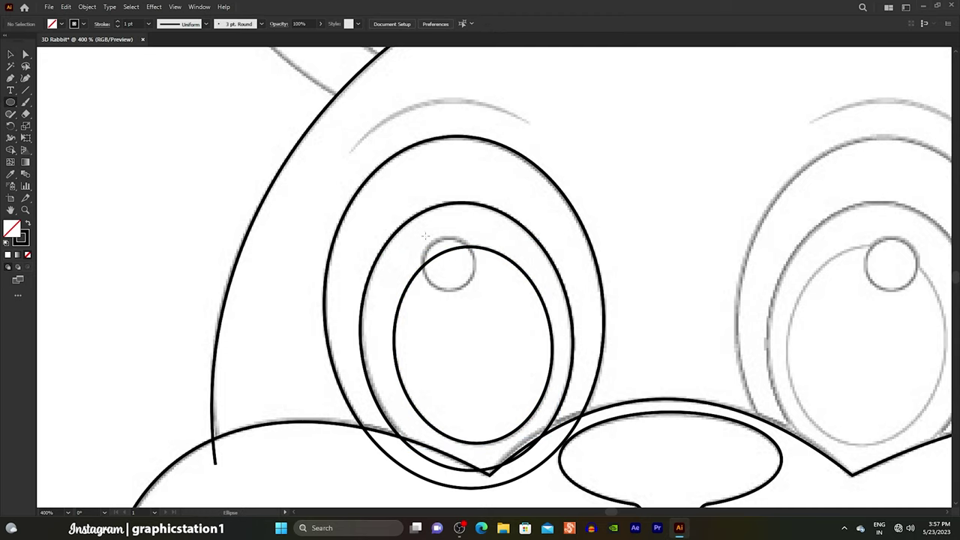
- Draw a small circle, about 19.96 px wide, over the eye highlight
drag(425, 236, 478, 289)
key(ctrl+plus)
key(ctrl+plus)
key(ctrl+plus)
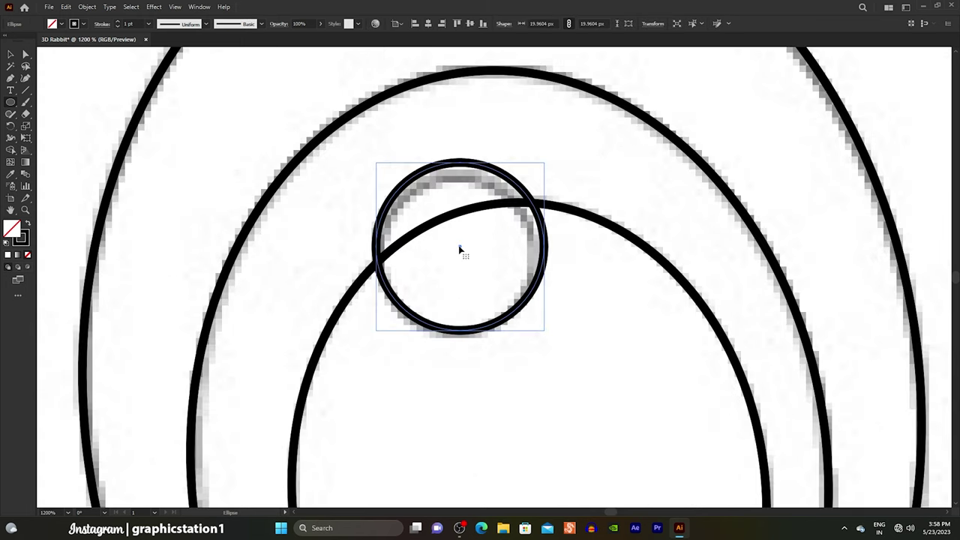
click(13, 56)
click(114, 104)
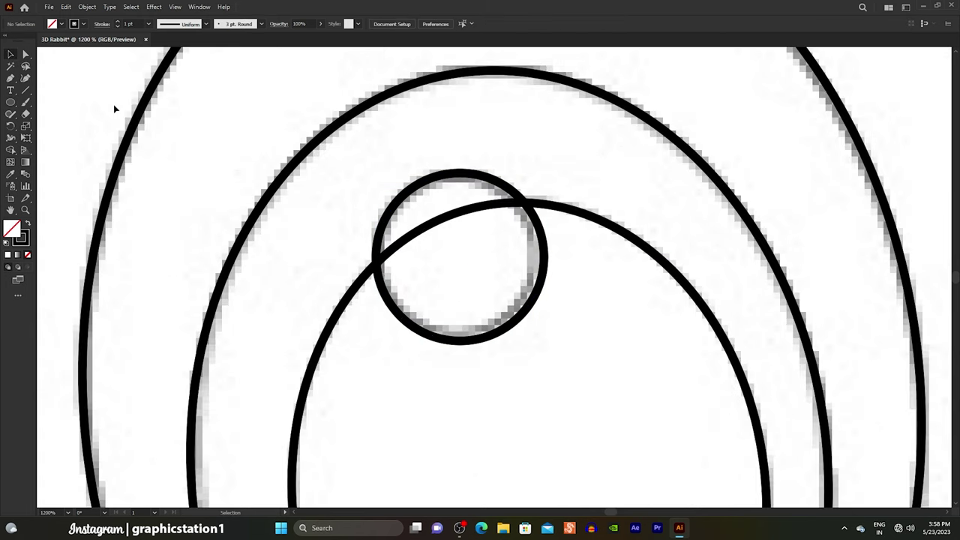
key(ctrl+minus)
key(ctrl+minus)
key(ctrl+minus)
scroll(462, 78, up, 2)
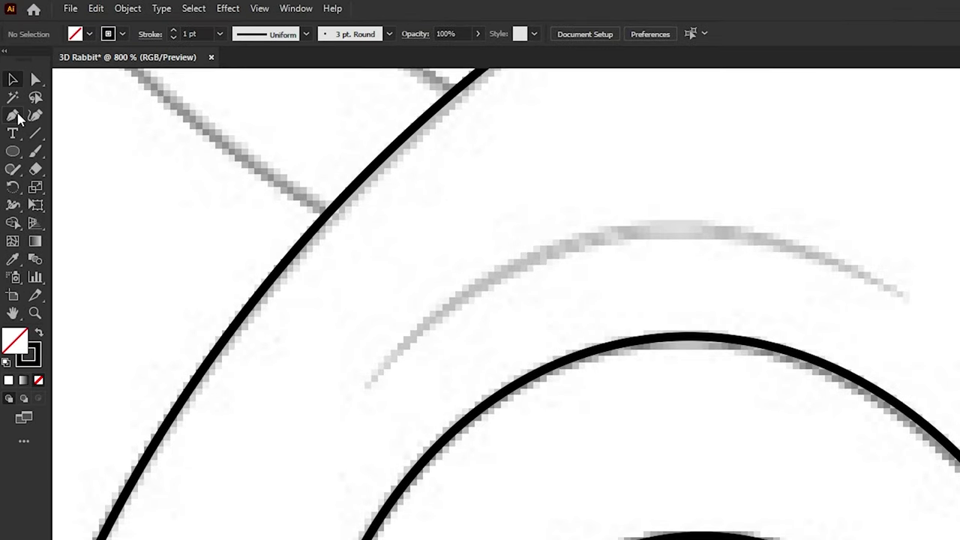
- Draw a curved eyebrow arc above the left eye with the Pen tool
click(18, 114)
click(71, 115)
click(365, 389)
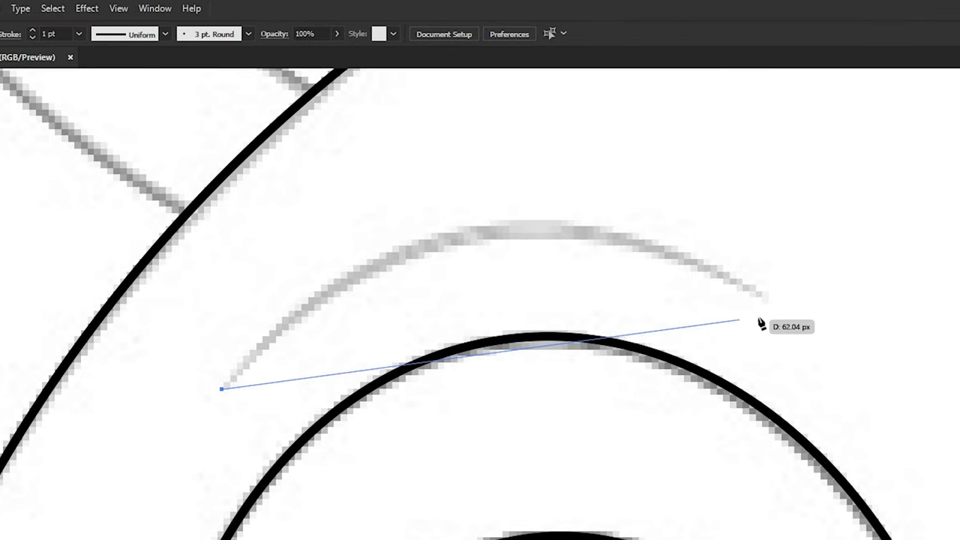
drag(904, 298, 959, 420)
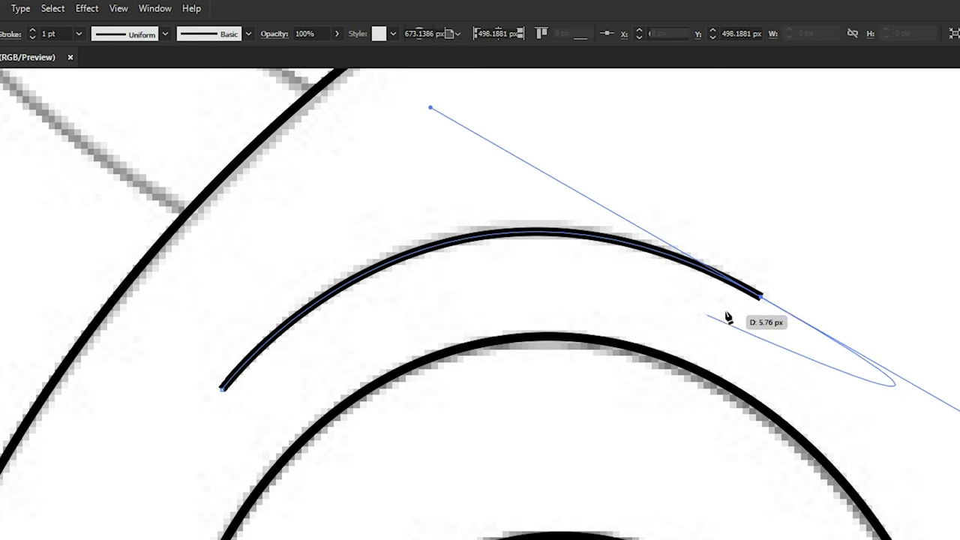
click(13, 79)
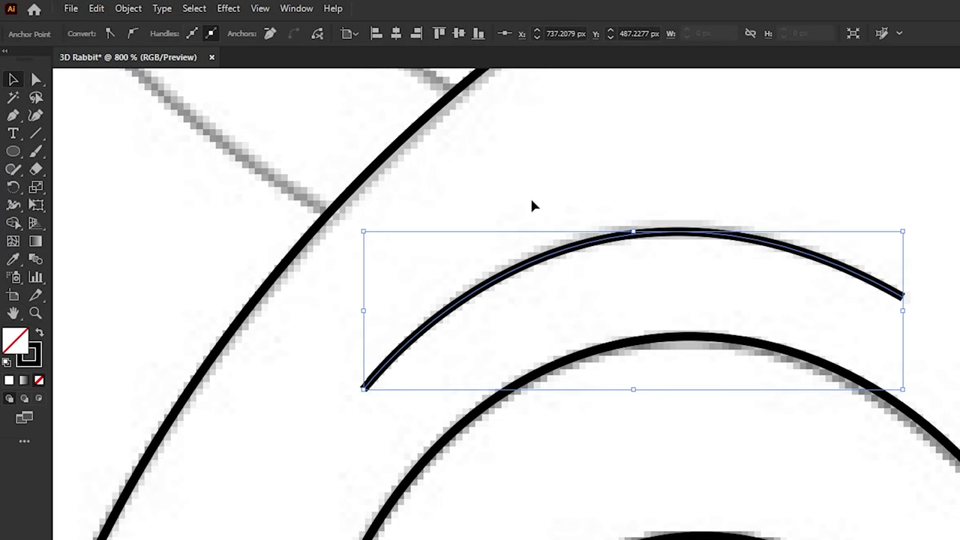
click(621, 242)
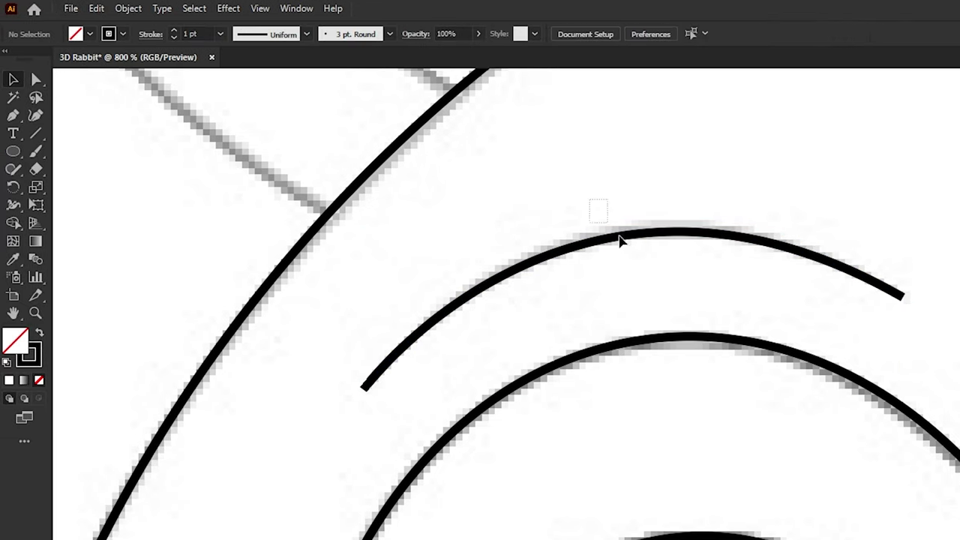
- Give the eyebrow a 5 pt stroke with a tapered width profile and expand its appearance
click(174, 34)
click(174, 34)
click(174, 33)
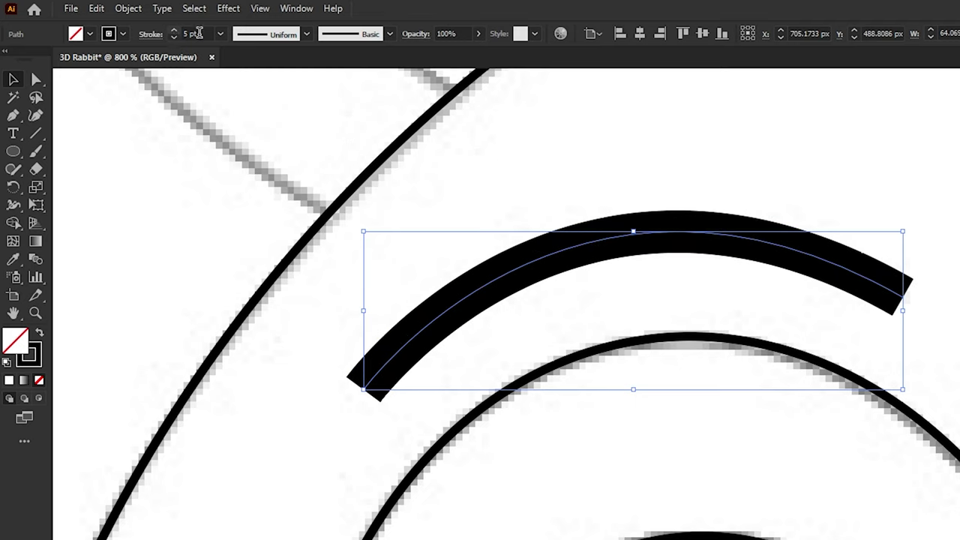
click(255, 34)
click(255, 81)
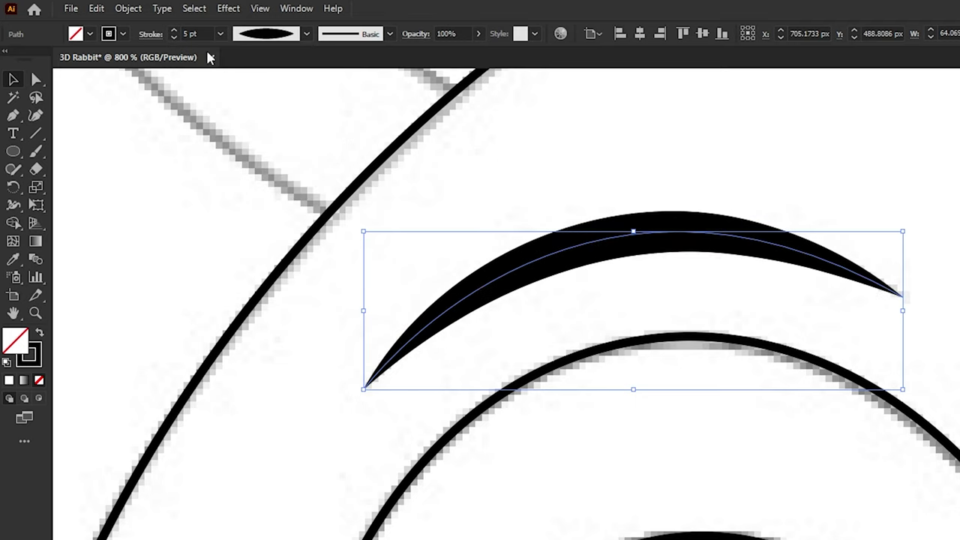
click(128, 8)
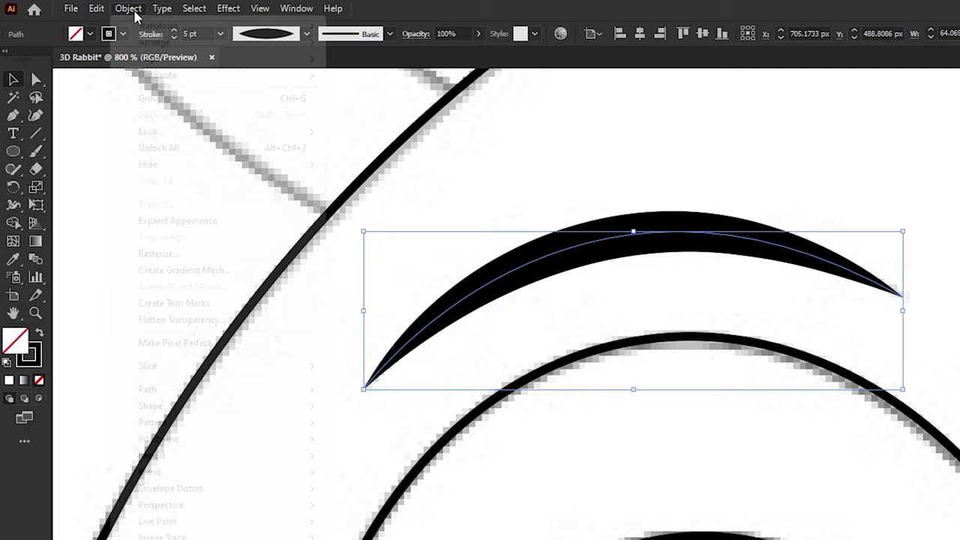
click(154, 222)
click(322, 347)
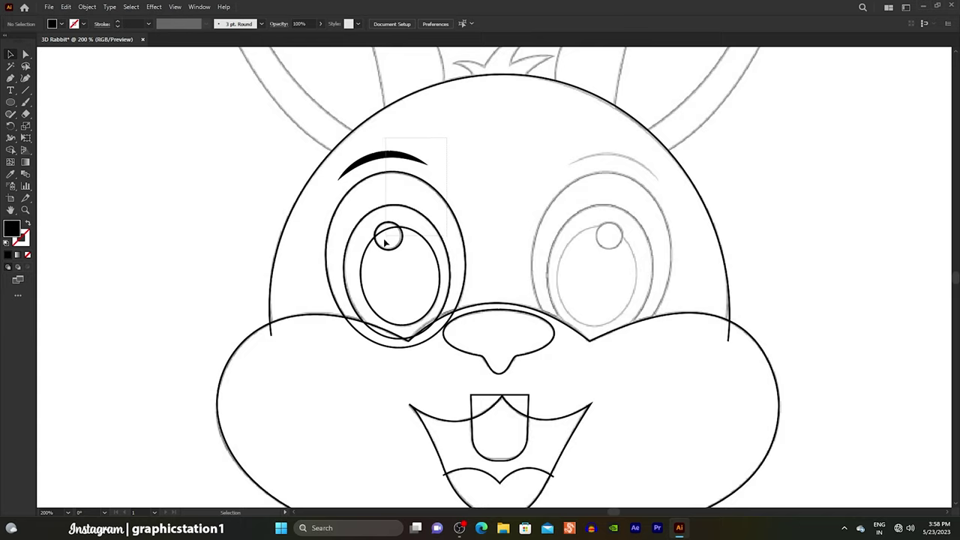
- Reflect a vertical copy of the left eye and eyebrow and nudge it over the right eye
drag(385, 242, 386, 246)
right_click(393, 190)
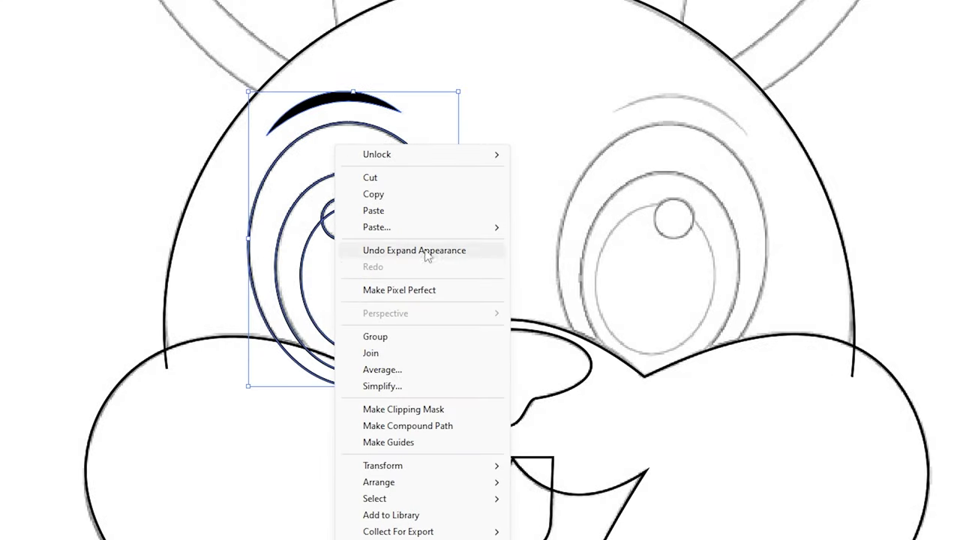
mouse_move(382, 401)
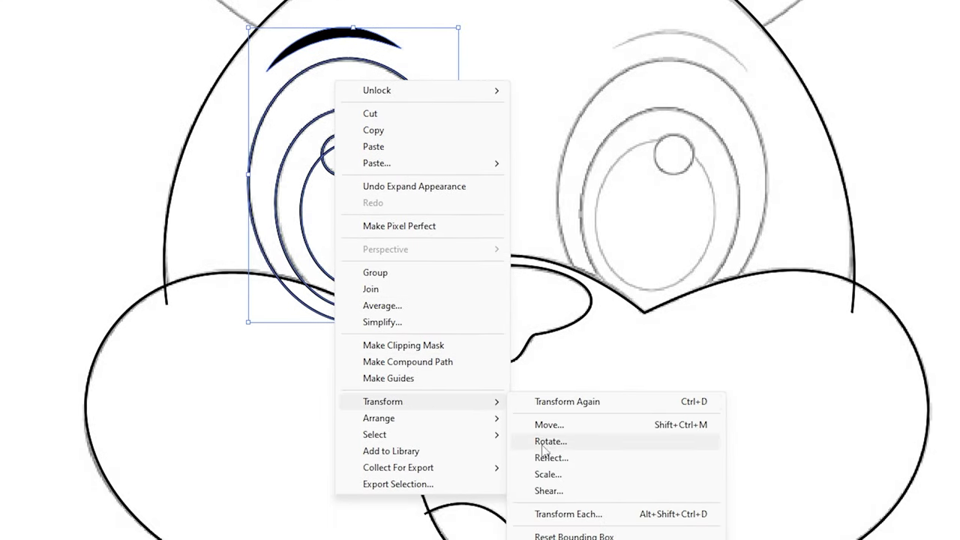
click(555, 458)
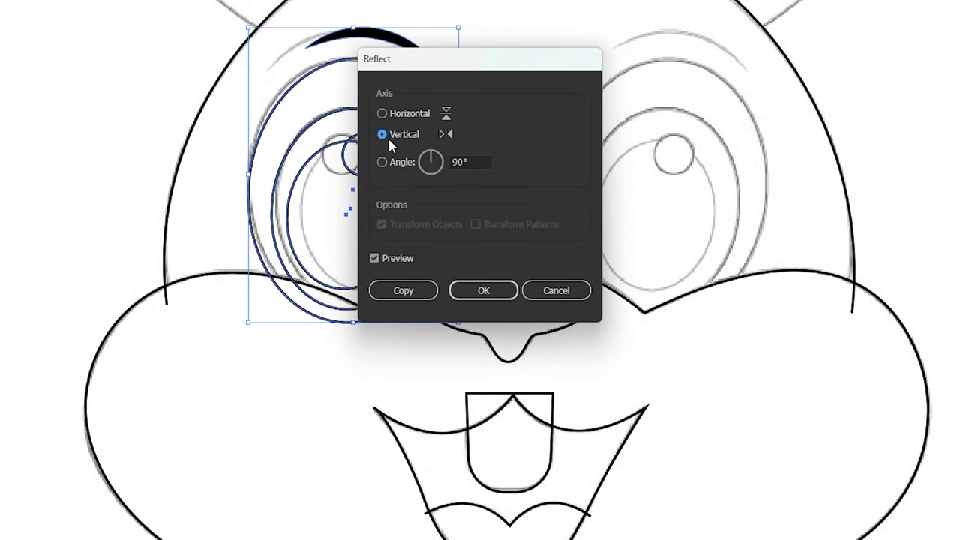
click(422, 289)
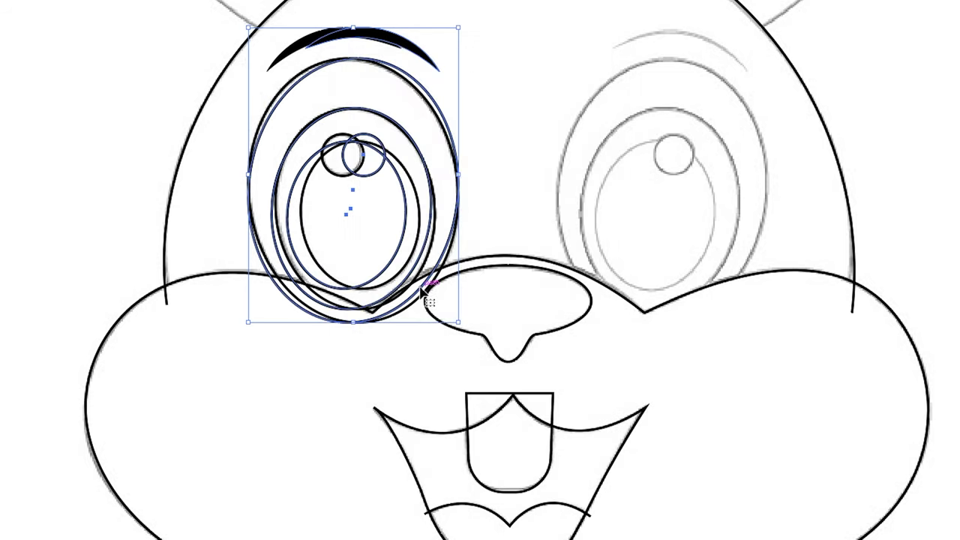
key(Right)
key(Right)
key(Right)
key(Right)
key(Right)
key(Right)
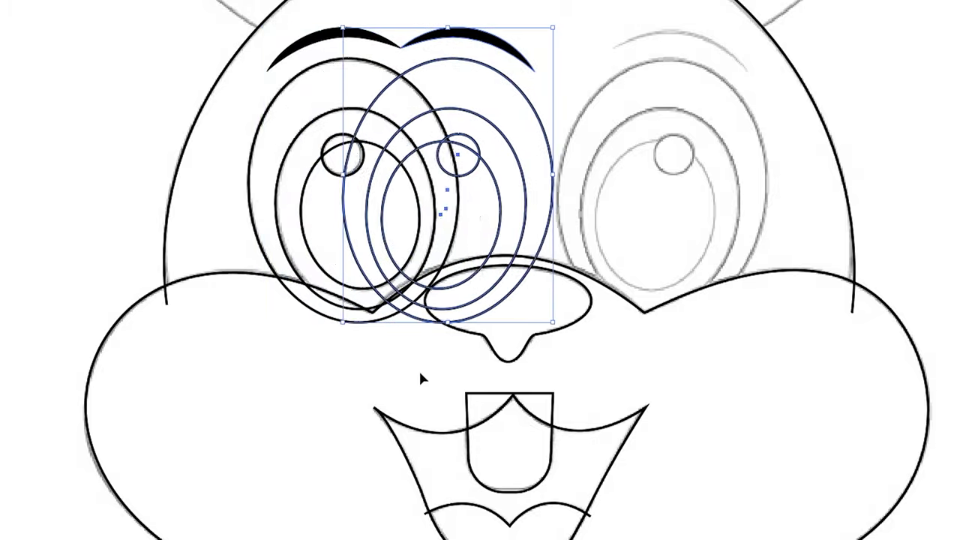
key(Right)
key(Right)
key(Right)
key(Right)
key(Right)
key(Right)
key(Right)
key(Right)
key(Right)
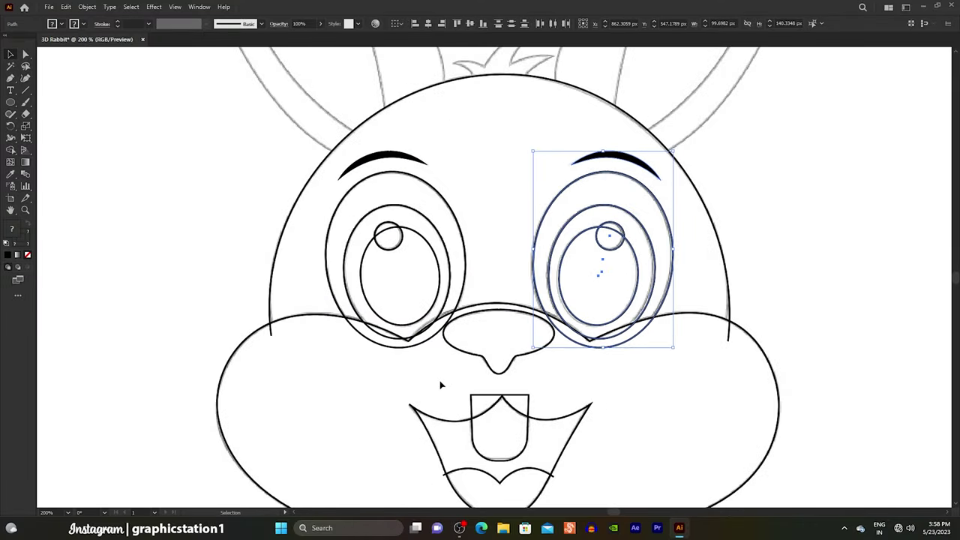
key(Left)
key(Left)
key(Left)
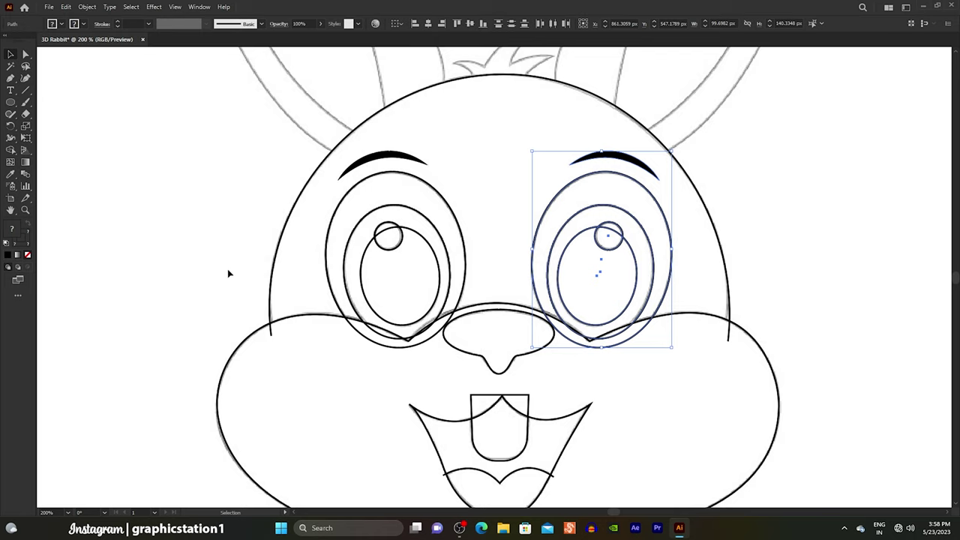
click(229, 273)
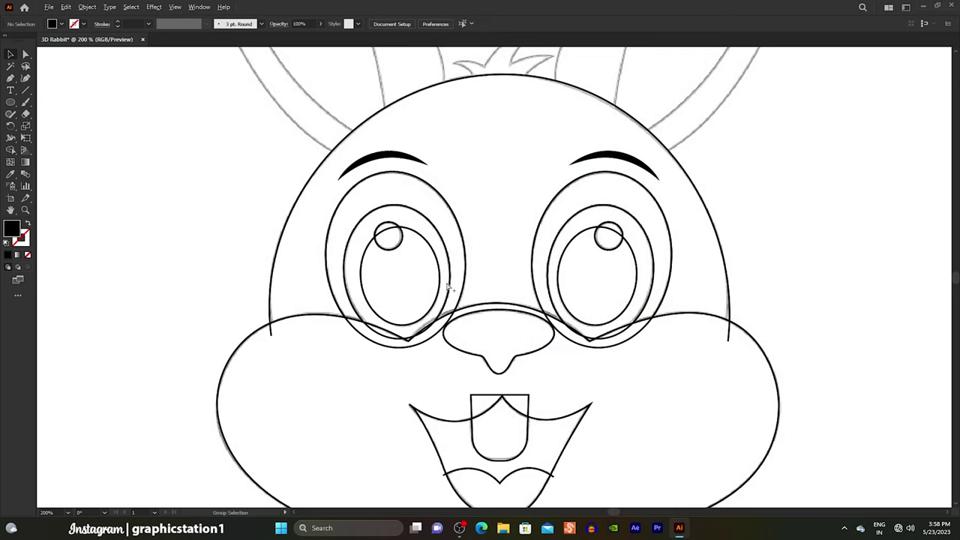
- With the right ear in view, set the Pen tool to no fill and black stroke
scroll(691, 185, up, 2)
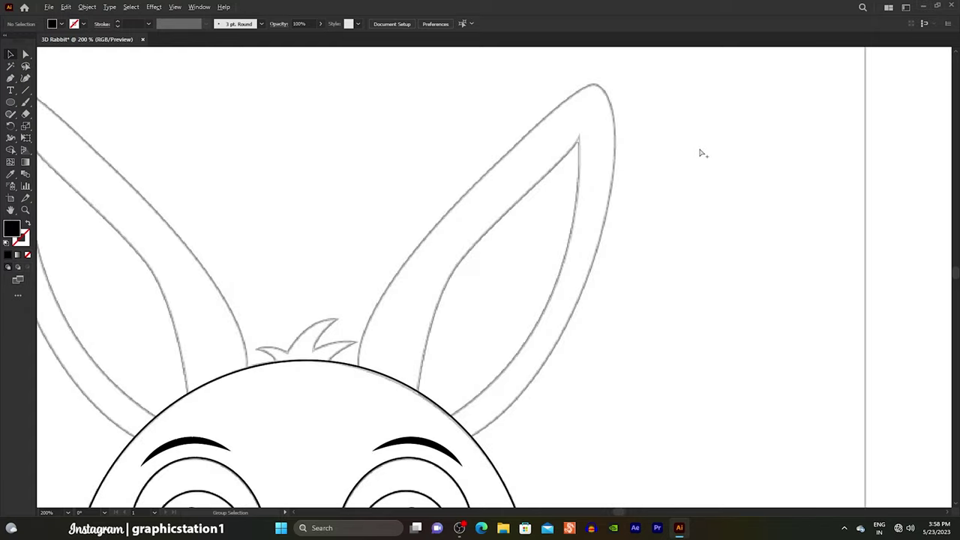
drag(591, 158, 535, 211)
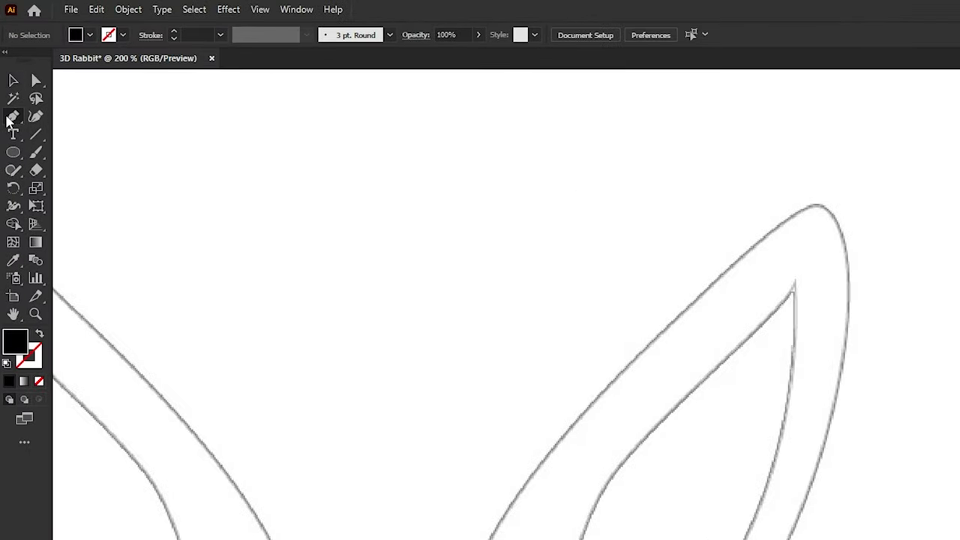
click(11, 119)
click(89, 35)
click(10, 63)
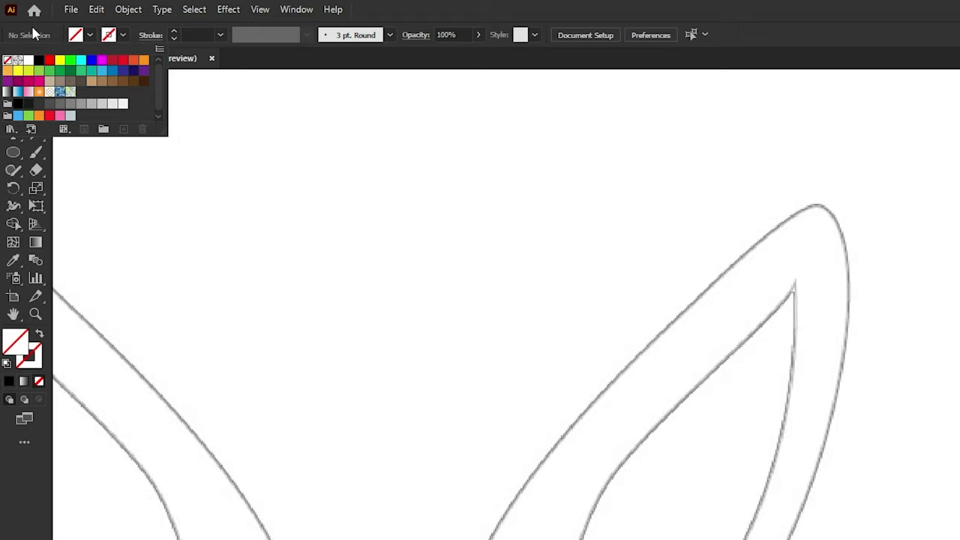
click(122, 35)
click(39, 60)
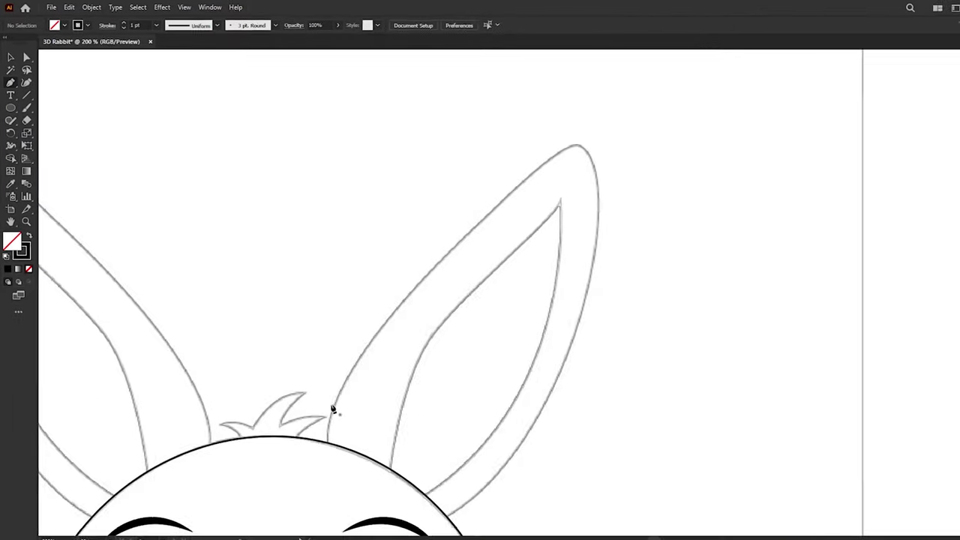
- Trace the right ear's outer outline from the head over the ear tip and back
click(312, 421)
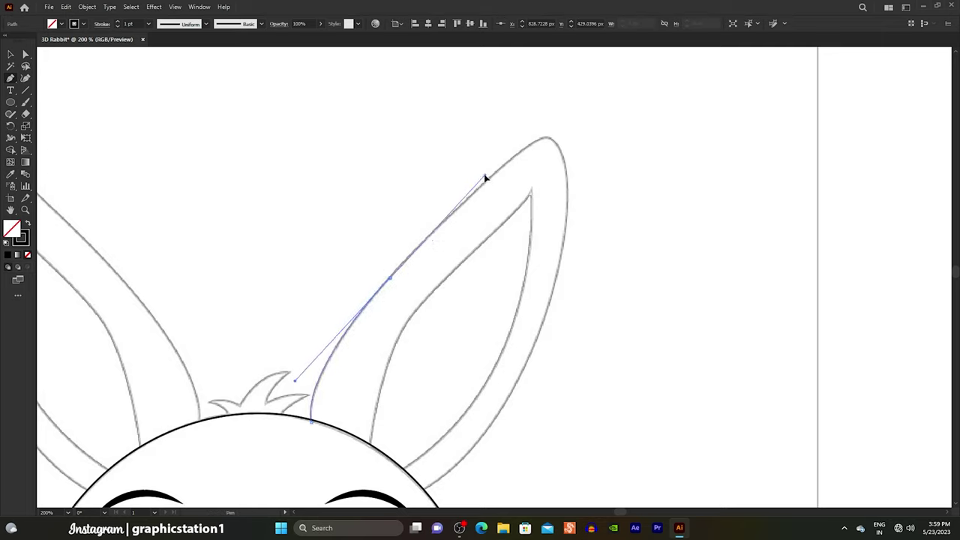
drag(484, 177, 484, 177)
drag(547, 138, 568, 197)
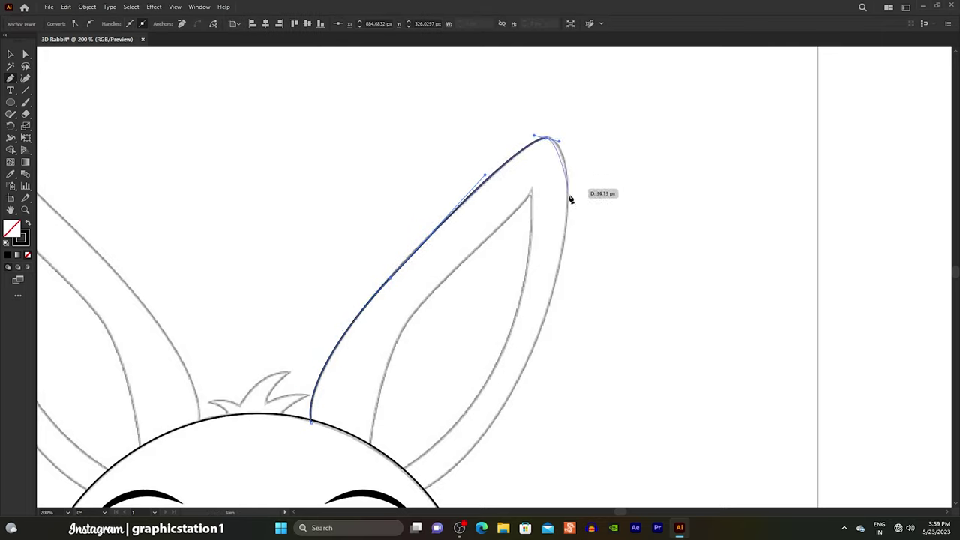
mouse_move(420, 491)
mouse_down()
mouse_move(484, 274)
mouse_move(499, 269)
mouse_up()
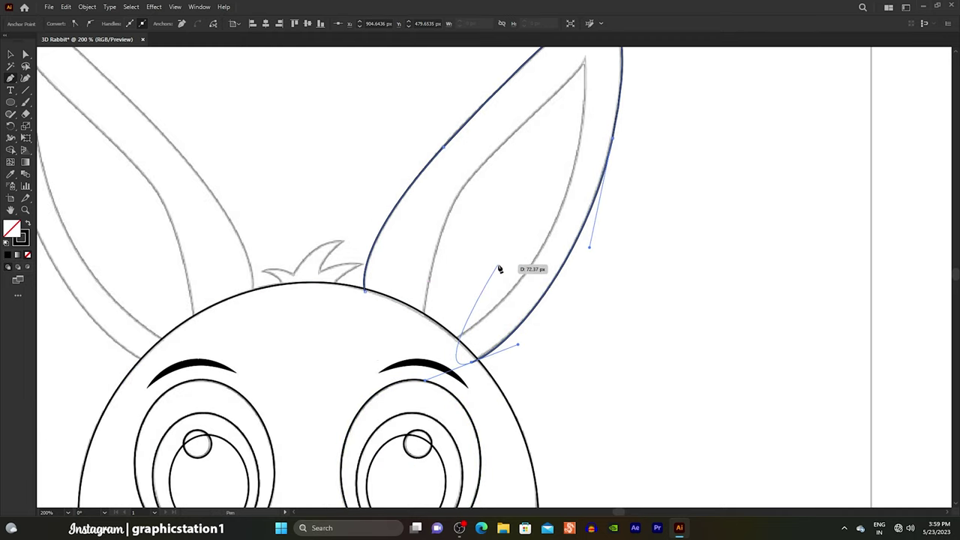
scroll(395, 327, down, 2)
scroll(378, 321, up, 1)
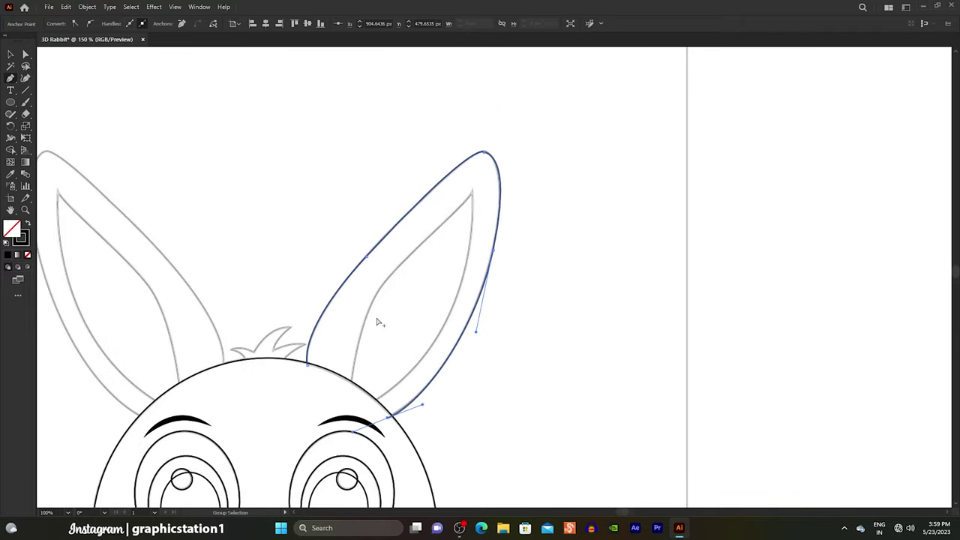
scroll(377, 321, up, 1)
scroll(375, 317, down, 1)
scroll(338, 383, up, 1)
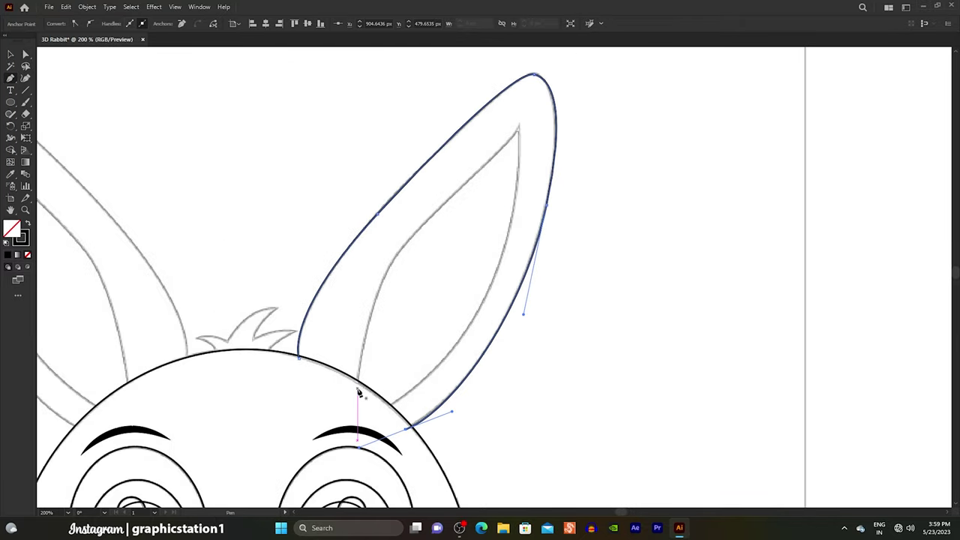
key(Escape)
- Trace the inner ear curve with a sharp tip, then select both right ear outlines
click(358, 386)
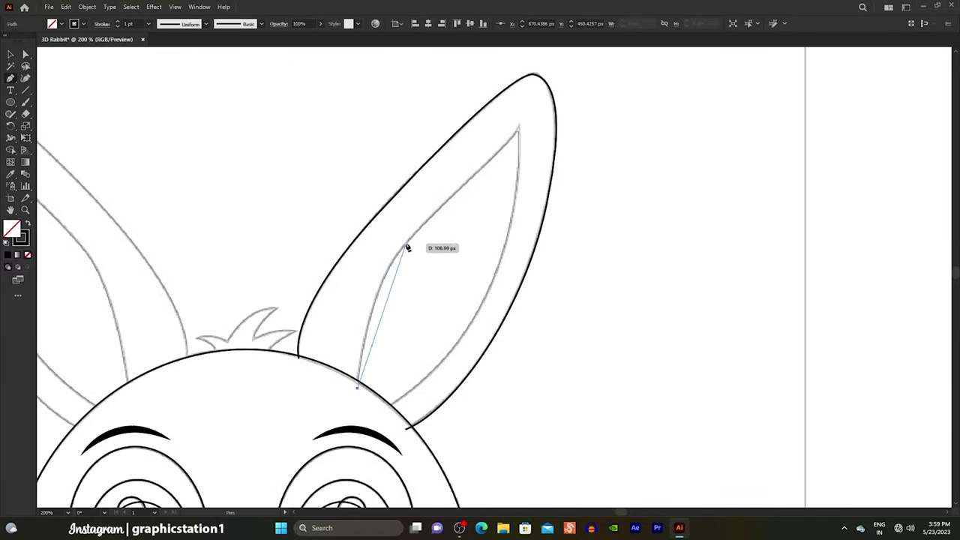
drag(416, 234, 467, 186)
click(521, 125)
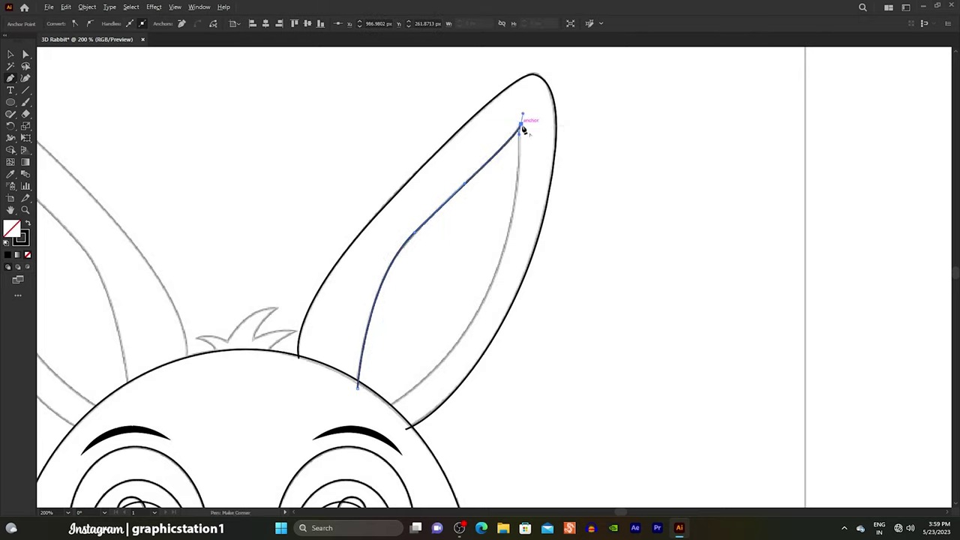
drag(384, 407, 249, 468)
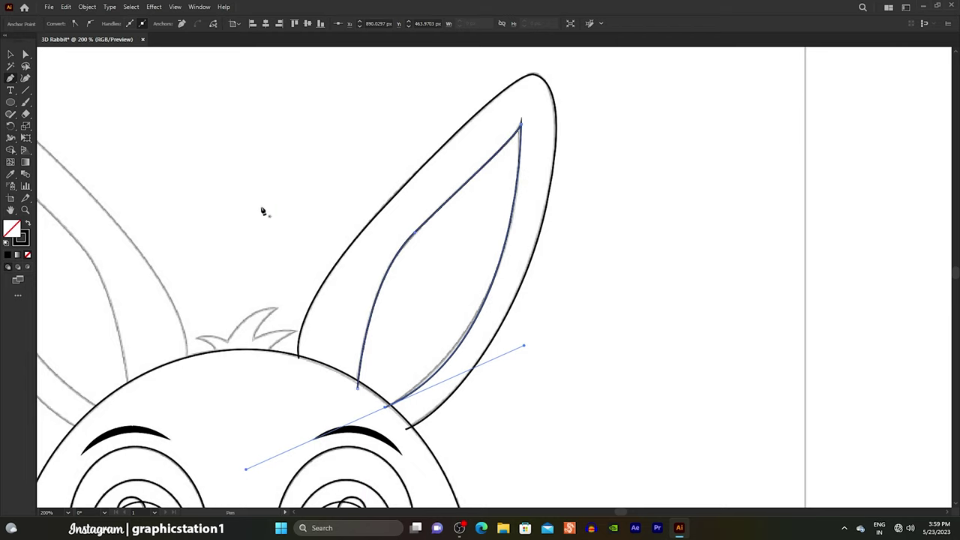
click(18, 55)
drag(230, 206, 473, 178)
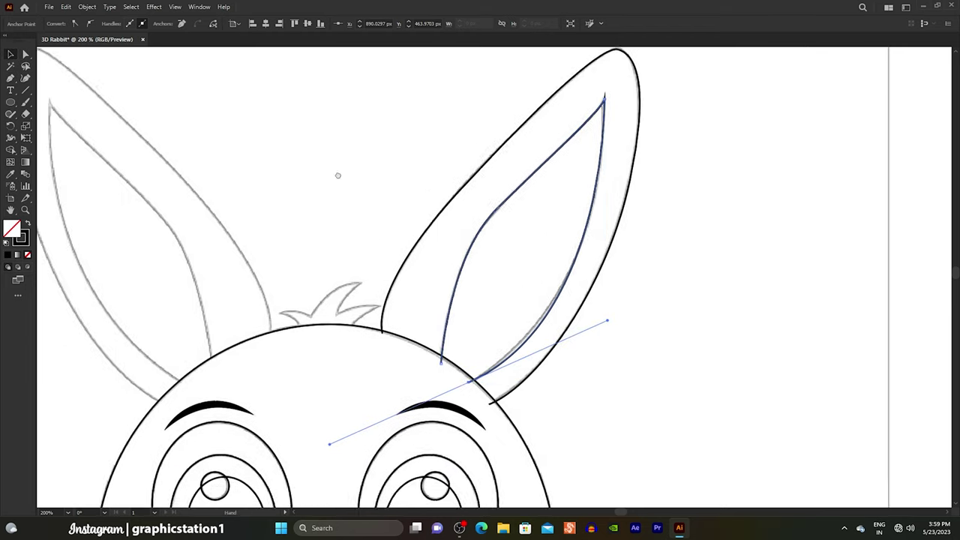
click(473, 178)
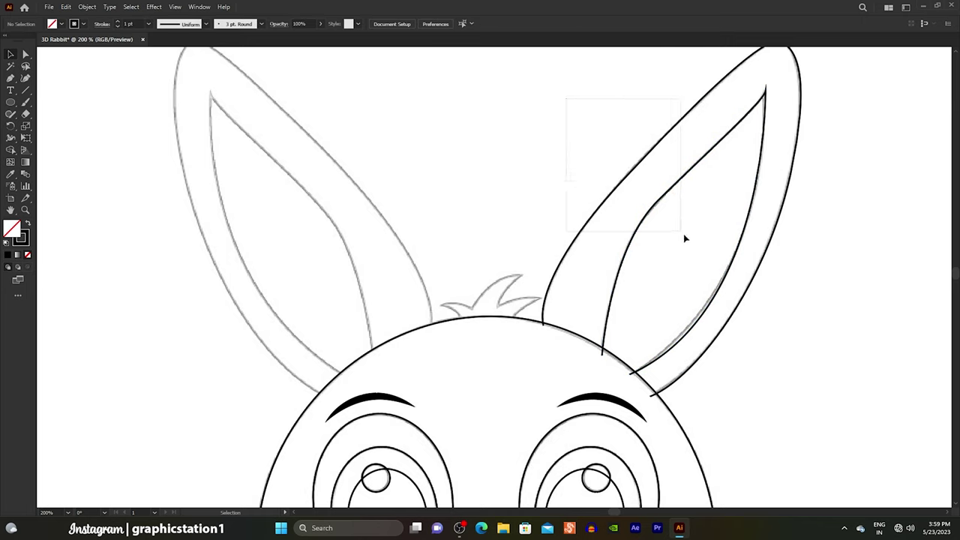
drag(685, 239, 683, 234)
- Reflect a vertical copy of the right ear and nudge it left onto the left ear
right_click(646, 183)
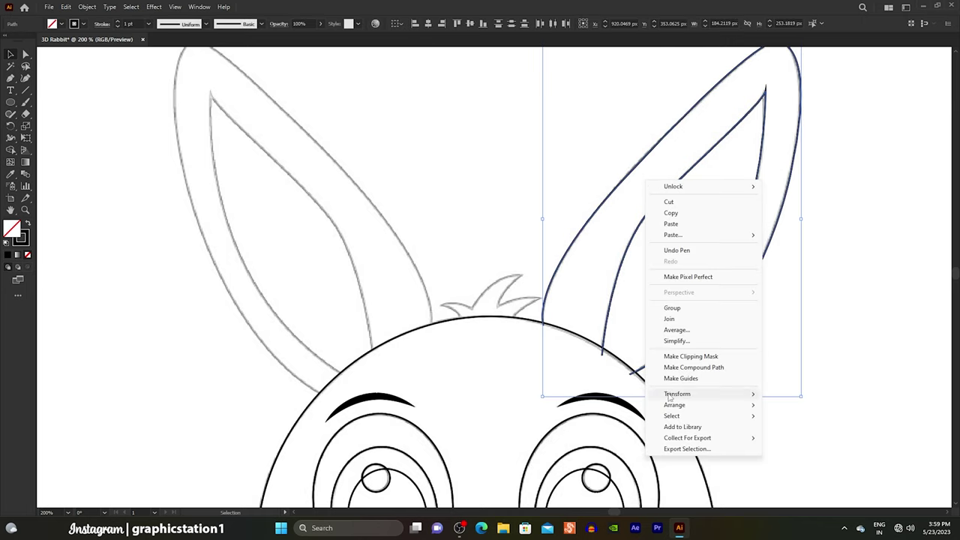
click(775, 432)
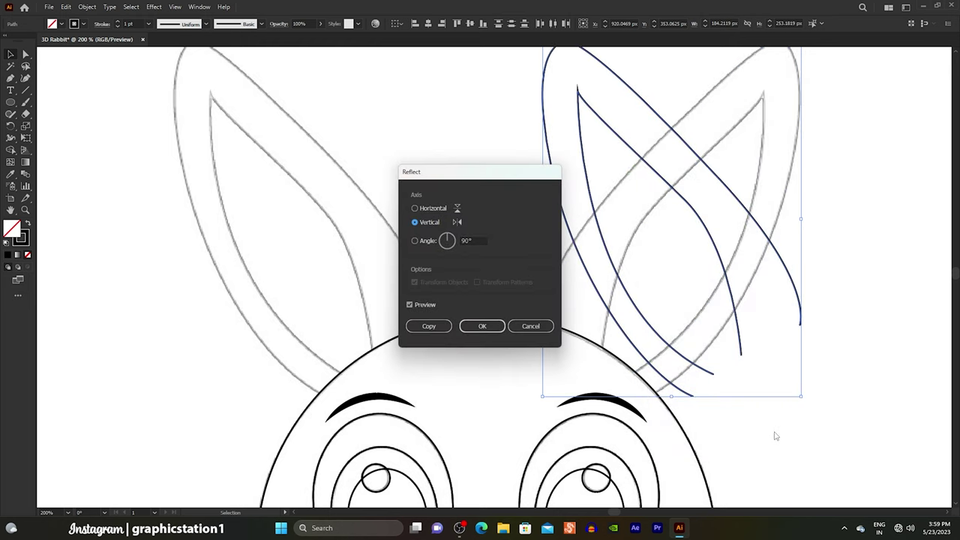
click(428, 326)
key(Left)
key(Left)
key(Left)
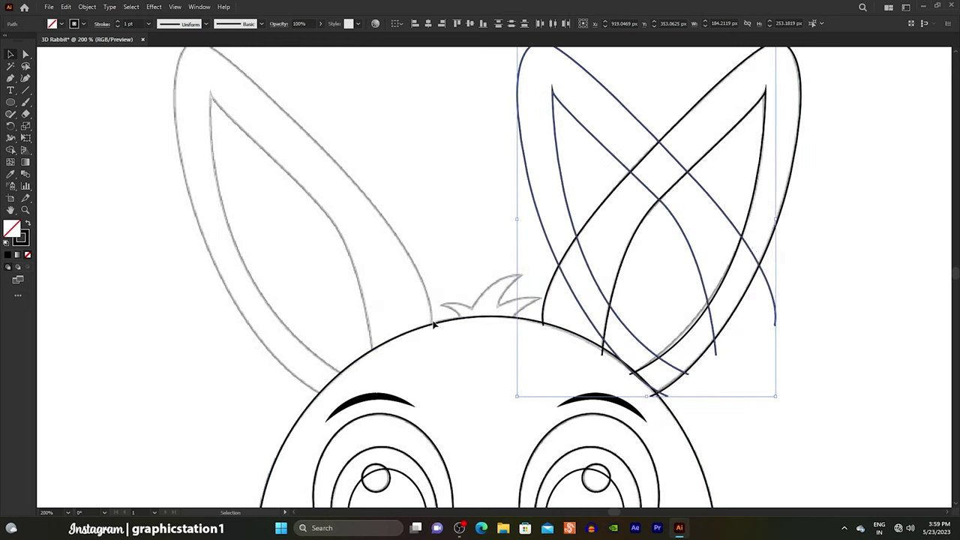
key(Left)
key(Left)
key(Left)
key(Left)
key(Left)
key(Left)
key(Left)
key(Left)
key(Left)
key(Left)
key(Left)
key(Left)
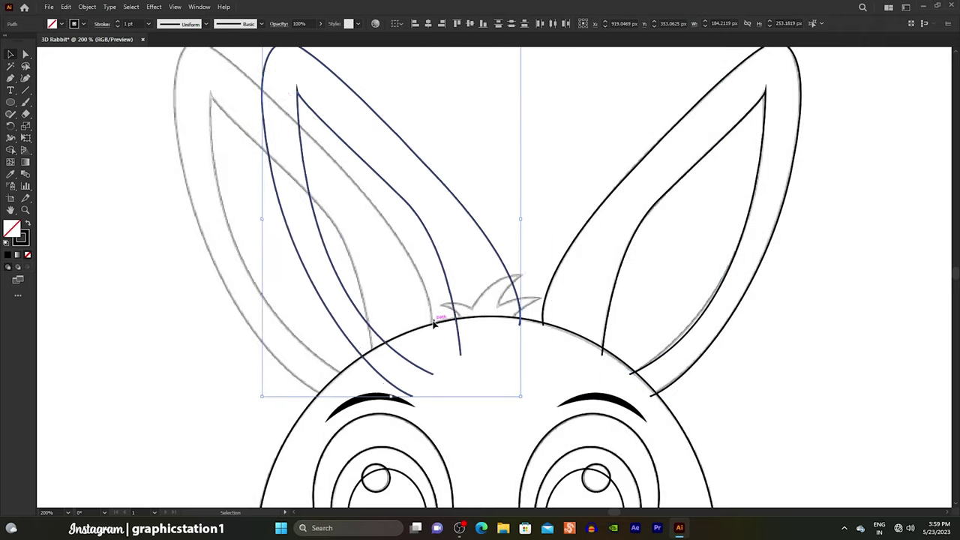
key(Left)
key(Left)
key(Left)
key(Left)
key(Left)
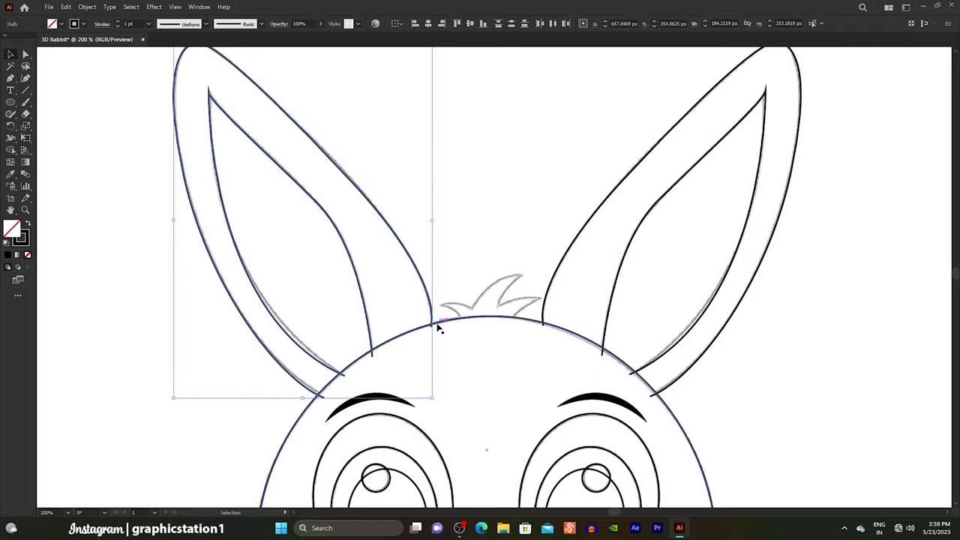
click(440, 278)
drag(182, 267, 285, 321)
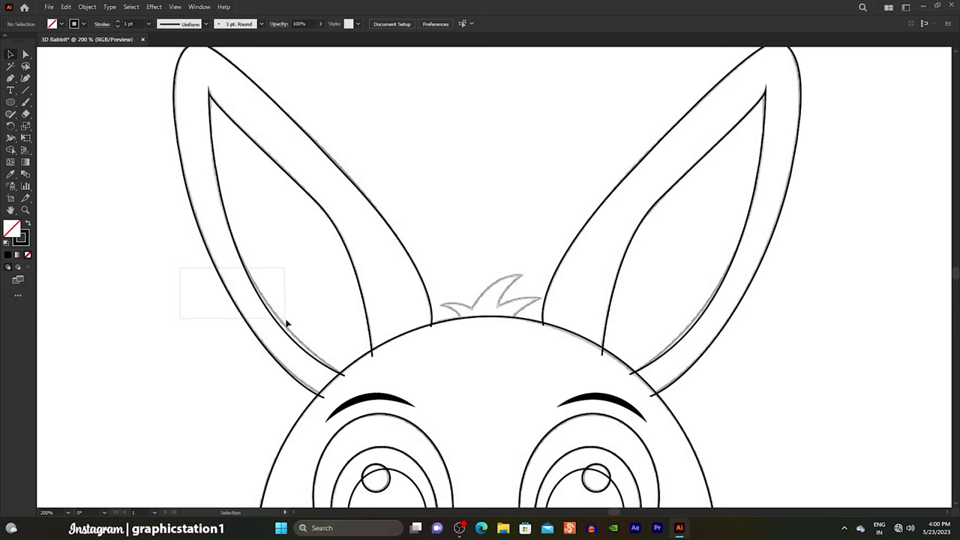
- Zoom in on the hair tuft and trace its left spikes with the Pen tool
click(219, 343)
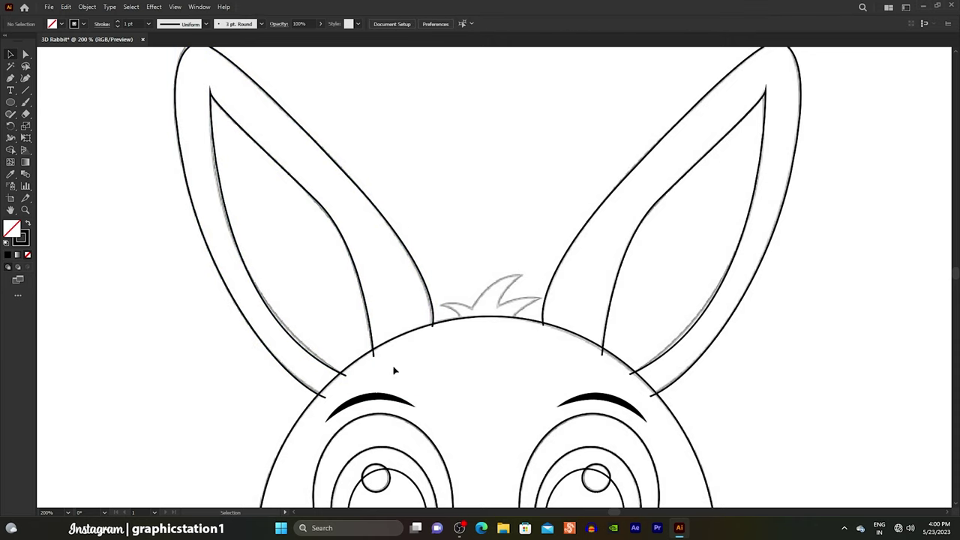
scroll(509, 307, up, 2)
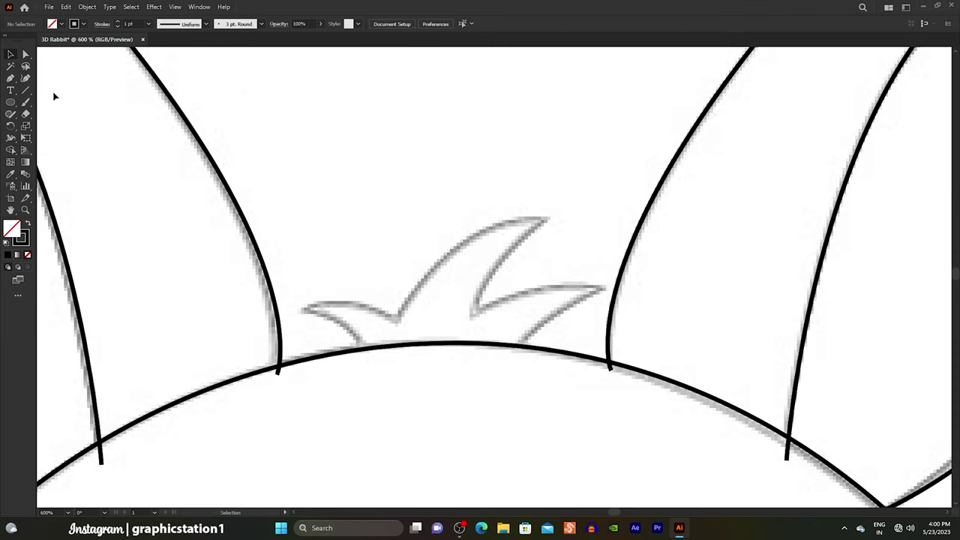
drag(13, 79, 51, 81)
click(362, 357)
drag(299, 308, 330, 310)
drag(399, 324, 448, 364)
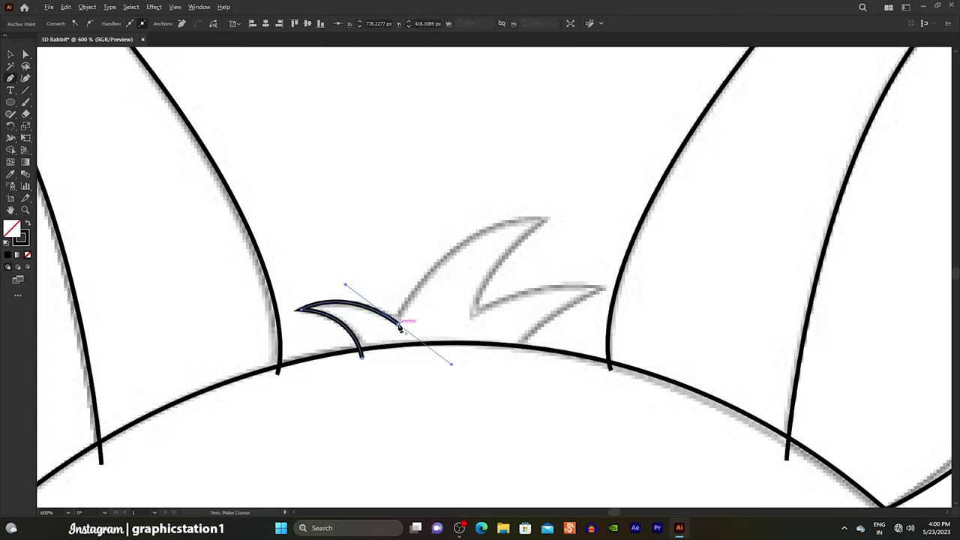
drag(550, 218, 600, 220)
- Finish the tuft's right spike down to the head, then zoom back out
click(471, 324)
drag(606, 287, 653, 302)
drag(510, 359, 494, 418)
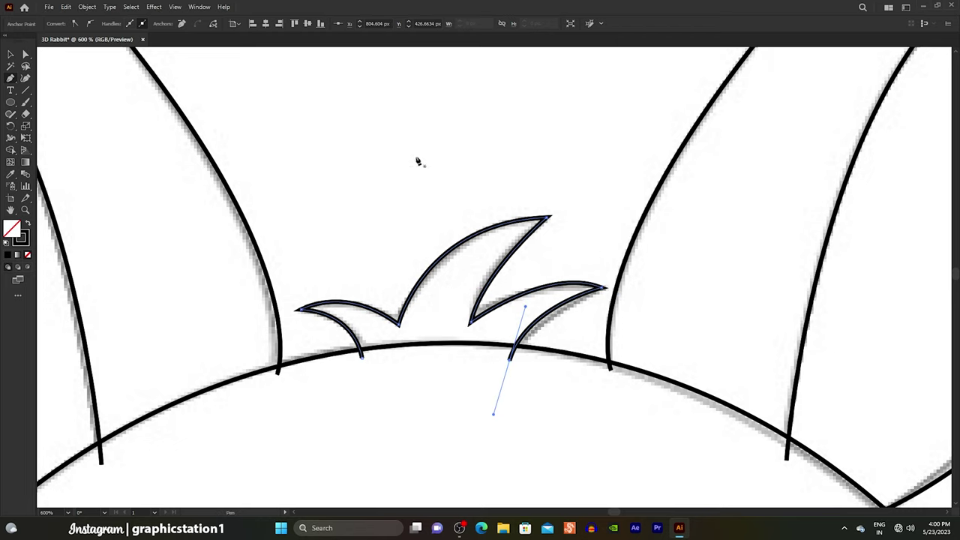
click(9, 55)
click(218, 101)
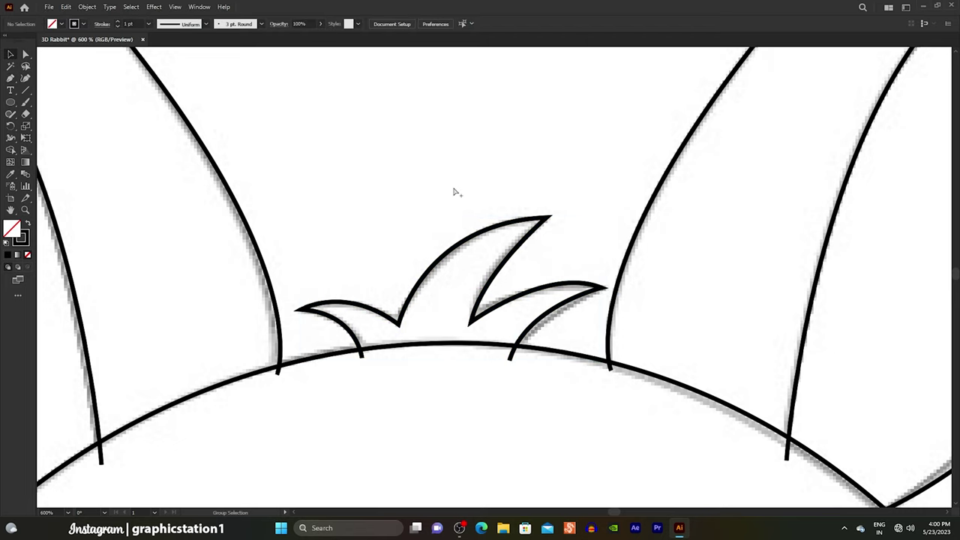
scroll(455, 193, down, 4)
scroll(454, 193, down, 1)
scroll(458, 197, down, 1)
scroll(453, 295, up, 1)
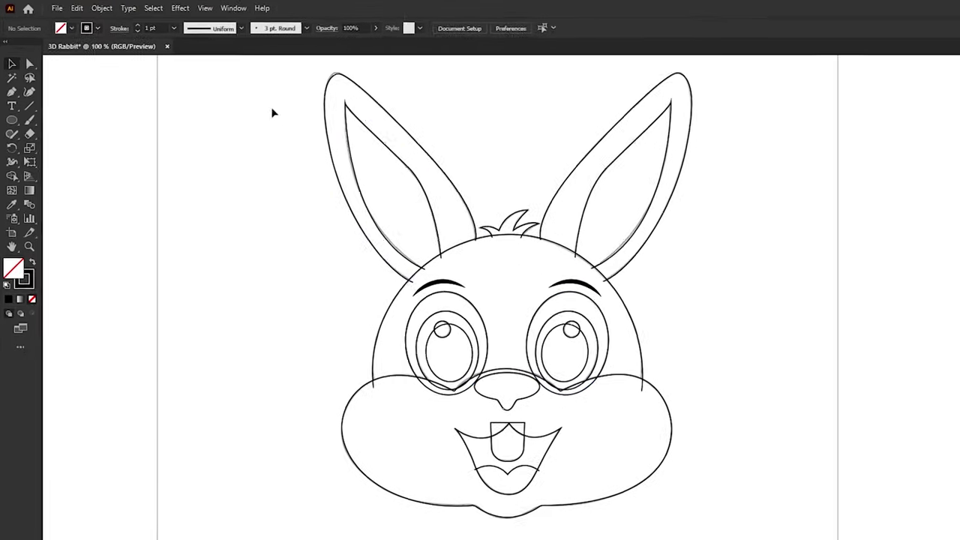
- Unlock all artwork and marquee-select the entire traced rabbit
click(129, 10)
click(133, 148)
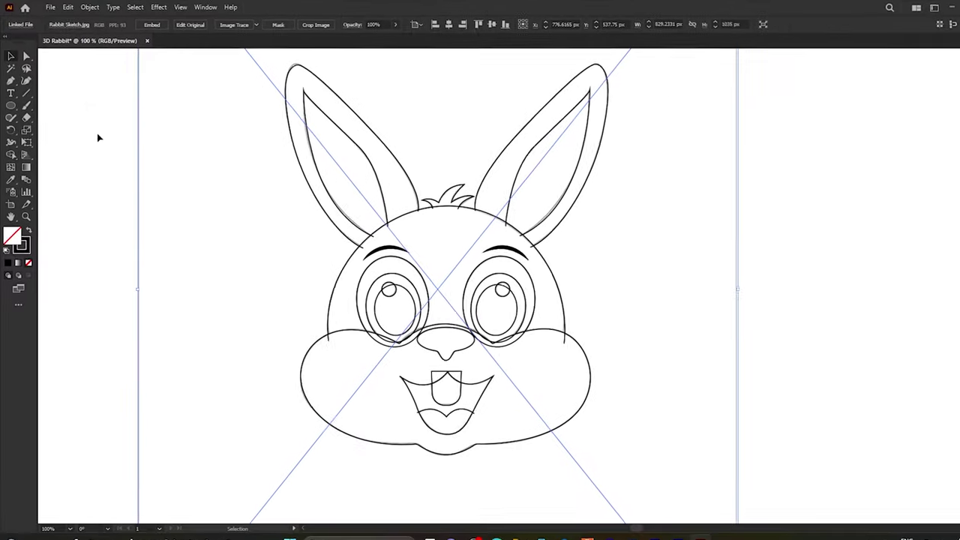
drag(225, 181, 502, 168)
key(ctrl+z)
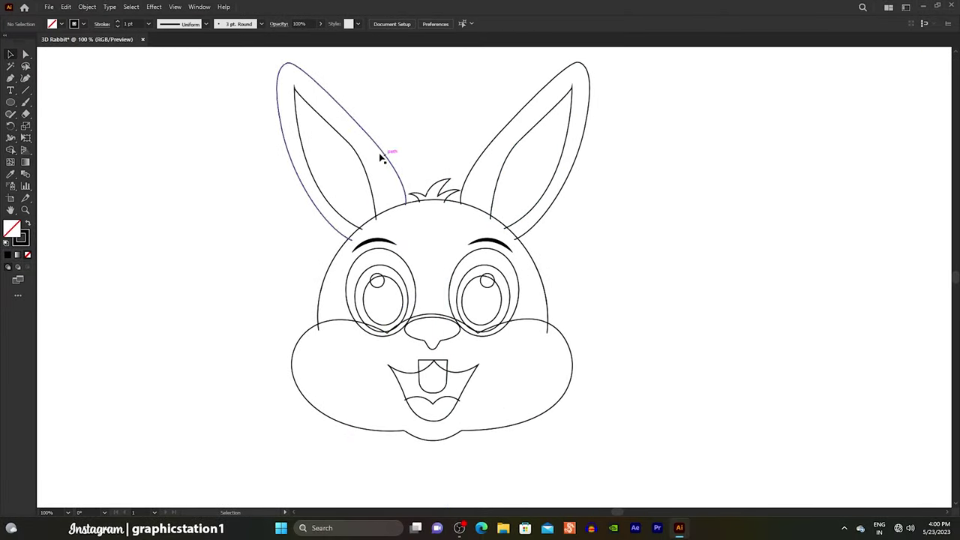
drag(411, 119, 422, 129)
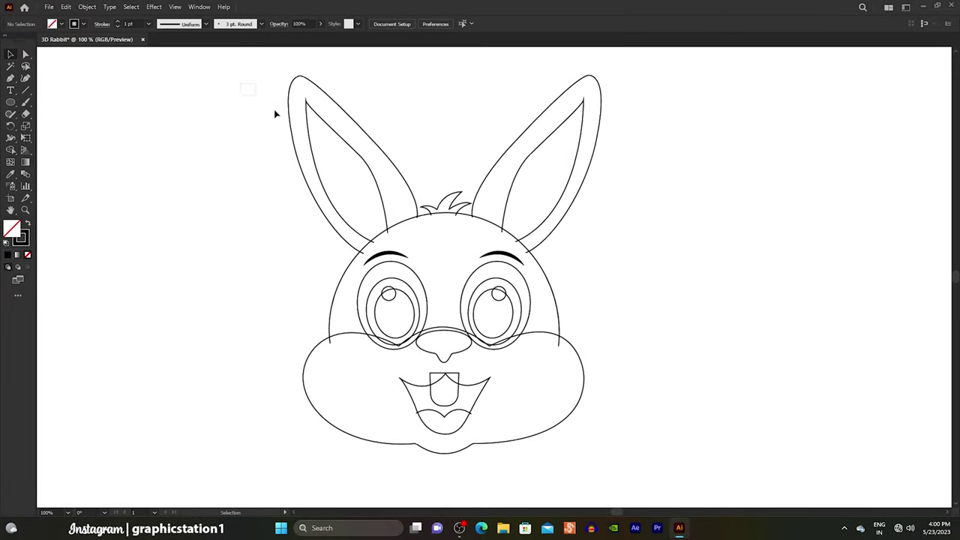
mouse_move(242, 84)
mouse_down()
mouse_move(558, 381)
mouse_move(603, 448)
mouse_up()
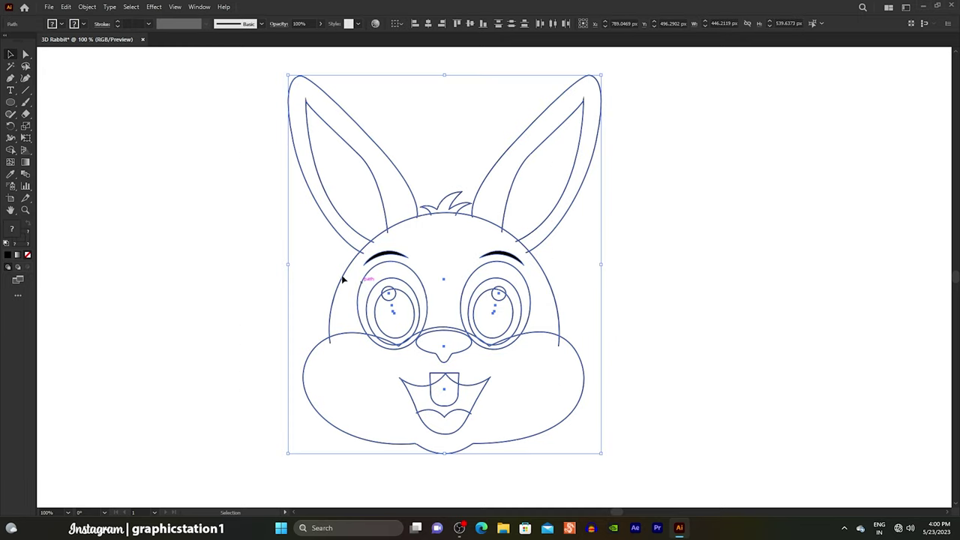
- Fill the left ear's outer rim black with the Shape Builder tool
click(11, 138)
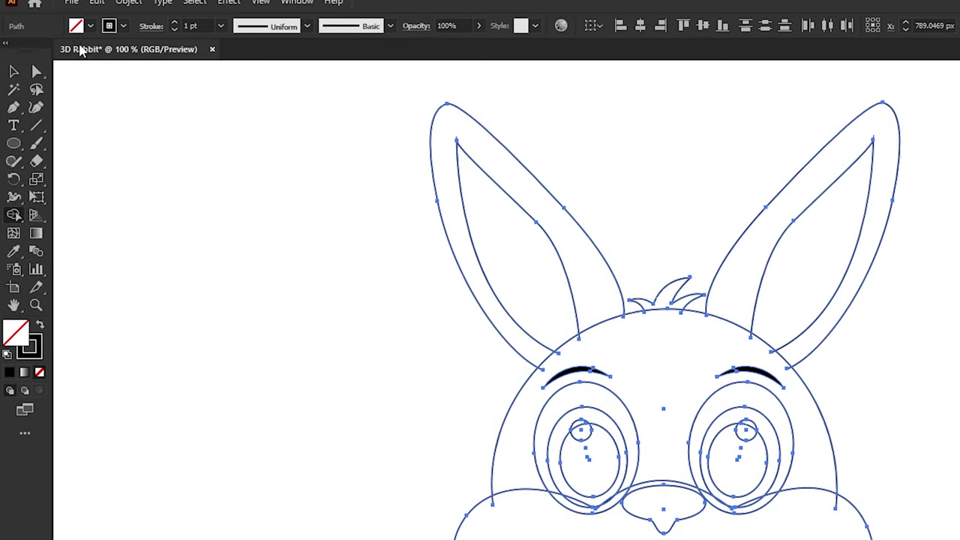
click(90, 26)
click(53, 53)
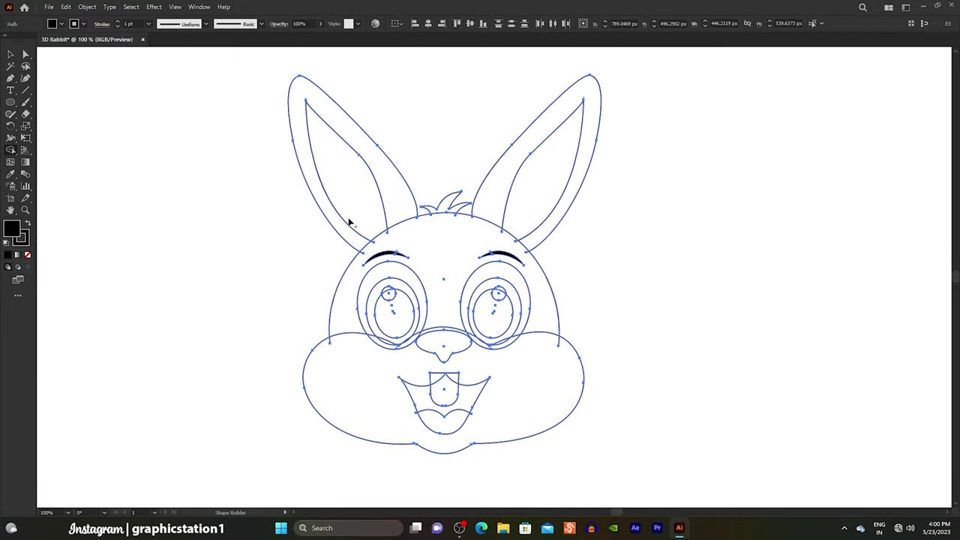
click(313, 183)
- Shape-build the left ear's inner region and a face region, then zoom out to the whole head
click(347, 180)
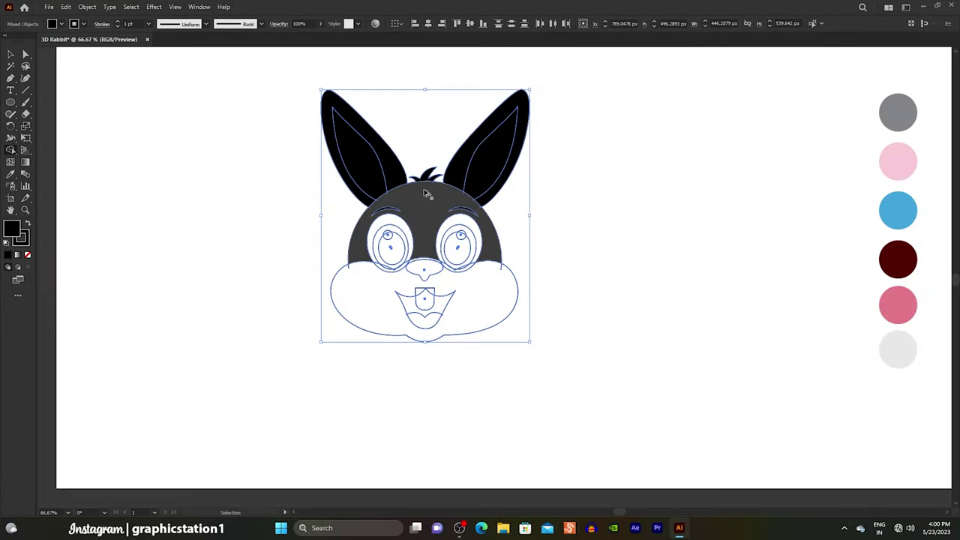
click(252, 215)
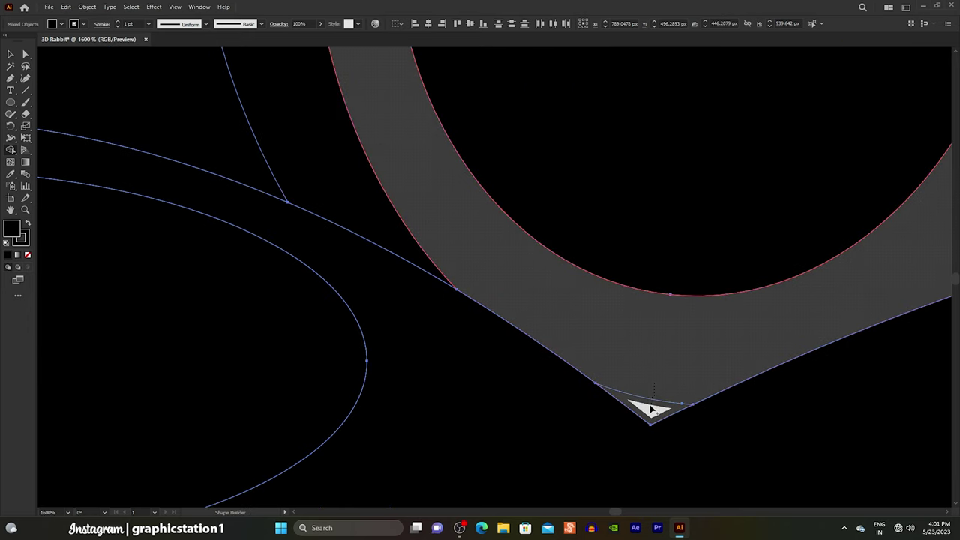
scroll(651, 408, down, 3)
scroll(518, 337, down, 3)
scroll(561, 317, down, 3)
scroll(559, 332, down, 1)
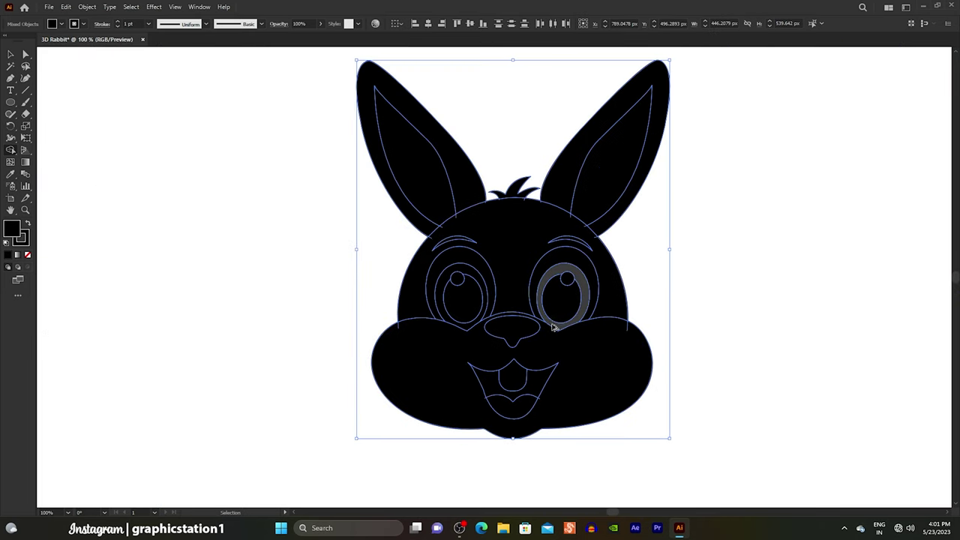
scroll(554, 327, up, 1)
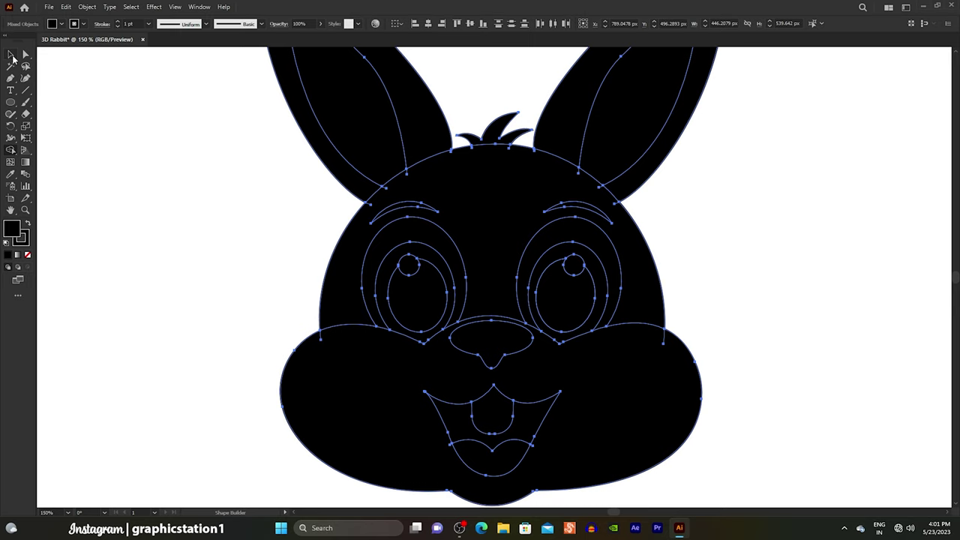
click(12, 55)
- Zoom in and drag the stray sliver away from where the left ear meets the head
click(227, 157)
scroll(363, 211, up, 3)
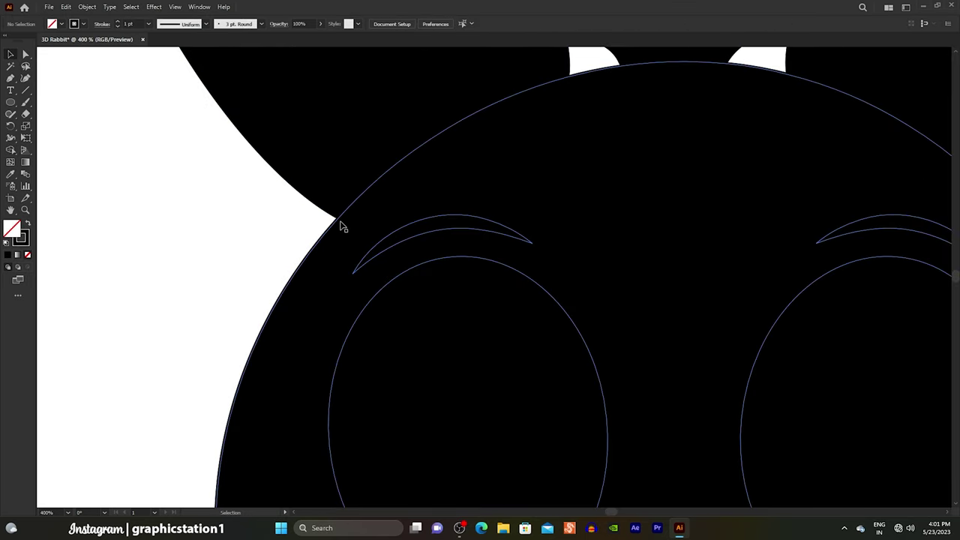
drag(347, 221, 283, 223)
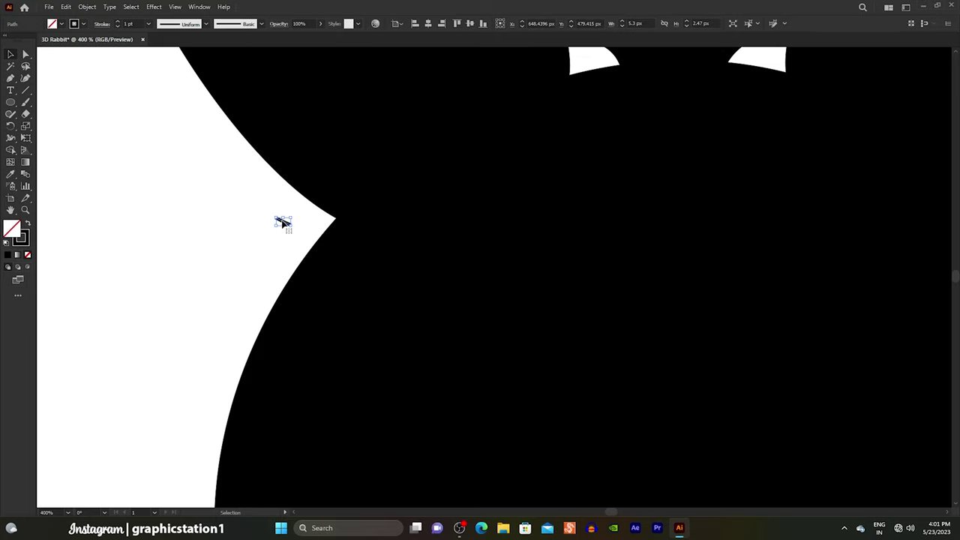
scroll(155, 240, down, 2)
scroll(210, 229, down, 1)
scroll(188, 259, up, 1)
click(223, 212)
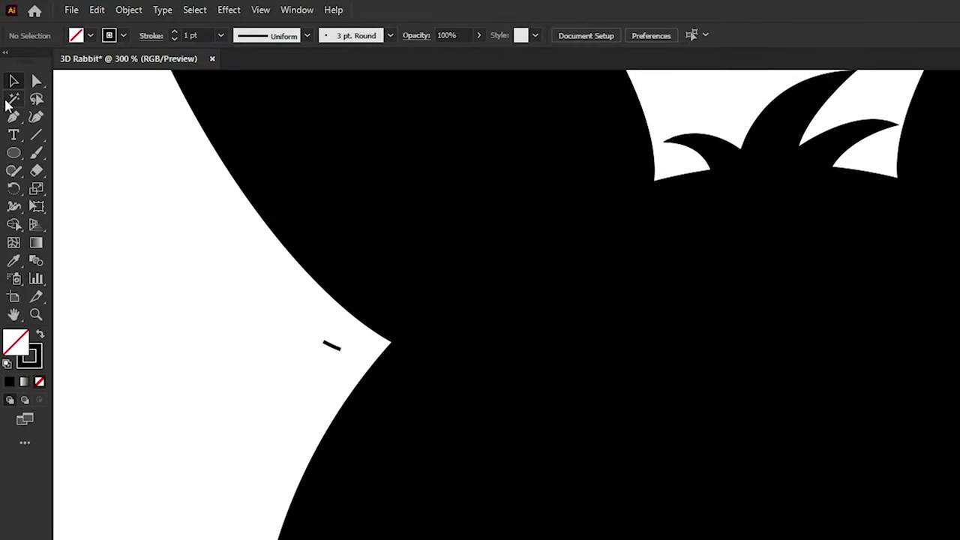
- Check the black head shape with the Magic Wand, then zoom out to the whole artboard
click(14, 106)
click(222, 230)
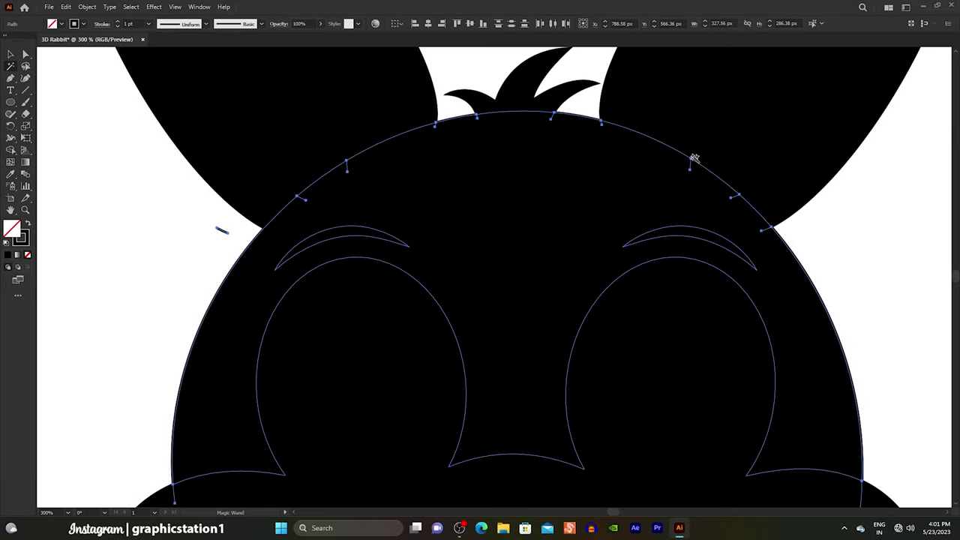
click(214, 254)
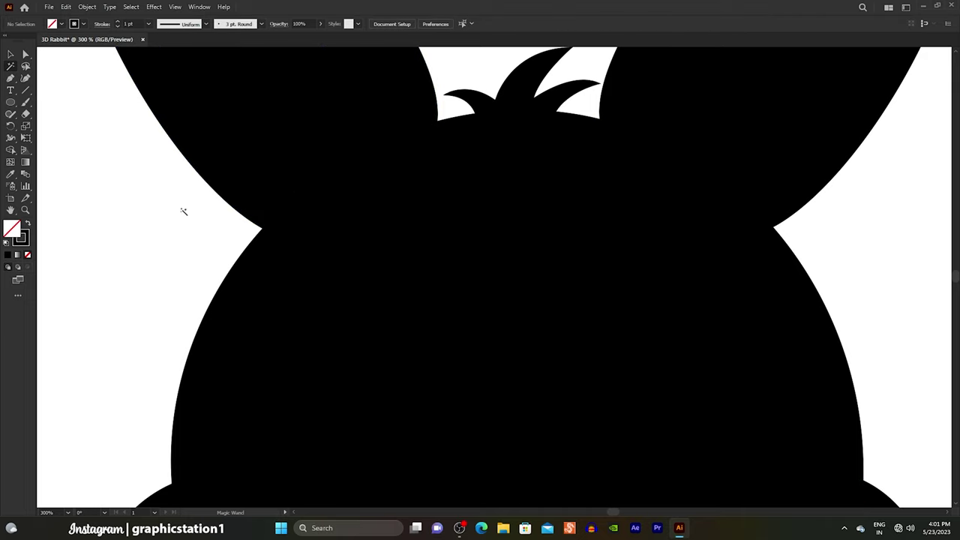
click(11, 55)
key(ctrl+minus)
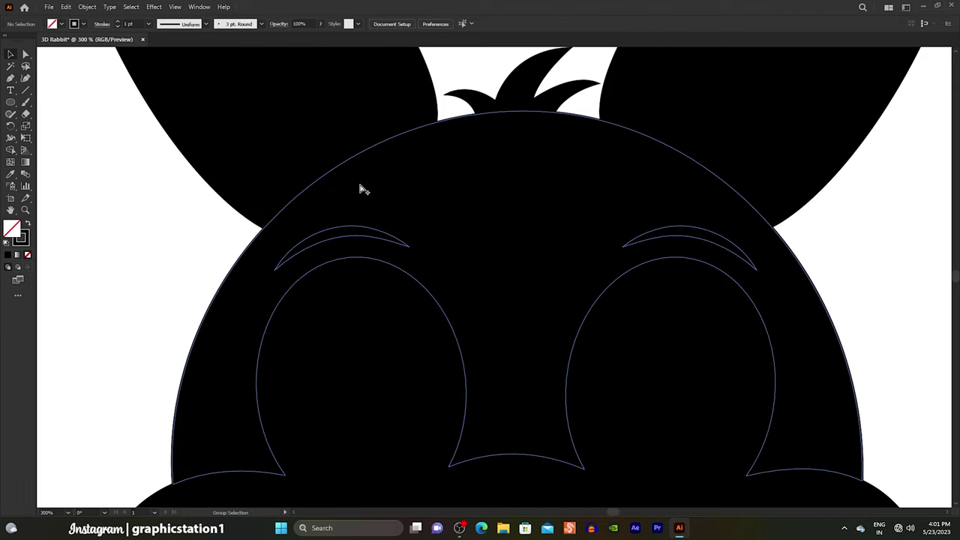
key(ctrl+minus)
key(ctrl+minus)
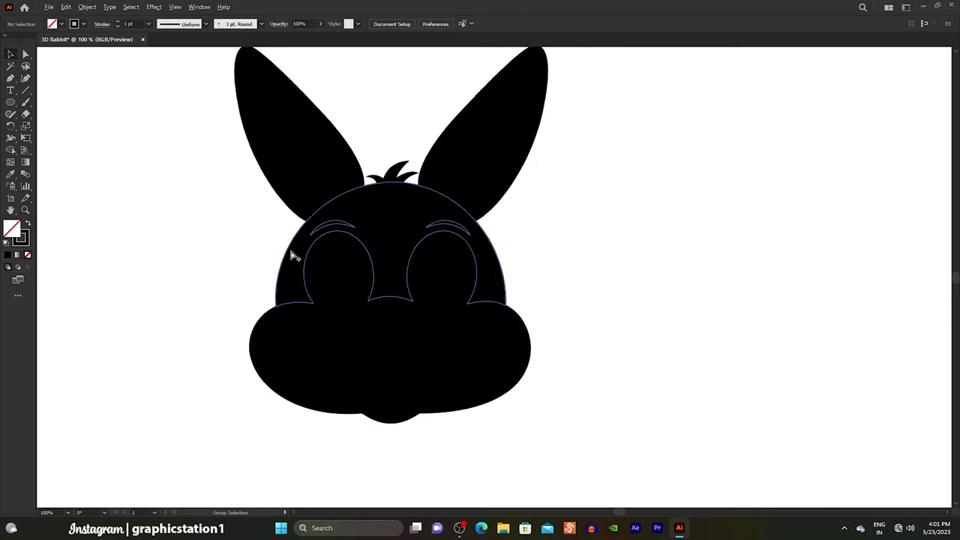
key(ctrl+minus)
key(ctrl+minus)
- Move the six colour swatch circles beside the rabbit and zoom in on both
drag(674, 214, 716, 369)
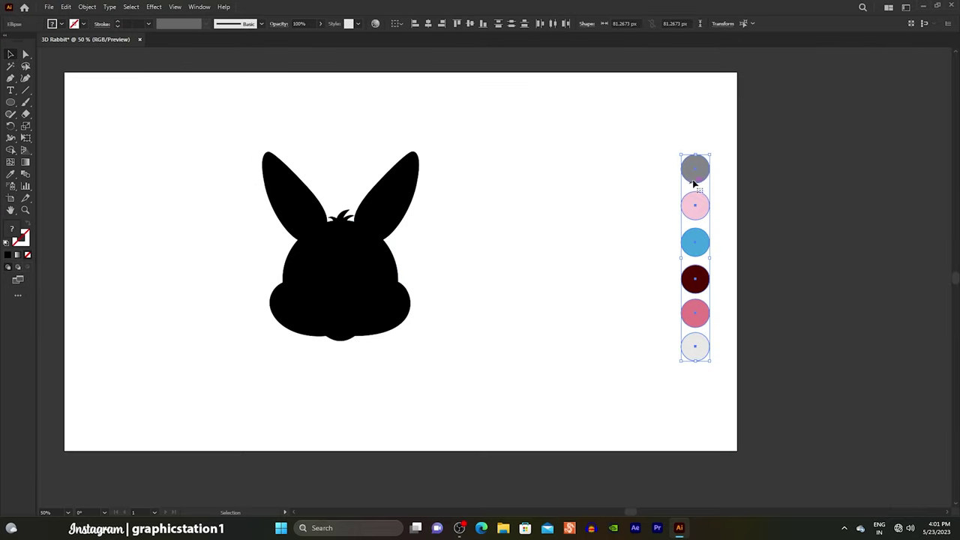
drag(695, 168, 465, 169)
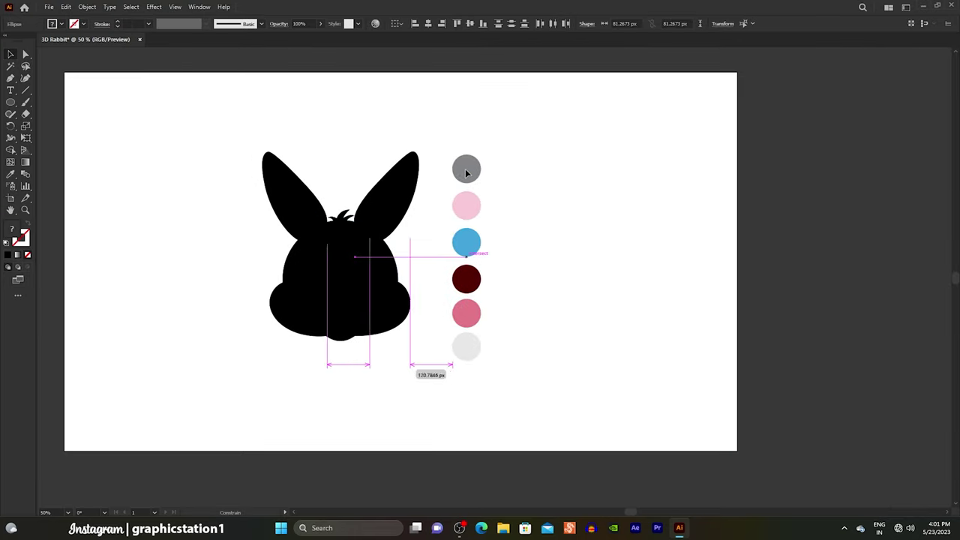
click(532, 231)
key(ctrl+plus)
drag(351, 200, 420, 231)
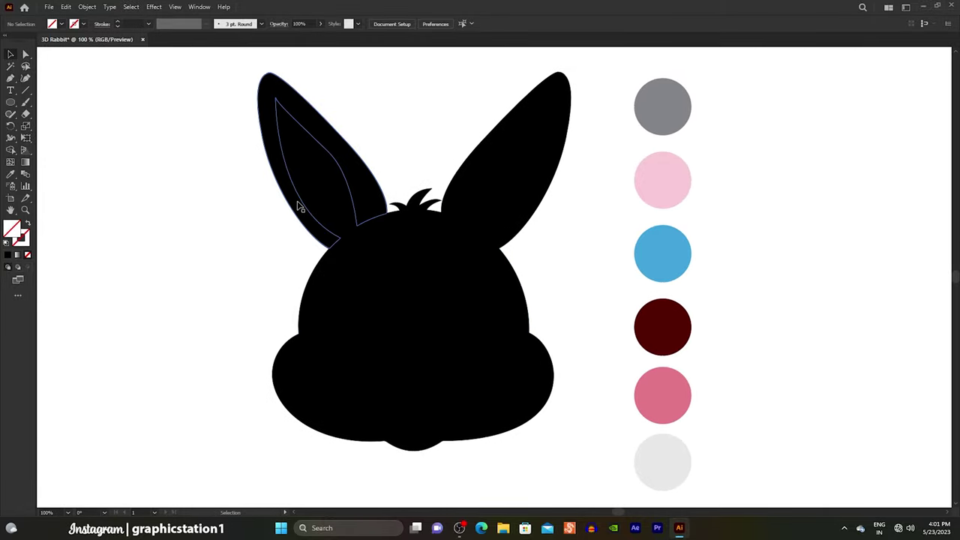
- Colour both outer ears with the grey swatch
click(300, 207)
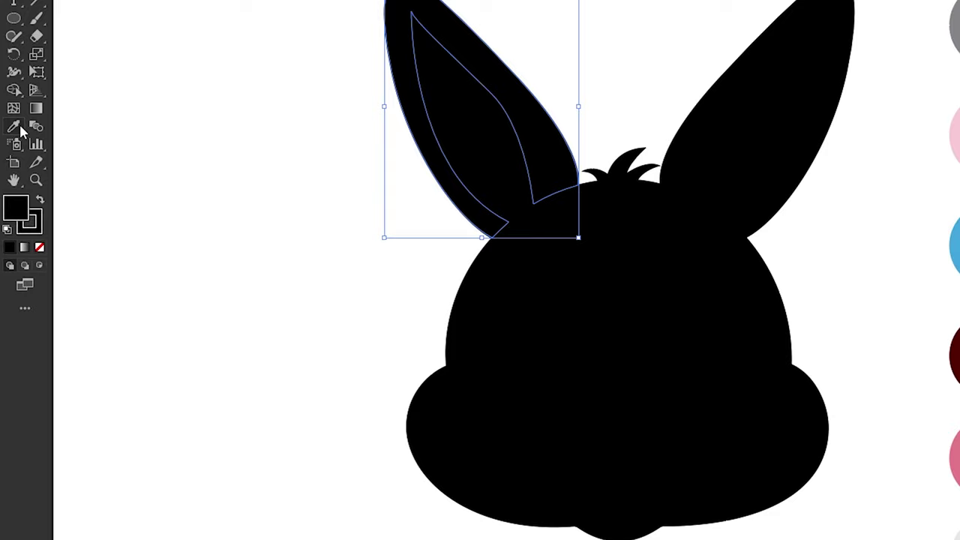
click(10, 168)
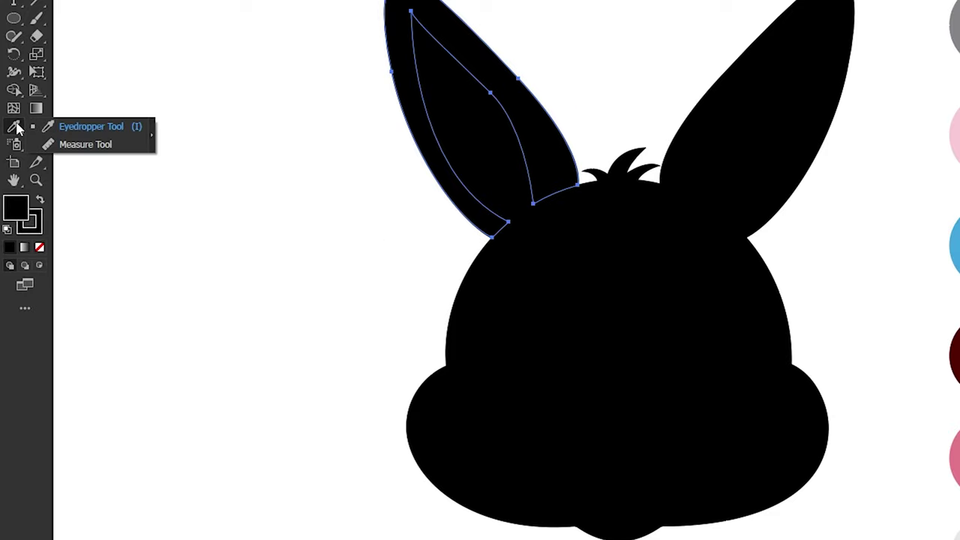
click(63, 127)
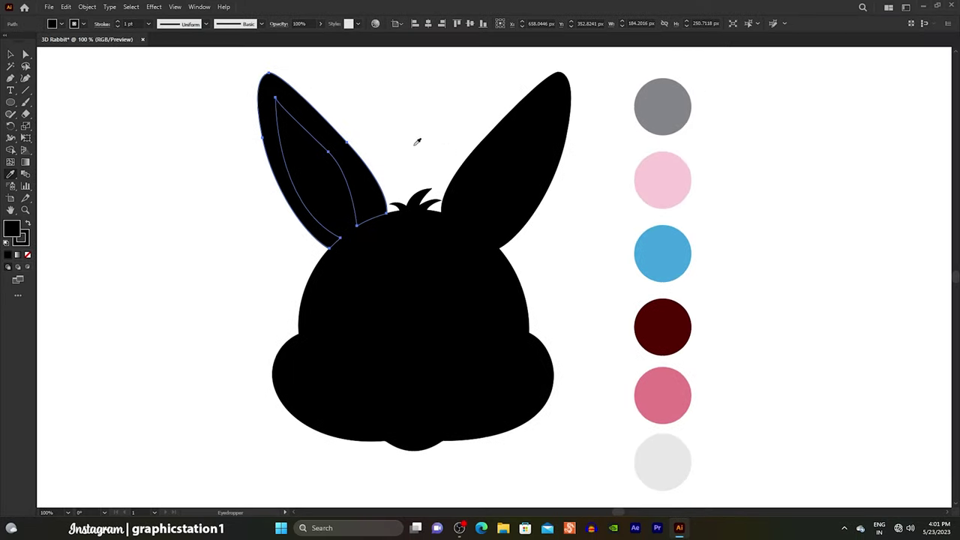
click(655, 106)
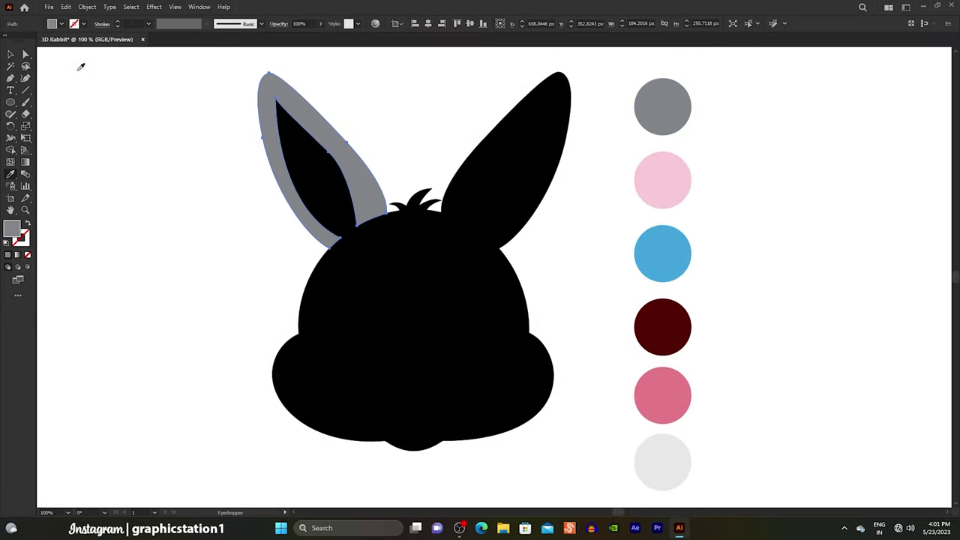
click(15, 54)
click(470, 168)
key(i)
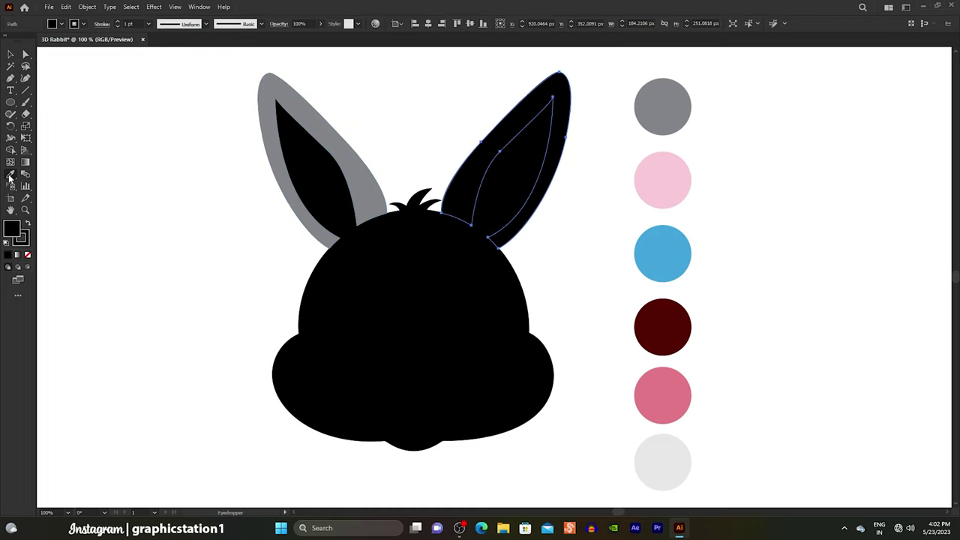
click(315, 146)
- Colour both inner ears with the pink swatch
key(v)
click(285, 165)
key(i)
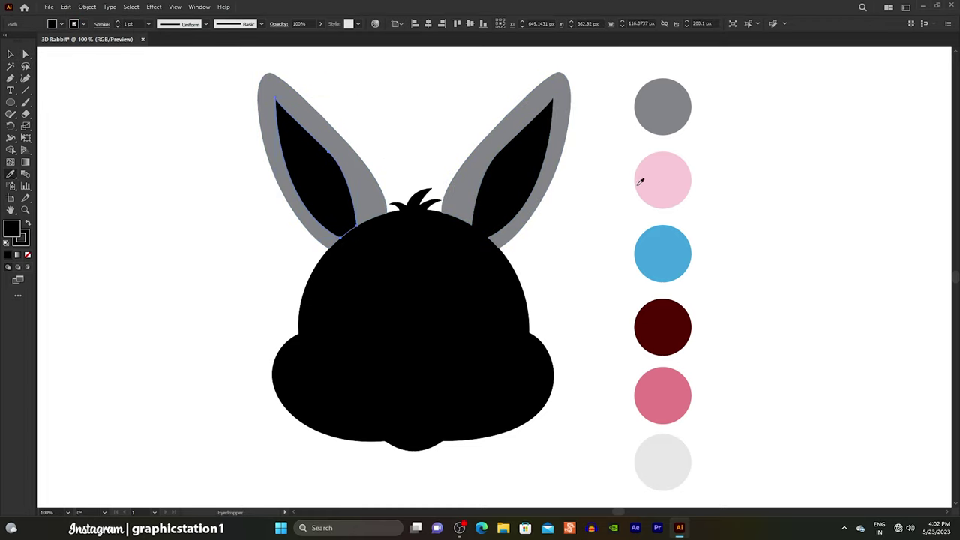
click(638, 183)
key(v)
click(469, 177)
key(i)
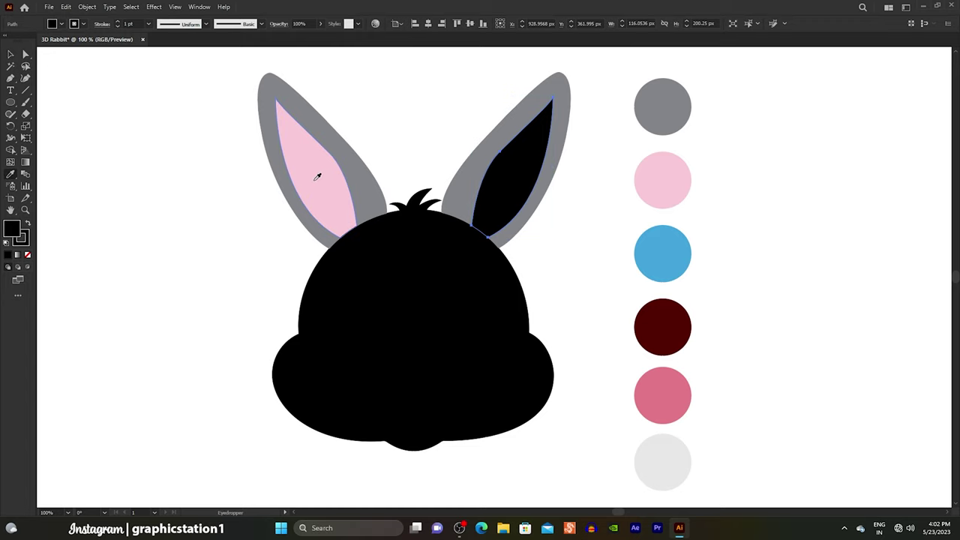
click(317, 176)
- Colour the hair tuft and upper head the same grey as the ears
click(10, 55)
click(415, 201)
key(i)
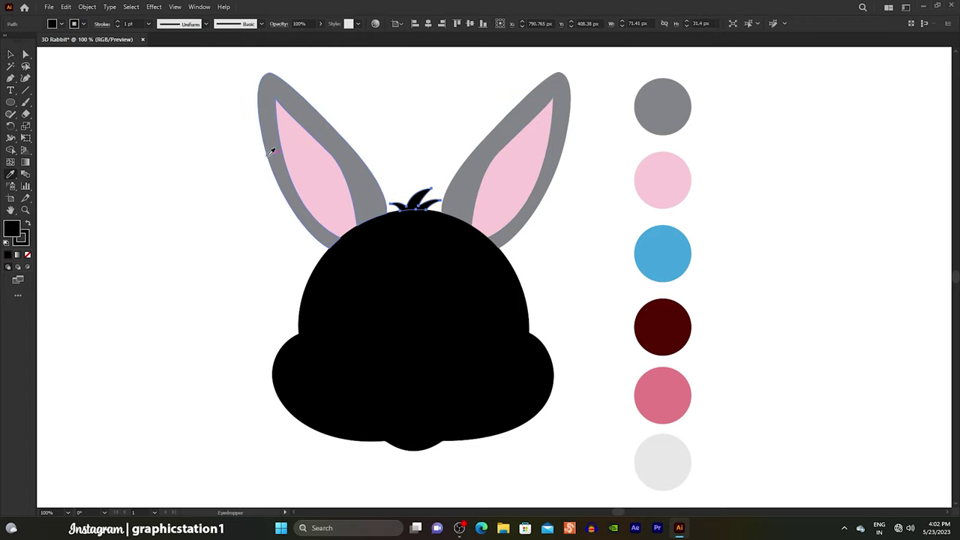
click(272, 150)
click(10, 54)
click(357, 244)
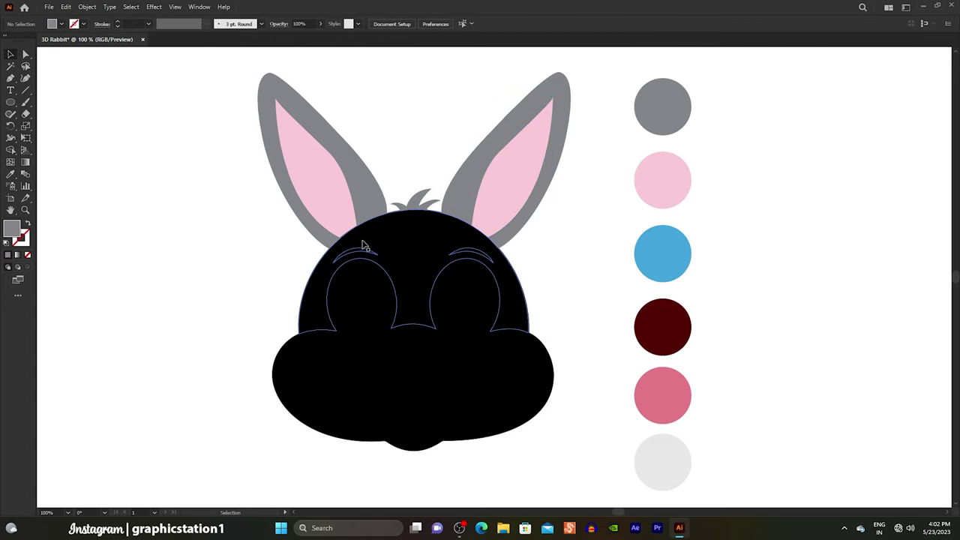
click(11, 174)
click(281, 177)
- Fill the black muzzle with the light grey swatch
key(v)
click(306, 357)
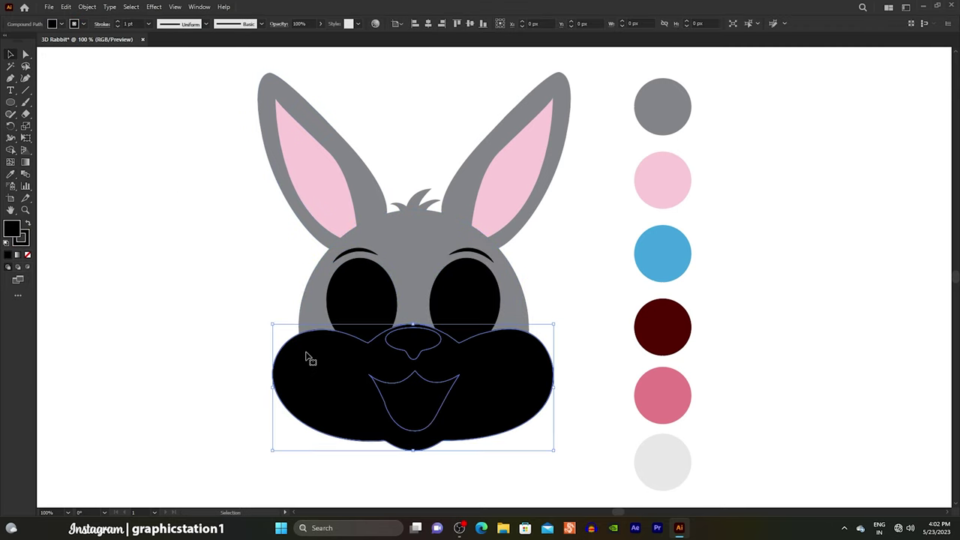
key(i)
click(646, 450)
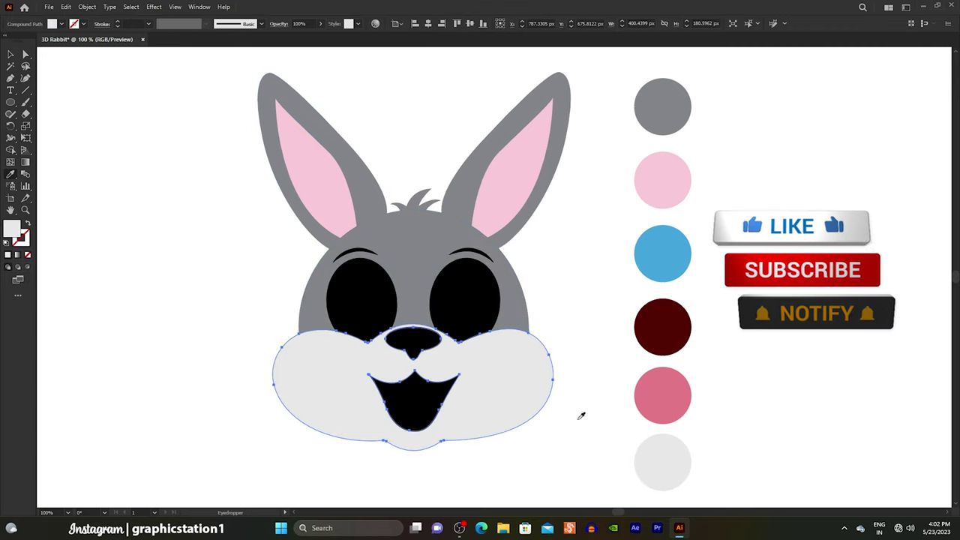
key(v)
- Colour the left eye white with a blue iris and a white highlight
click(353, 300)
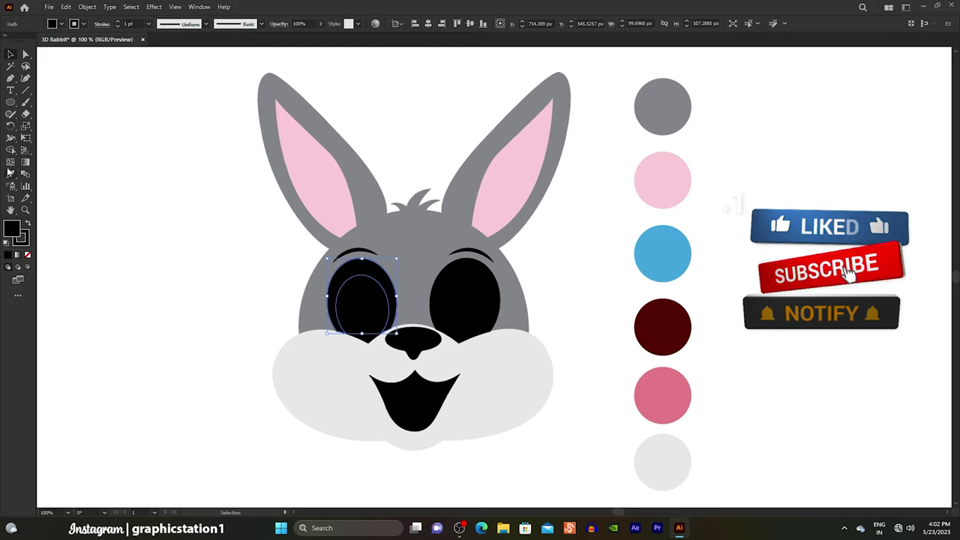
click(54, 23)
click(17, 35)
click(177, 193)
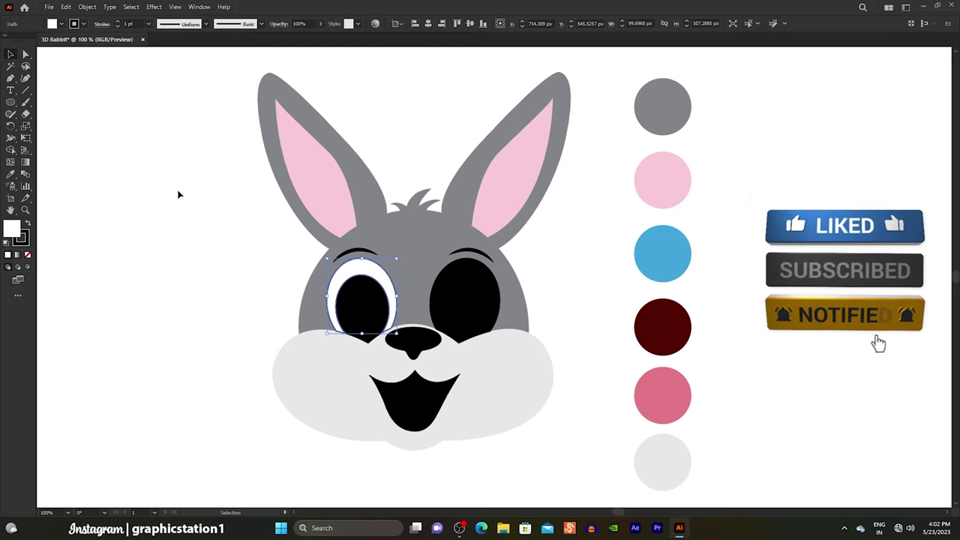
click(353, 296)
key(i)
click(662, 252)
key(v)
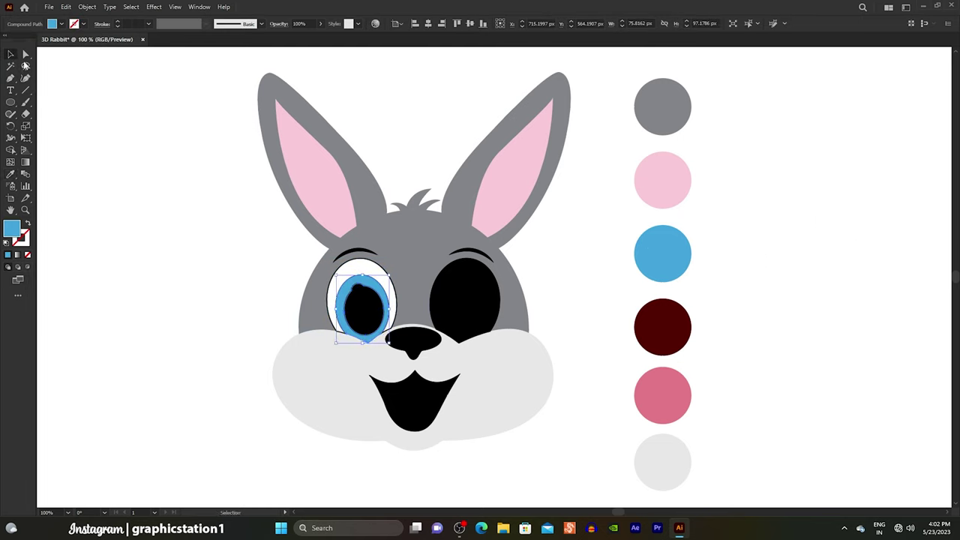
click(359, 290)
key(i)
click(223, 191)
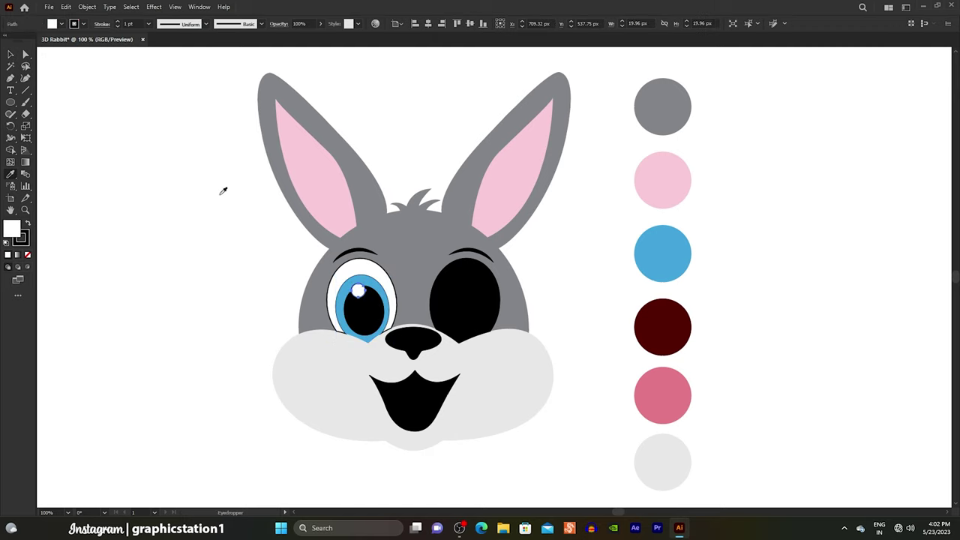
key(v)
- Colour the right eye to match: white eye, blue iris, white highlight
click(126, 142)
click(466, 285)
key(i)
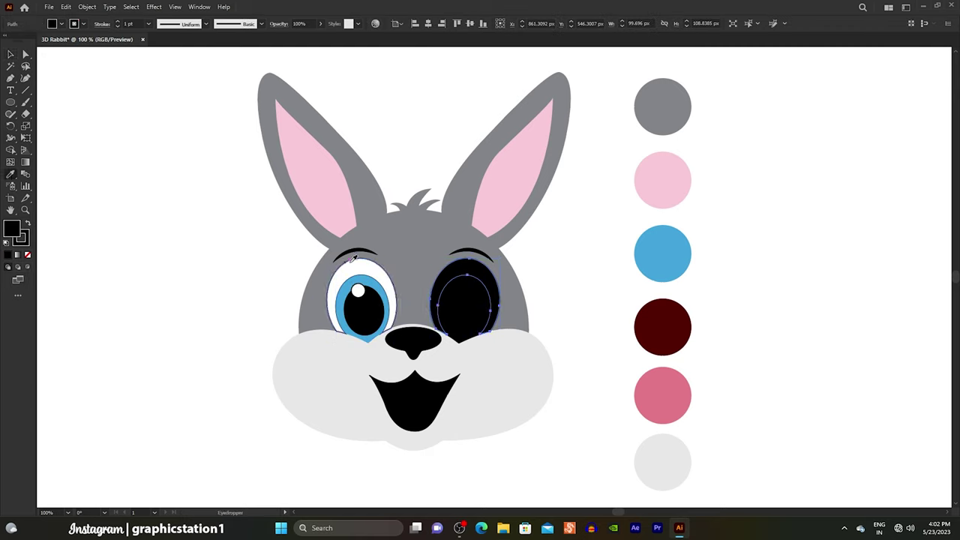
click(334, 300)
key(v)
click(465, 300)
key(i)
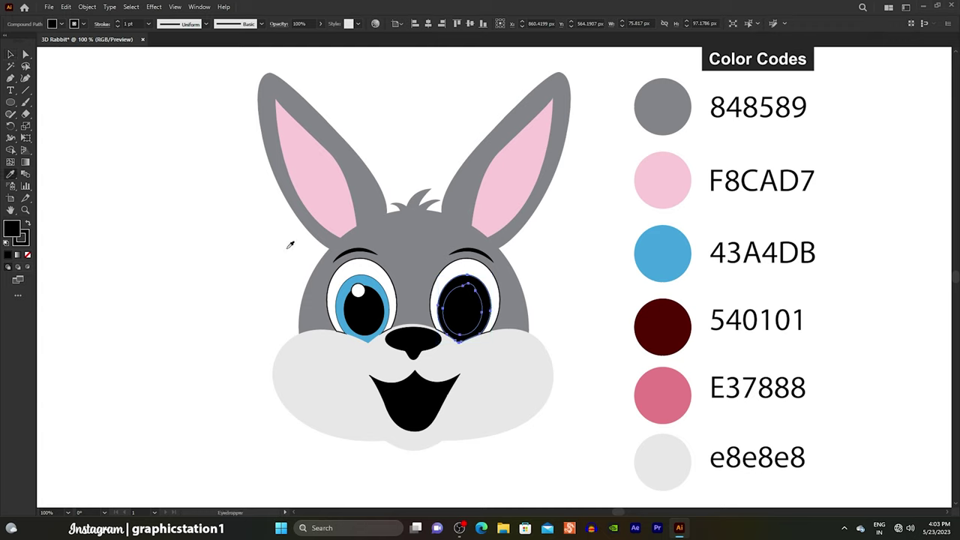
click(347, 300)
key(v)
click(466, 291)
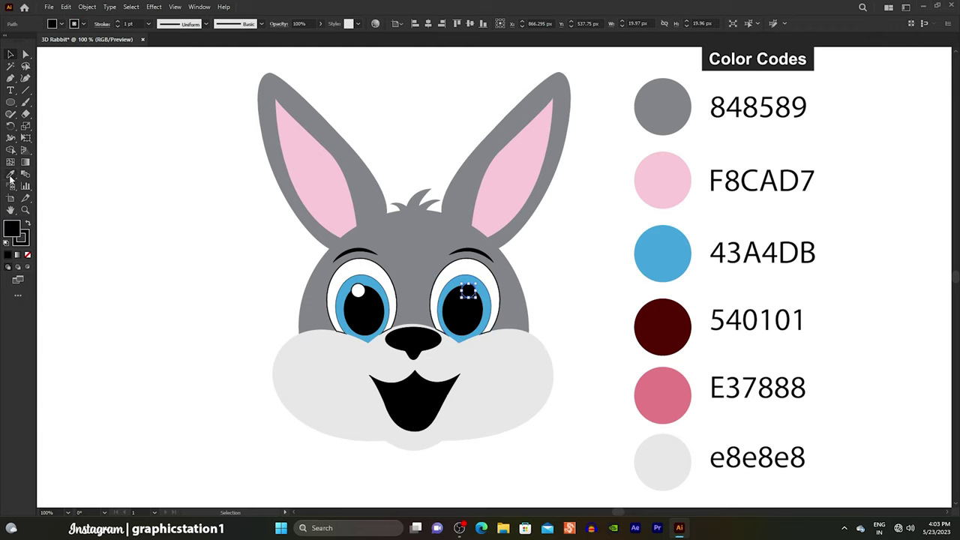
click(11, 174)
click(358, 290)
- Fill the tooth white and the mouth interior with the dark red swatch
key(v)
click(418, 387)
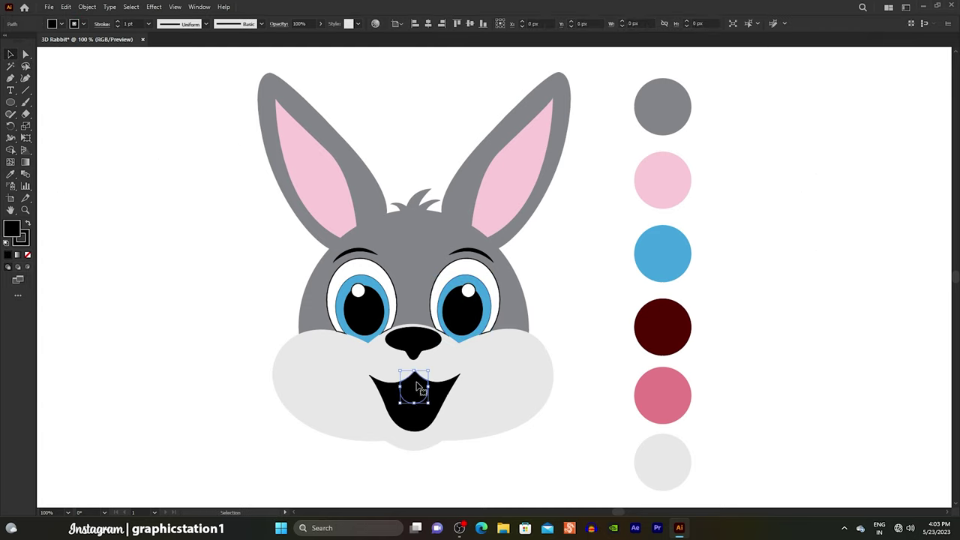
key(i)
click(359, 289)
key(v)
key(ctrl+shift+a)
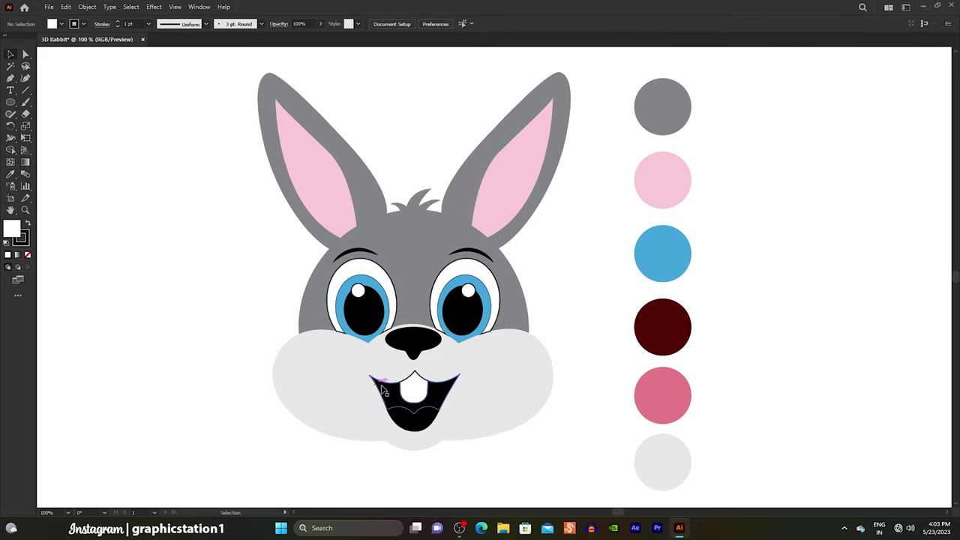
click(382, 390)
click(10, 174)
click(662, 326)
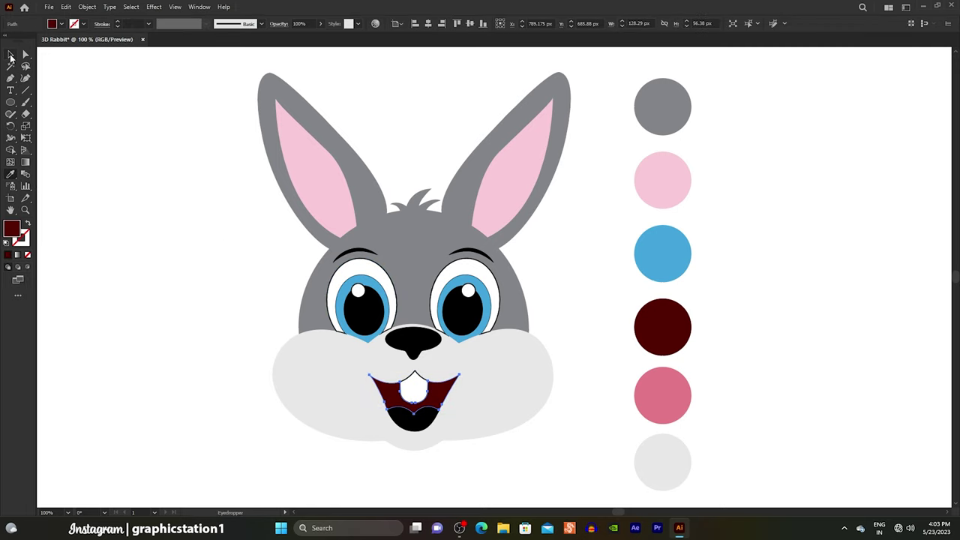
- Colour the tongue with the pink swatch
click(10, 56)
click(412, 417)
key(i)
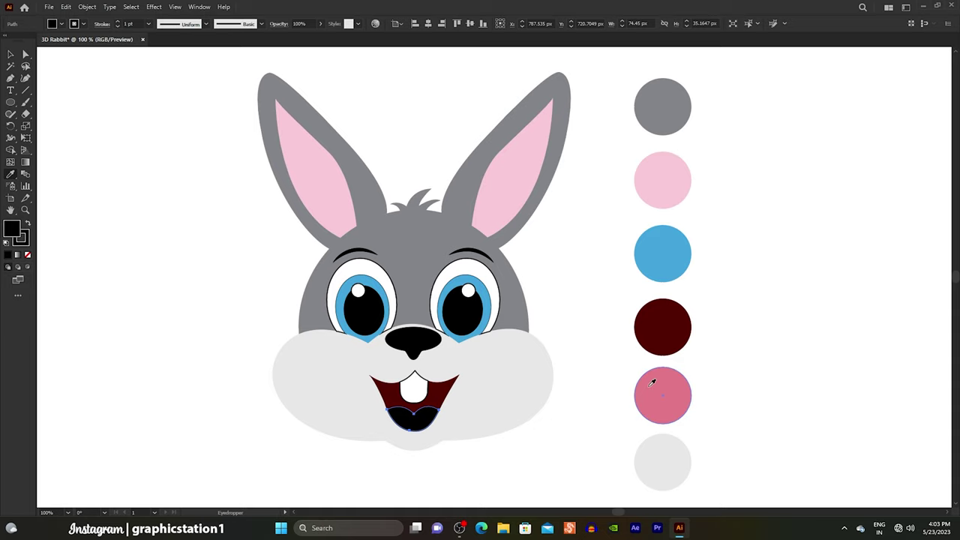
click(651, 384)
- Set the stroke to None on every part of the rabbit head
click(11, 56)
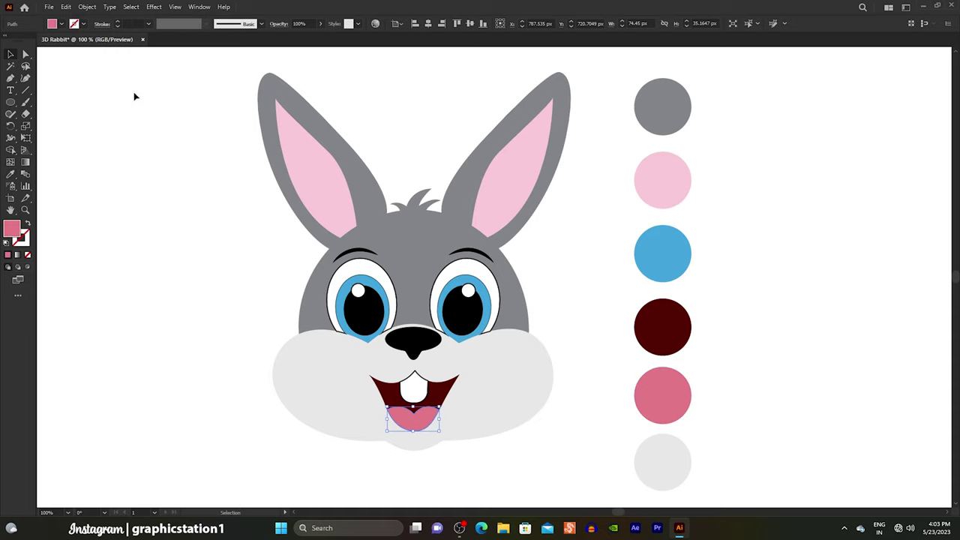
drag(198, 106, 504, 396)
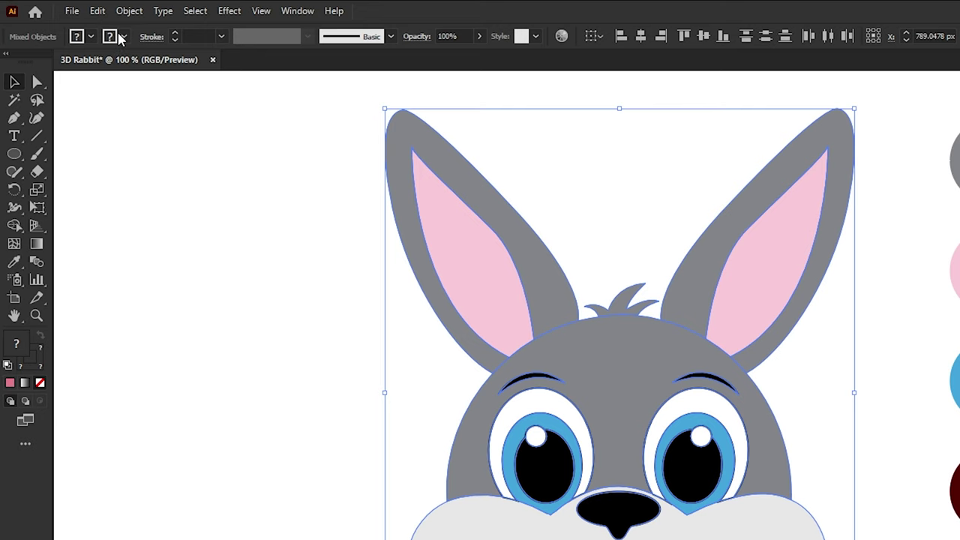
click(120, 36)
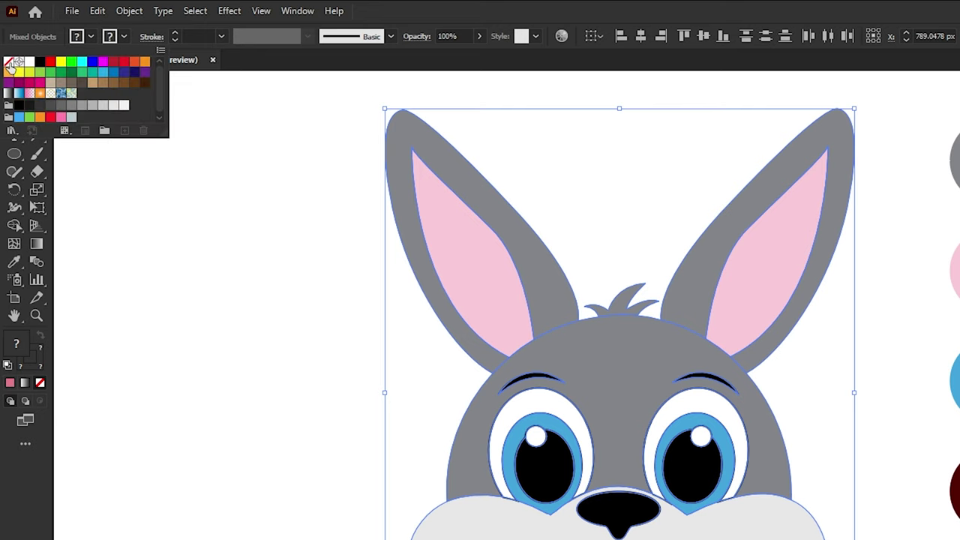
click(9, 66)
click(162, 187)
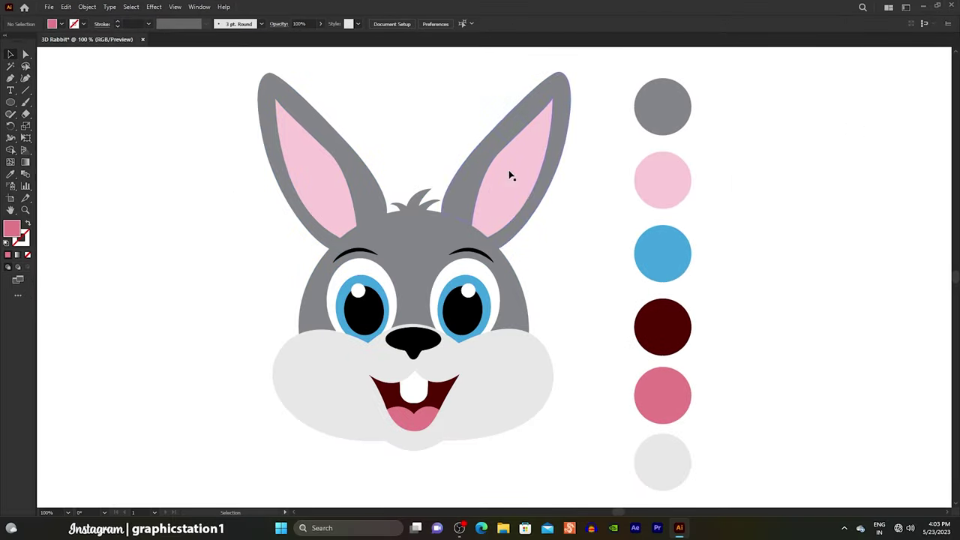
- Delete the six swatch circles and select the whole rabbit head
drag(615, 88, 706, 495)
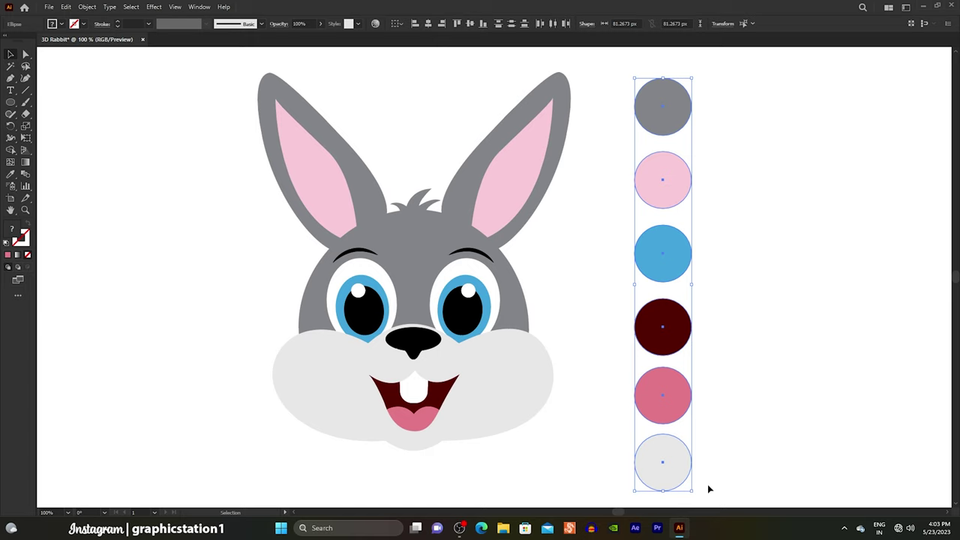
key(Delete)
drag(221, 113, 603, 486)
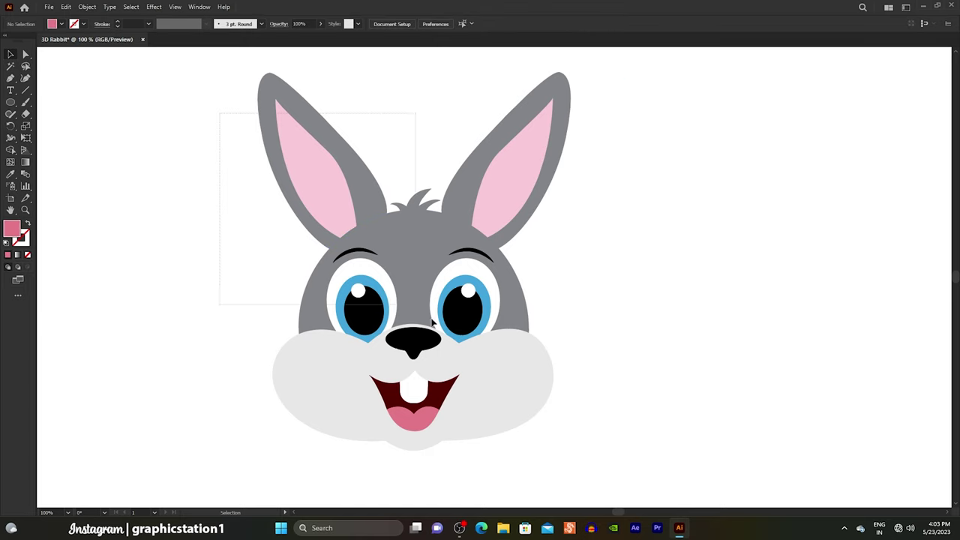
- Group all rabbit parts and apply the Inflate 3D type from 3D and Materials
right_click(410, 220)
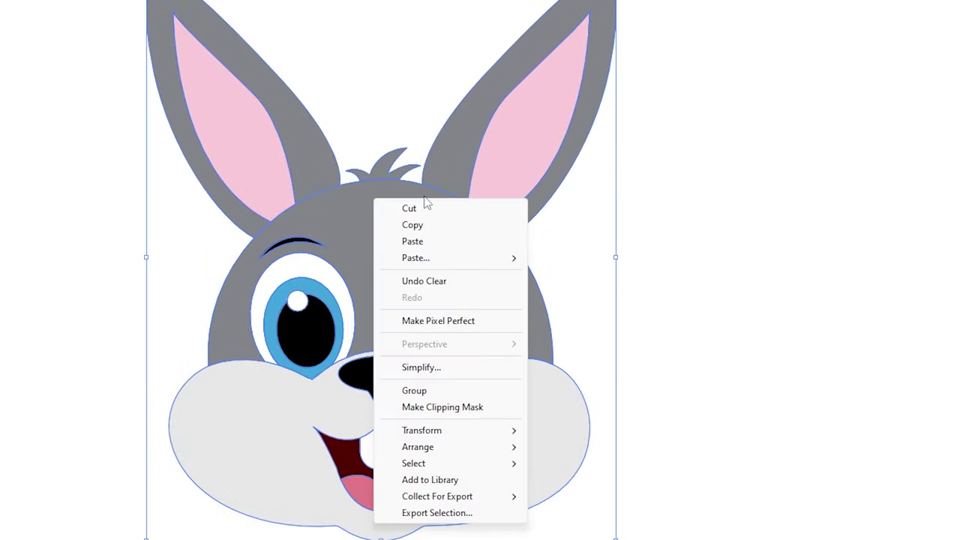
click(440, 391)
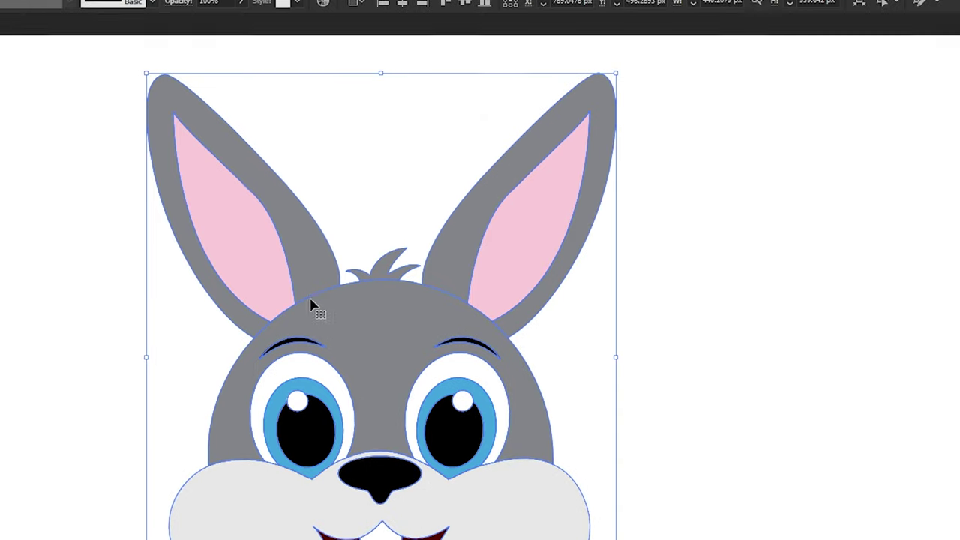
click(60, 11)
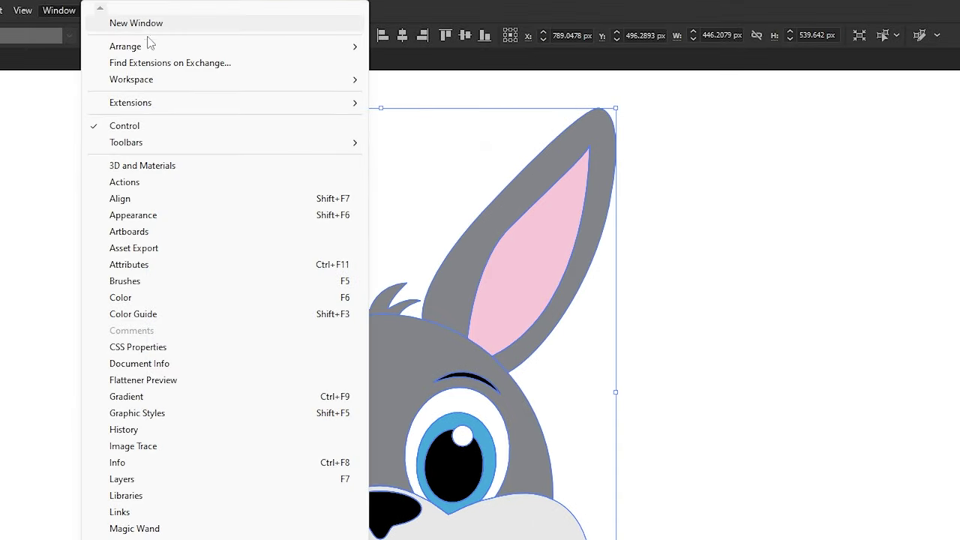
click(194, 165)
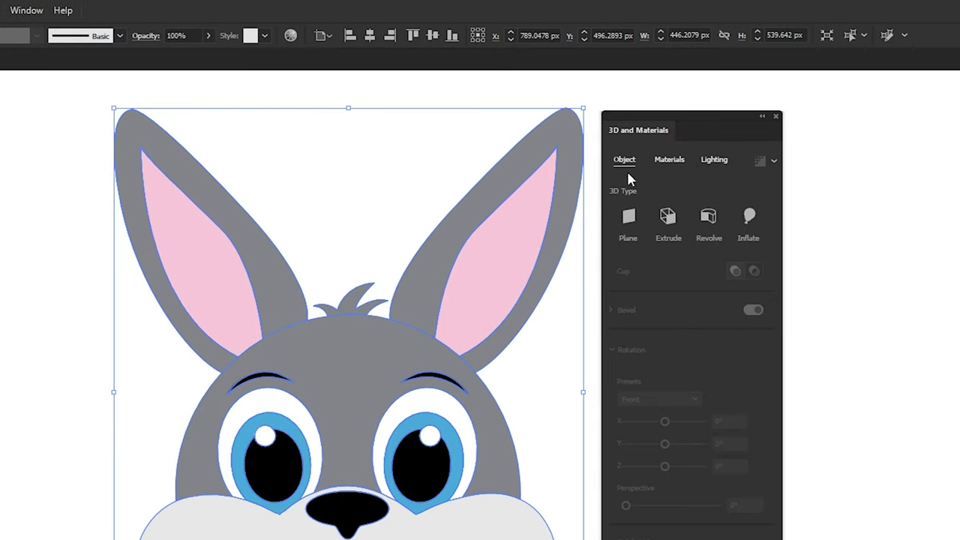
click(751, 224)
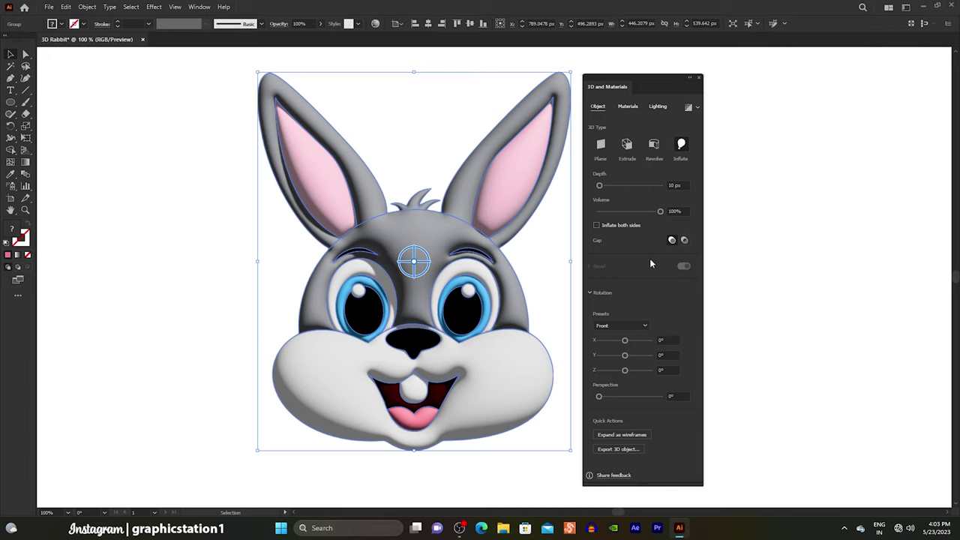
- Set the 3D material to roughness 0.48 and metallic 0.16, and show Lighting settings
click(627, 107)
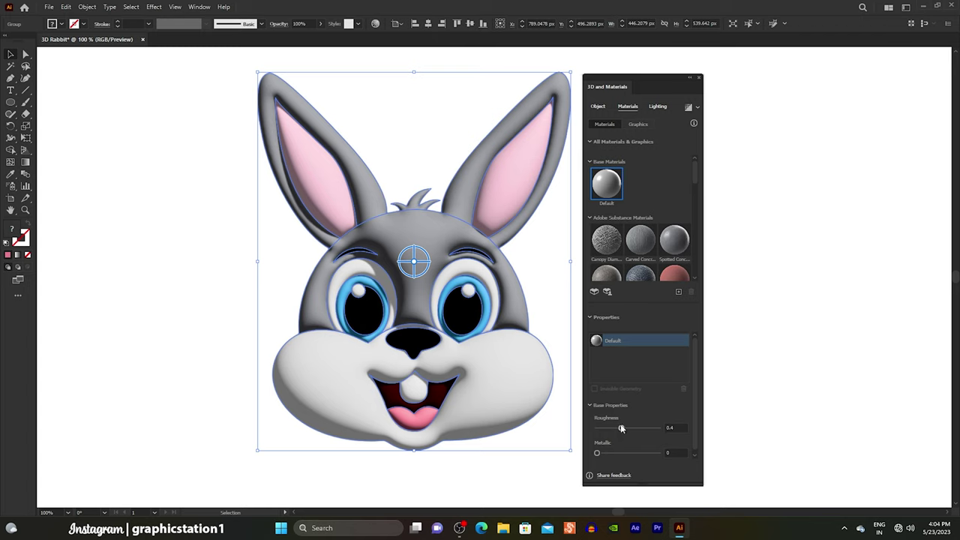
drag(621, 428, 631, 429)
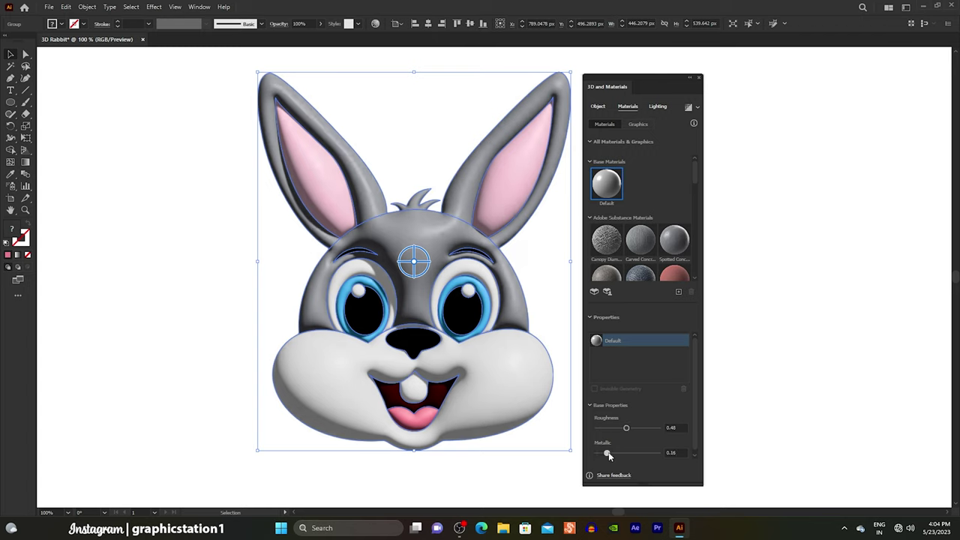
click(658, 109)
- Set the light to intensity 90%, rotation 120°, height 40°, softness 90%, ambient 60
click(681, 201)
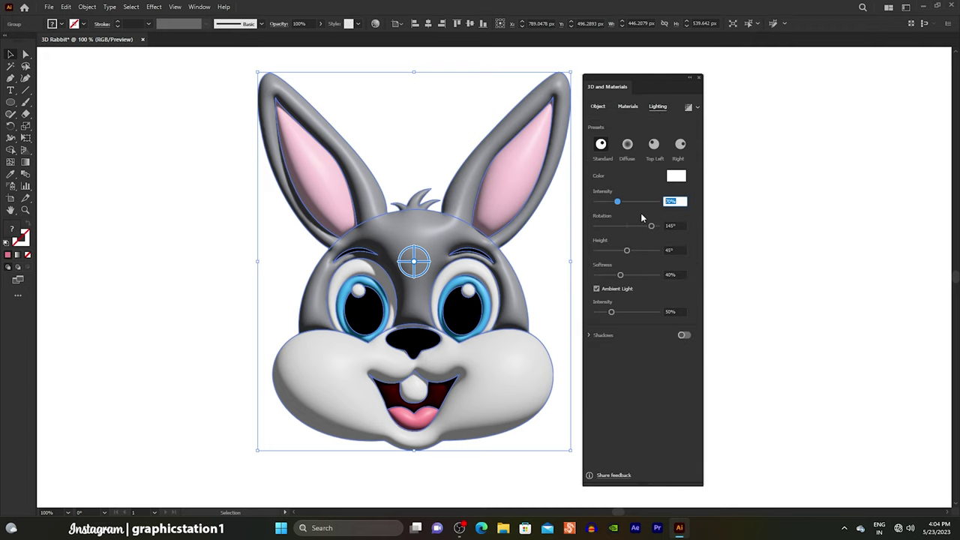
text(90)
key(Return)
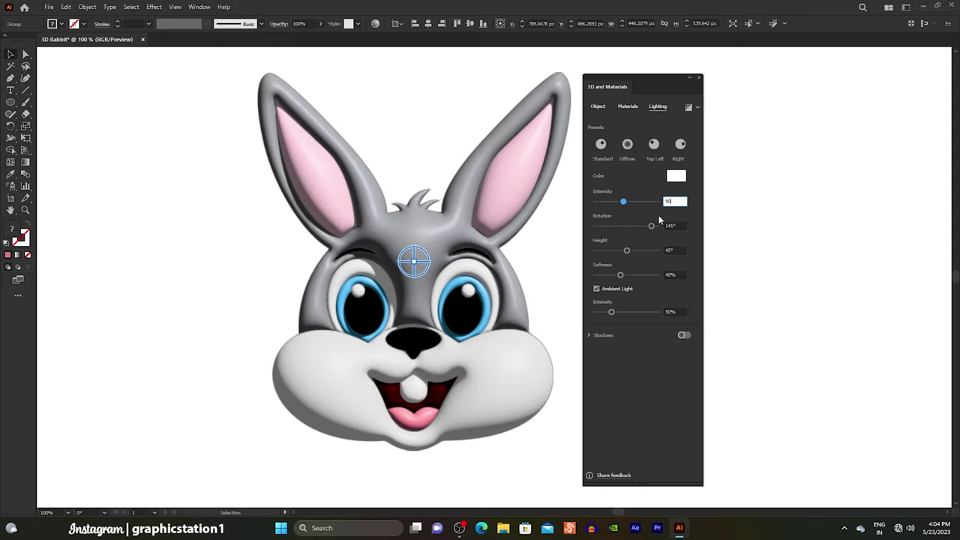
click(663, 226)
text(120)
key(Tab)
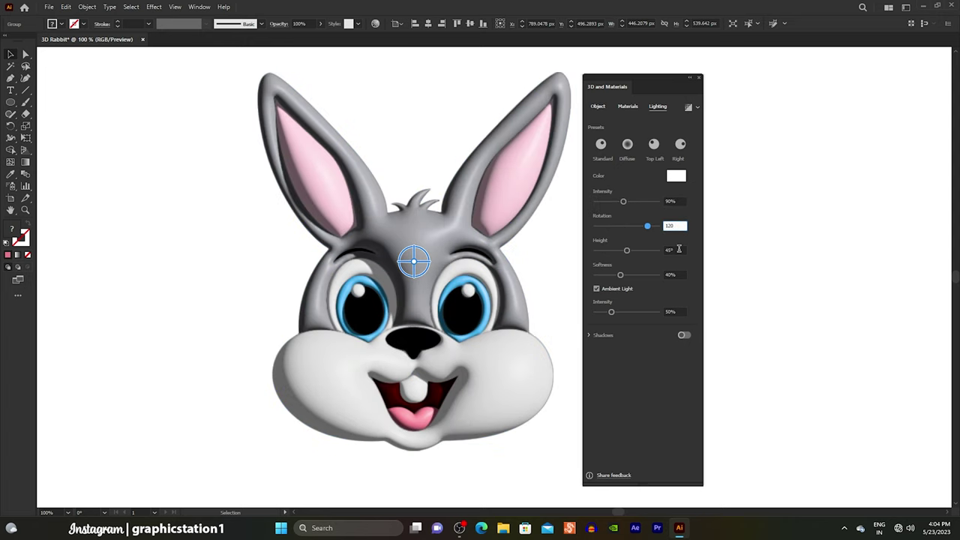
text(40)
click(664, 275)
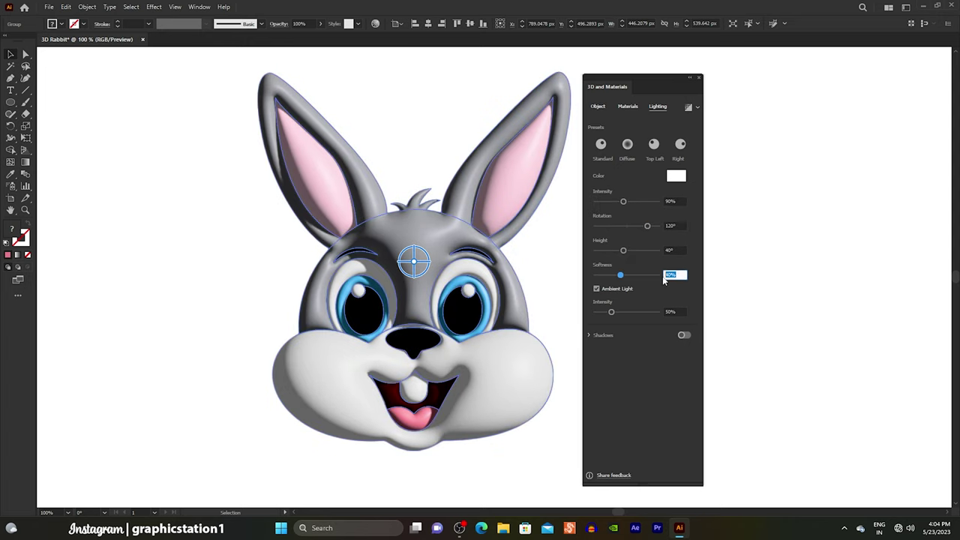
text(90)
click(663, 312)
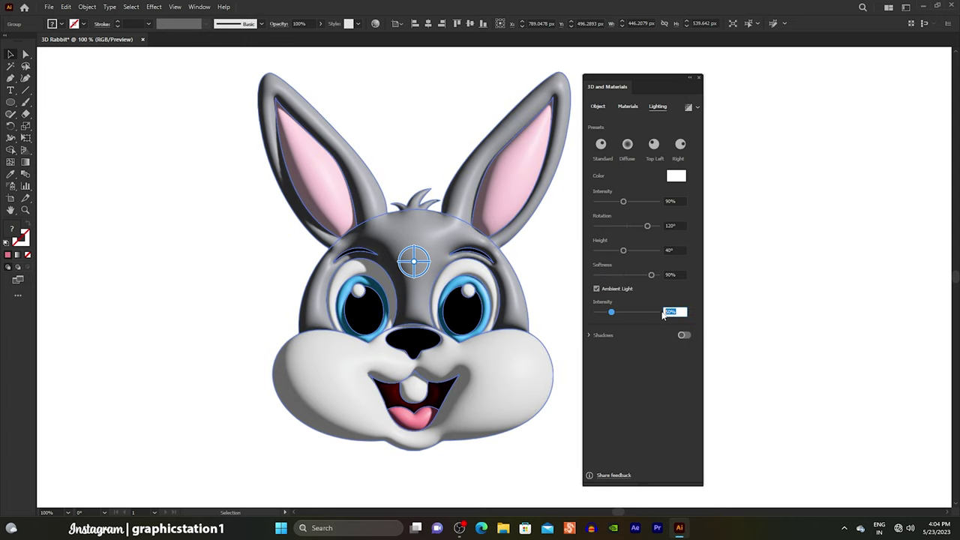
text(60)
- Enable a shadow with 150% bounds, render the 3D rabbit, and deselect it
click(683, 336)
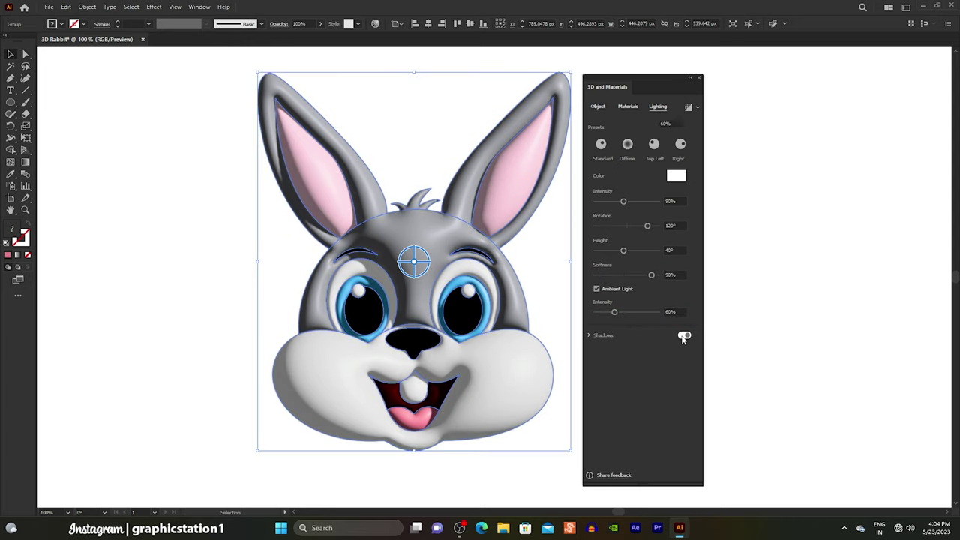
click(677, 389)
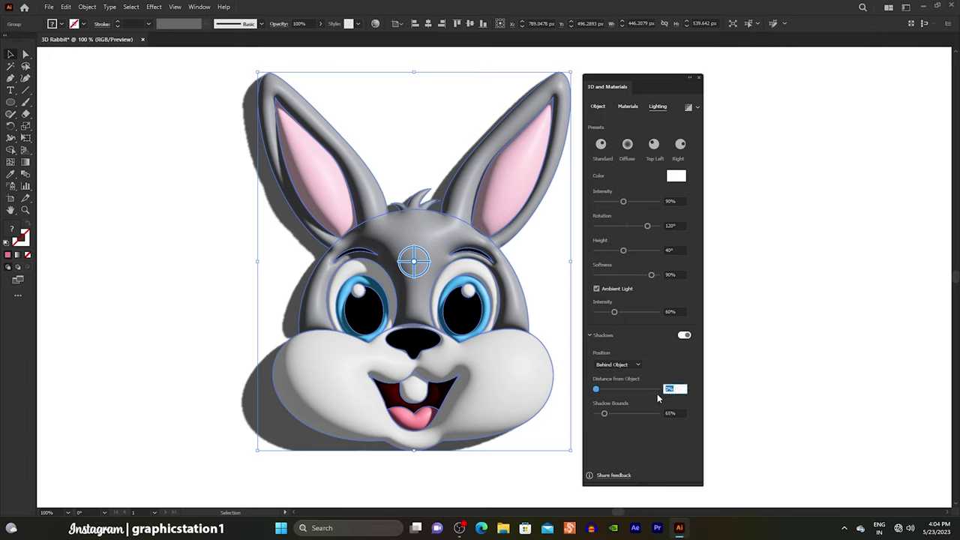
text(0)
click(666, 413)
text(150)
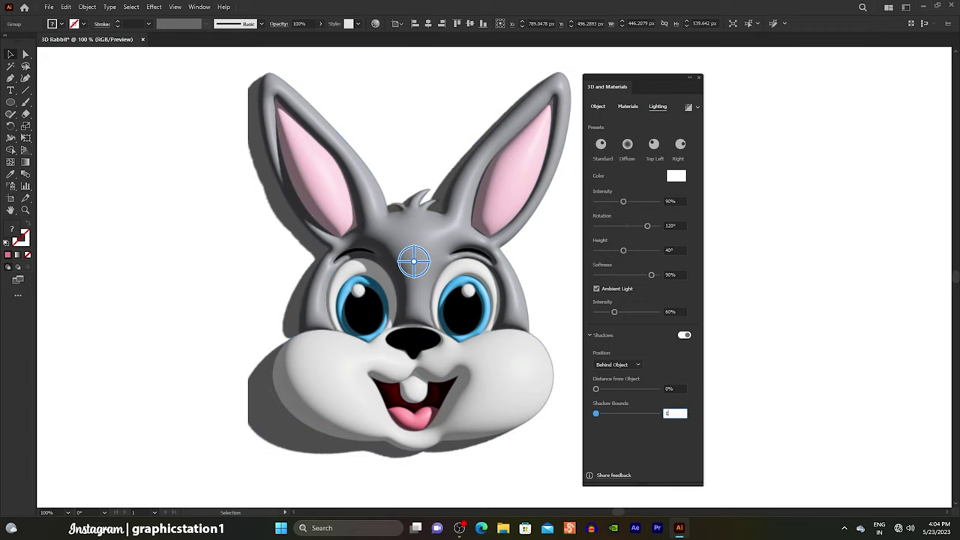
key(Return)
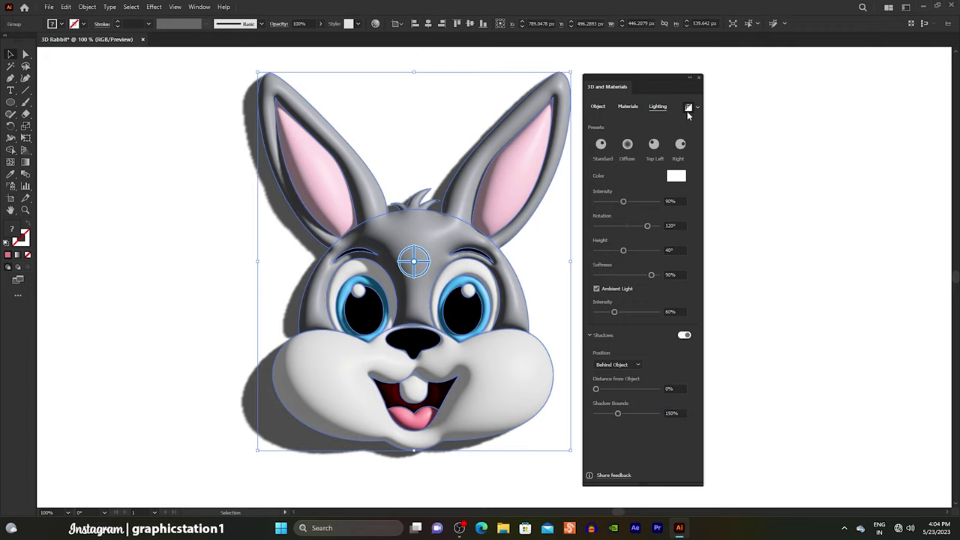
click(687, 108)
click(710, 165)
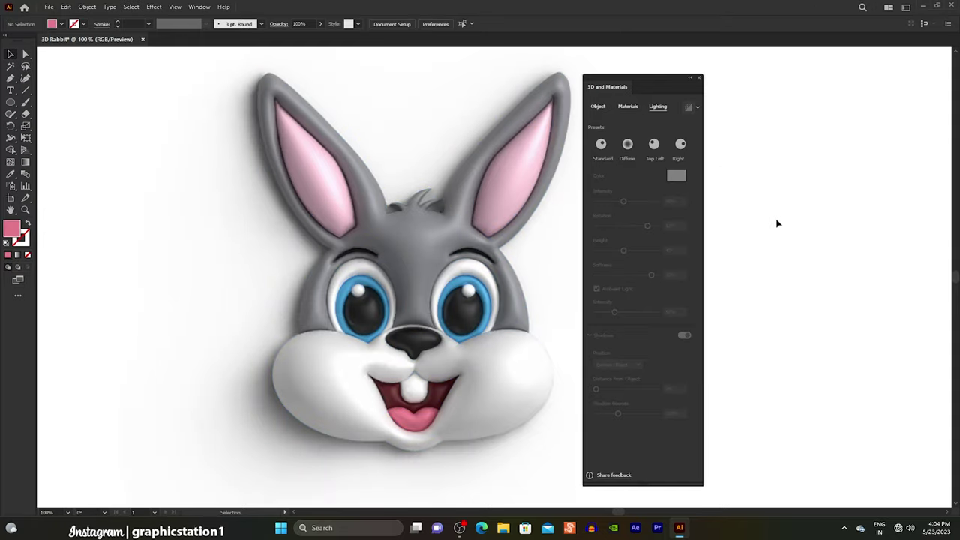